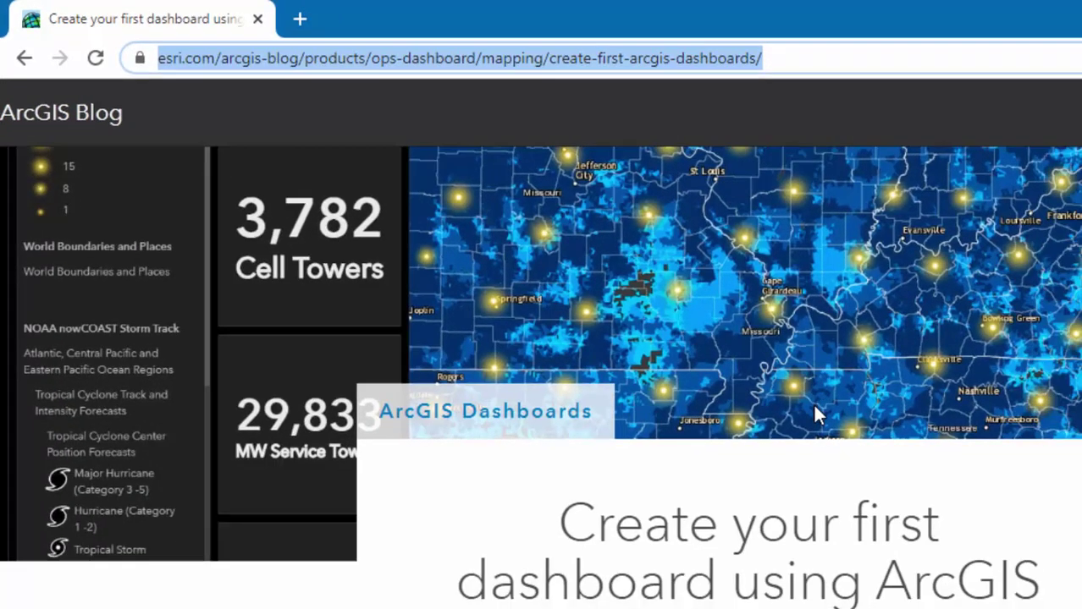
Scroll the blog article down to the 'Create a dashboard' section and its sample map link.
{"action": "scroll", "coordinate": [577, 302], "scroll_direction": "down", "scroll_amount": 5}
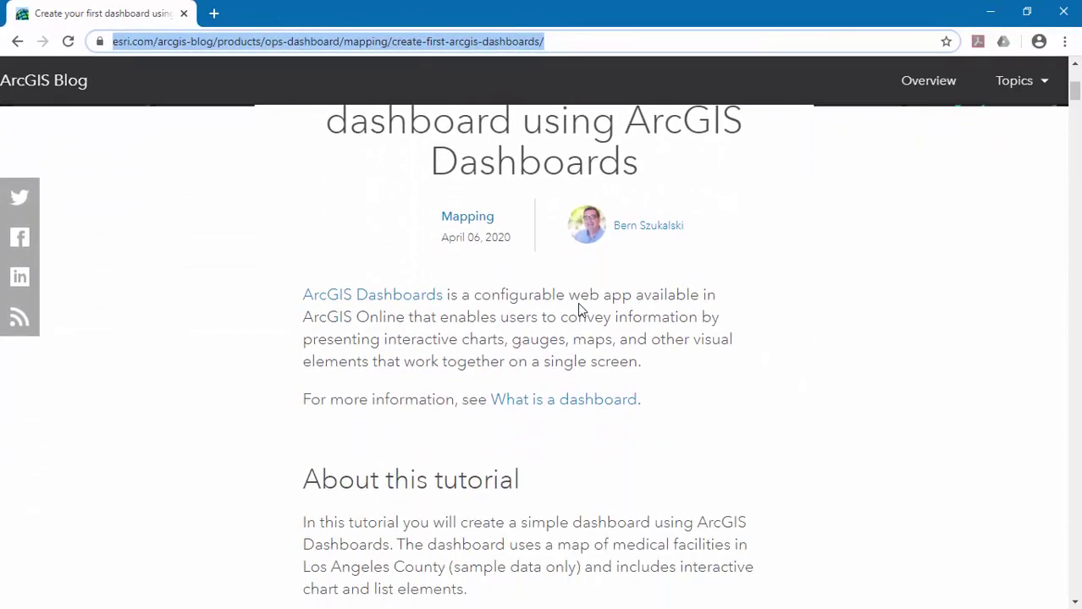
{"action": "scroll", "coordinate": [579, 307], "scroll_direction": "down", "scroll_amount": 3}
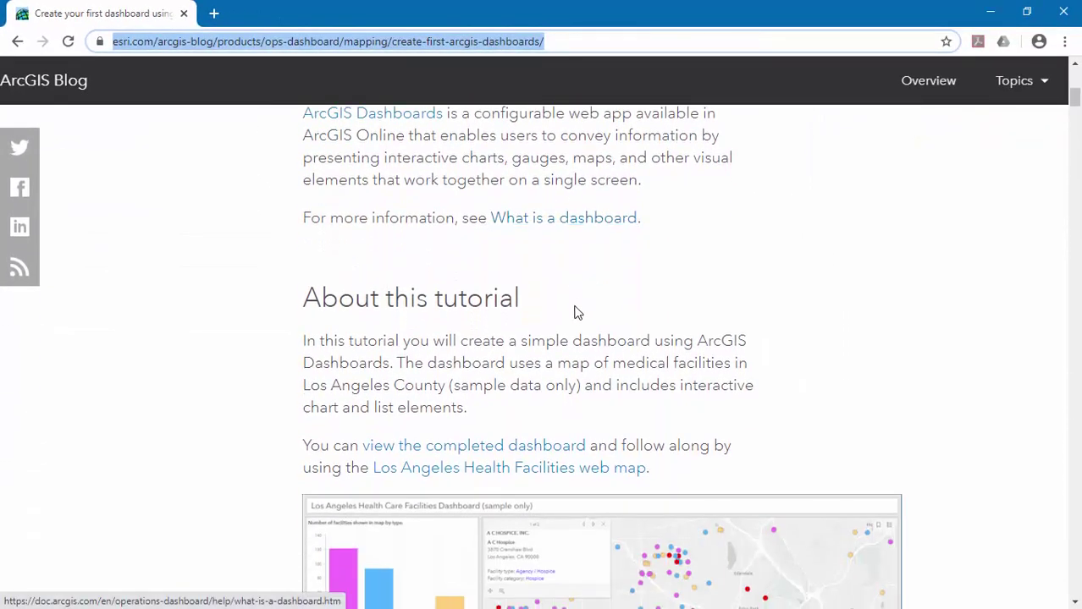
{"action": "scroll", "coordinate": [579, 309], "scroll_direction": "down", "scroll_amount": 3}
{"action": "scroll", "coordinate": [749, 292], "scroll_direction": "down", "scroll_amount": 1}
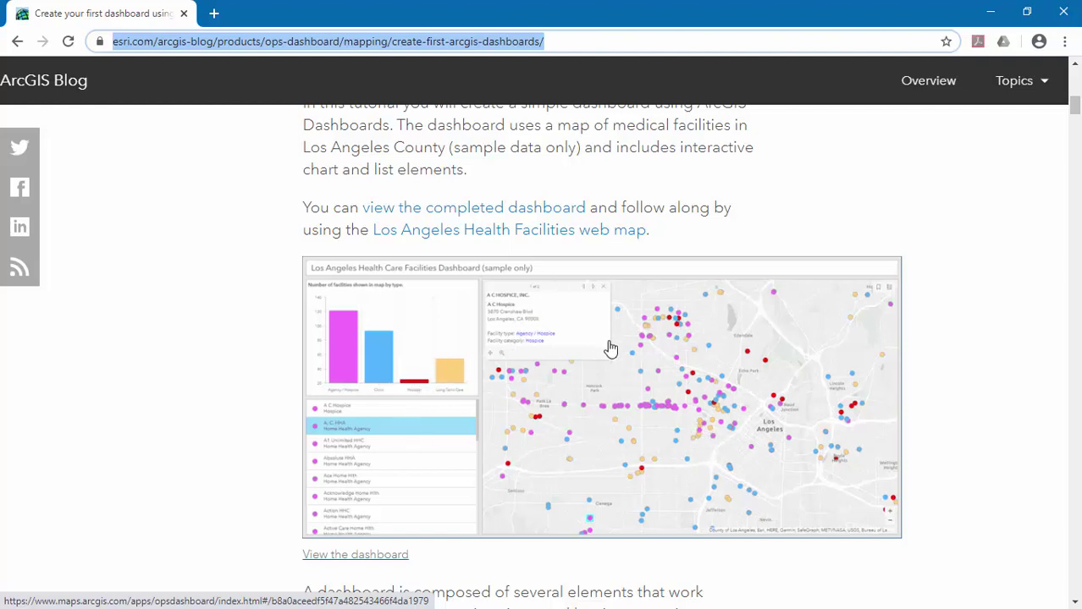
{"action": "scroll", "coordinate": [610, 348], "scroll_direction": "down", "scroll_amount": 3}
{"action": "scroll", "coordinate": [609, 347], "scroll_direction": "down", "scroll_amount": 1}
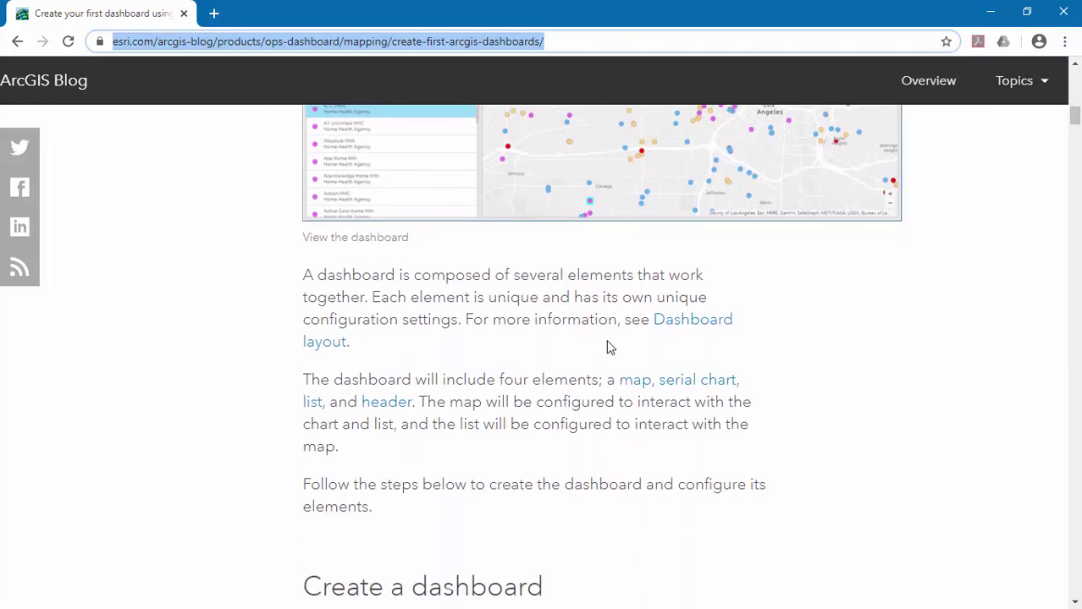
{"action": "scroll", "coordinate": [607, 347], "scroll_direction": "down", "scroll_amount": 4}
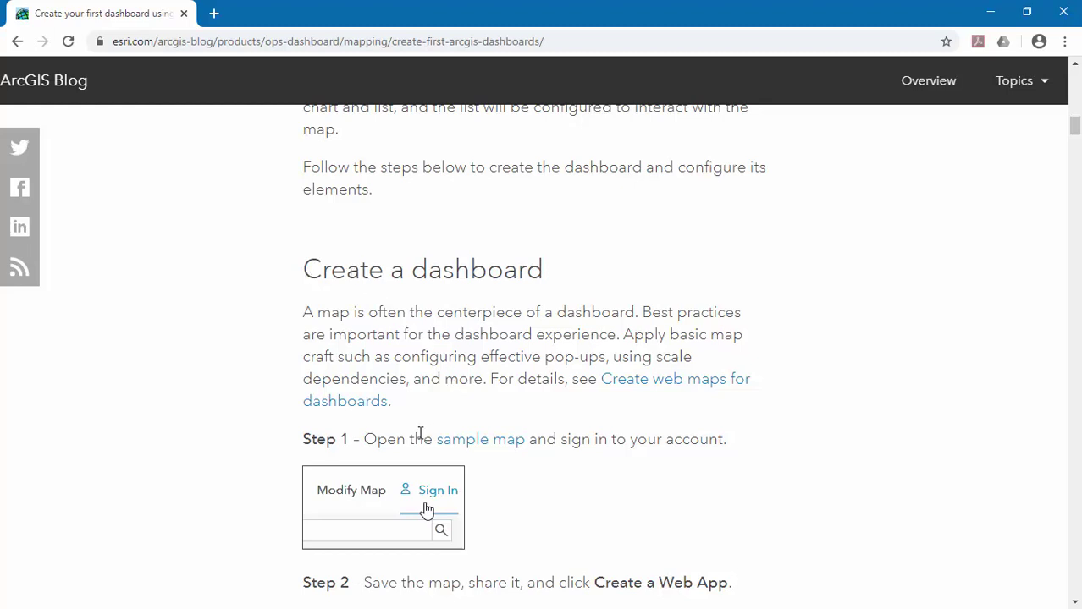
Open the Los Angeles Health Care Facilities sample map in a new browser tab.
{"action": "right_click", "coordinate": [462, 448]}
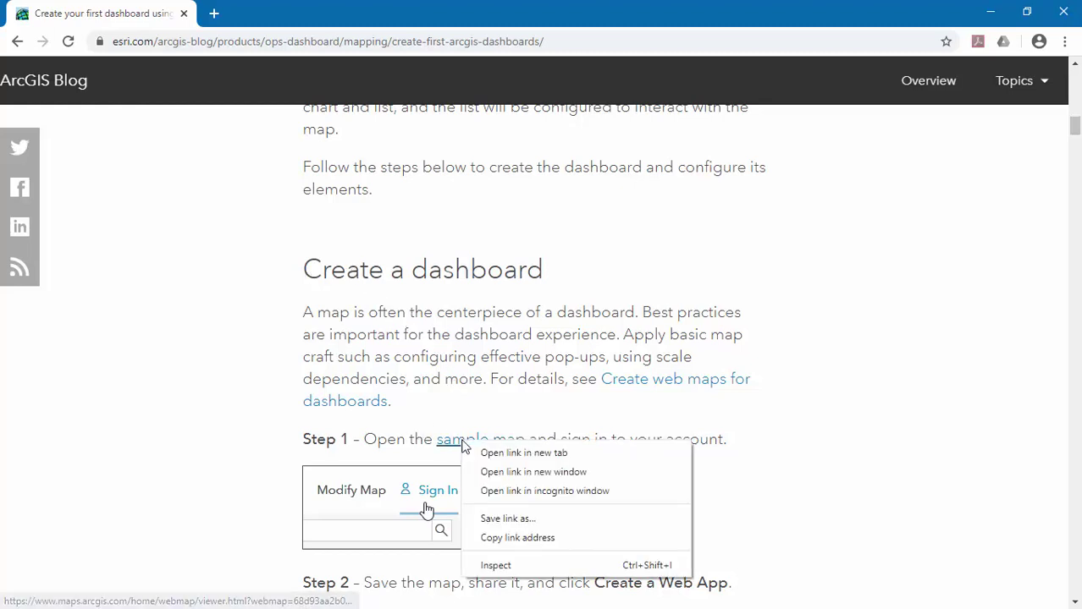
{"action": "left_click", "coordinate": [488, 451]}
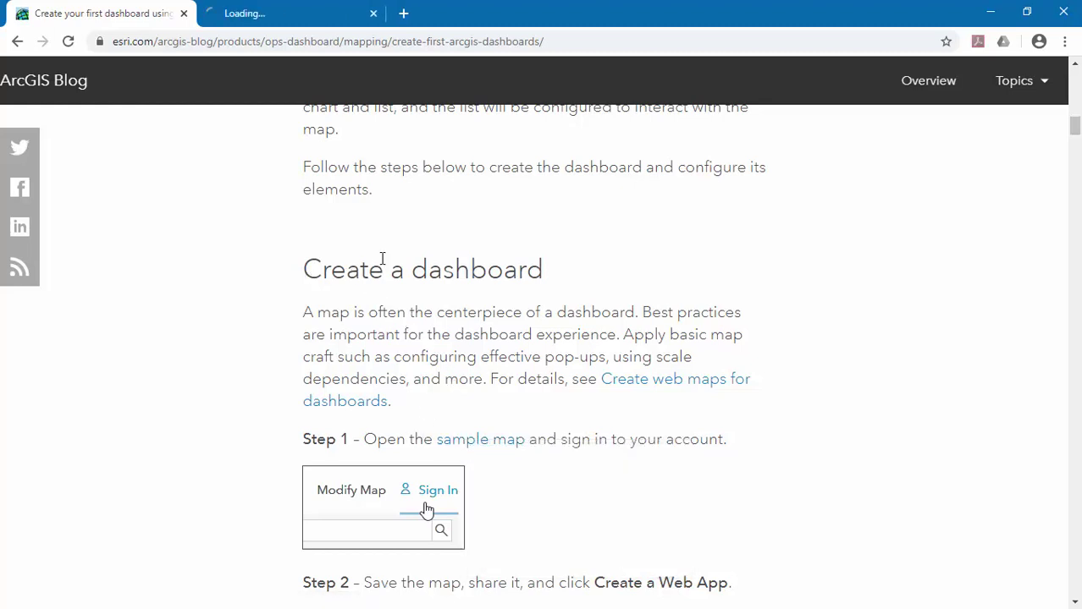
{"action": "left_click", "coordinate": [287, 25]}
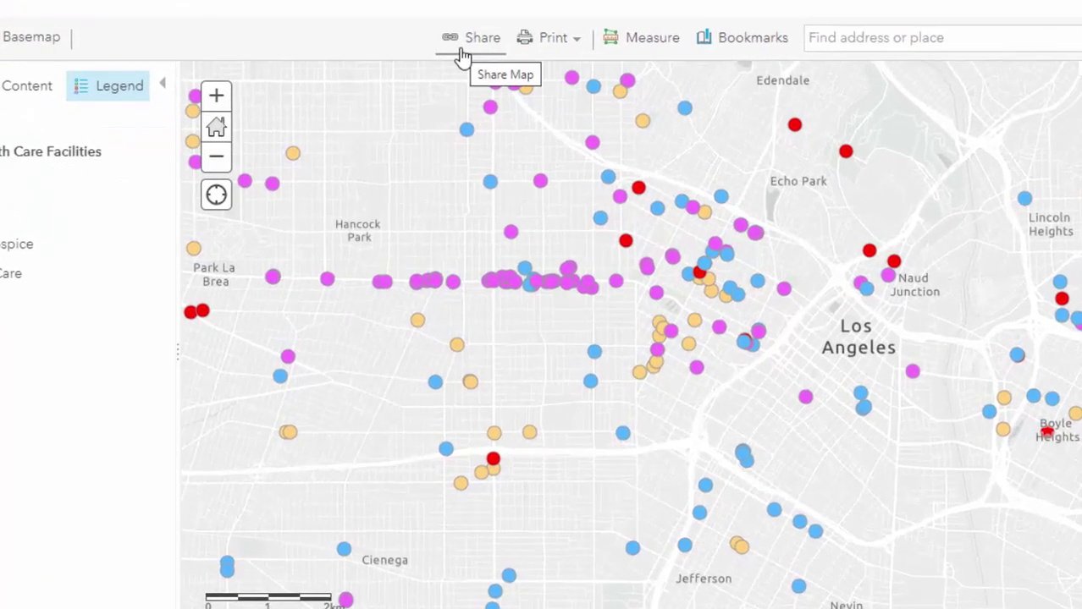
Check the map's short link in the Share dialog, then close it.
{"action": "left_click", "coordinate": [463, 55]}
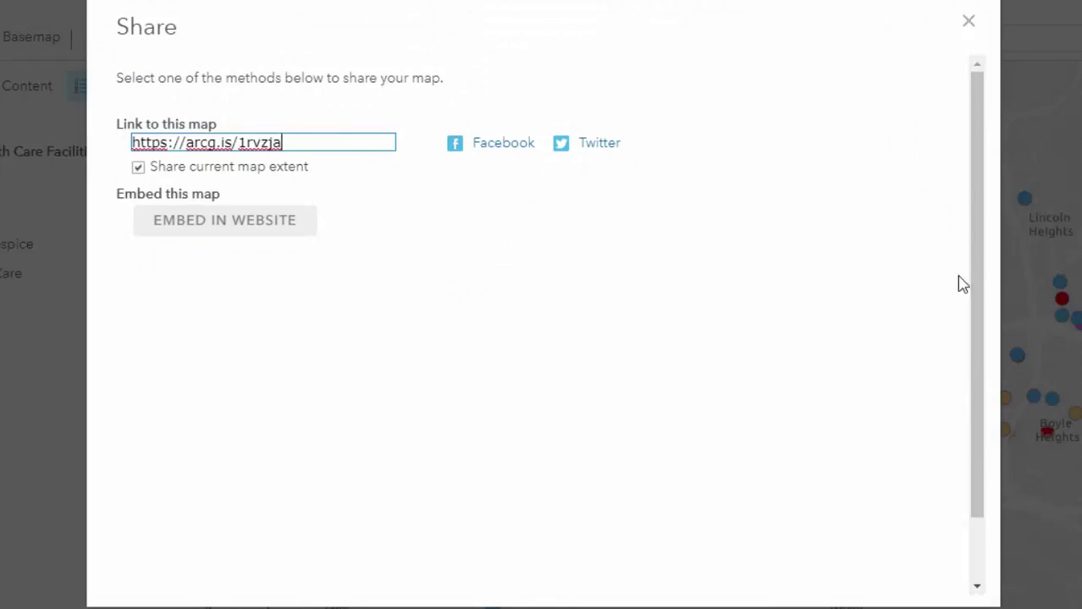
{"action": "mouse_move", "coordinate": [971, 277]}
{"action": "left_mouse_down"}
{"action": "mouse_move", "coordinate": [976, 358]}
{"action": "mouse_move", "coordinate": [976, 264]}
{"action": "left_mouse_up"}
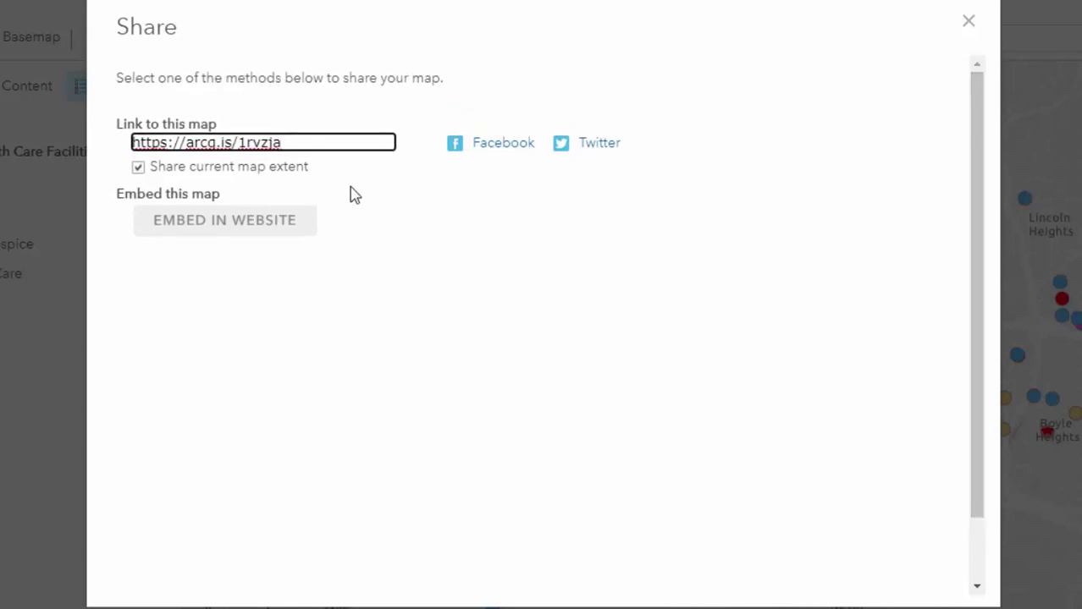
{"action": "left_click", "coordinate": [969, 25]}
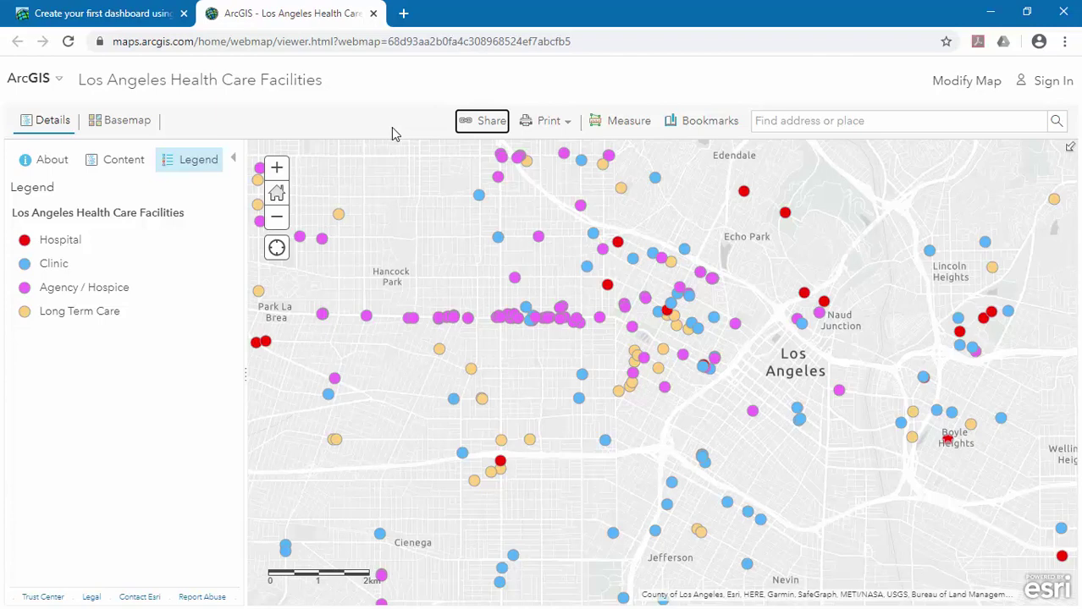
{"action": "left_click", "coordinate": [482, 121]}
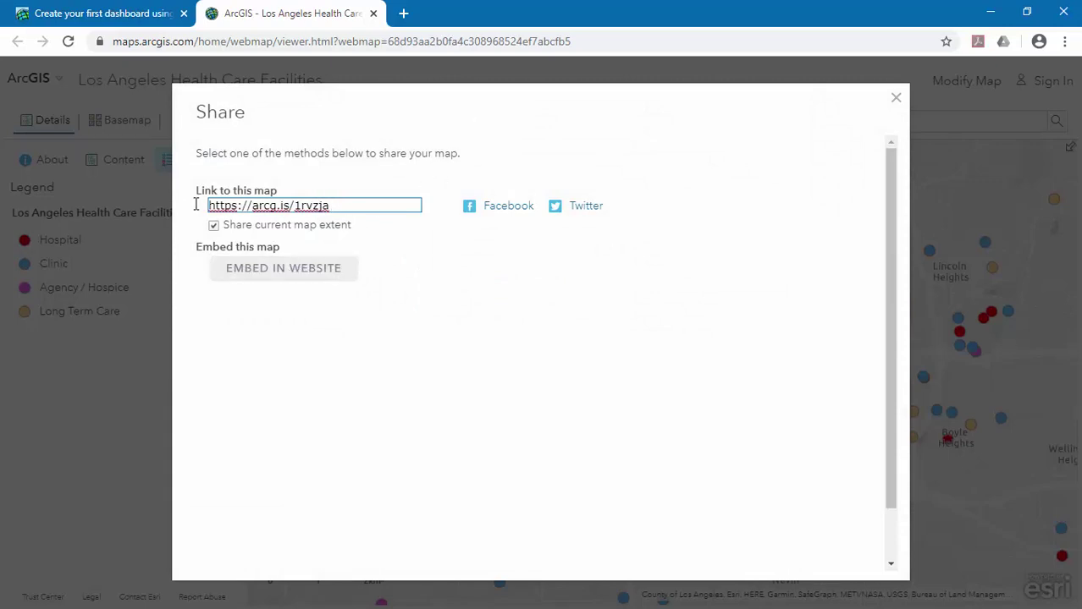
{"action": "left_click_drag", "start_coordinate": [199, 205], "coordinate": [266, 288]}
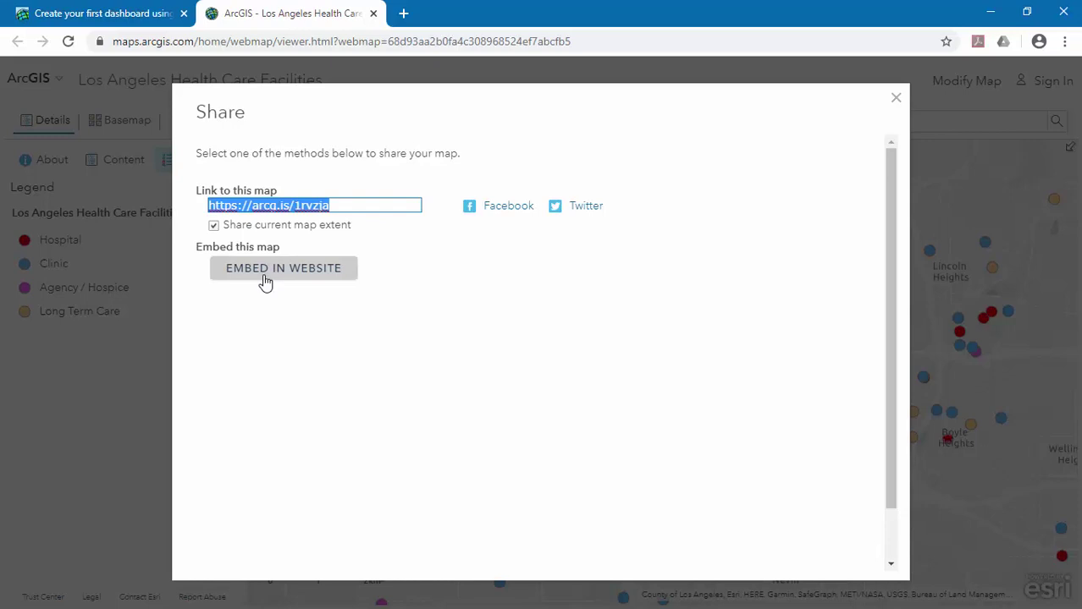
{"action": "scroll", "coordinate": [883, 367], "scroll_direction": "down", "scroll_amount": 2}
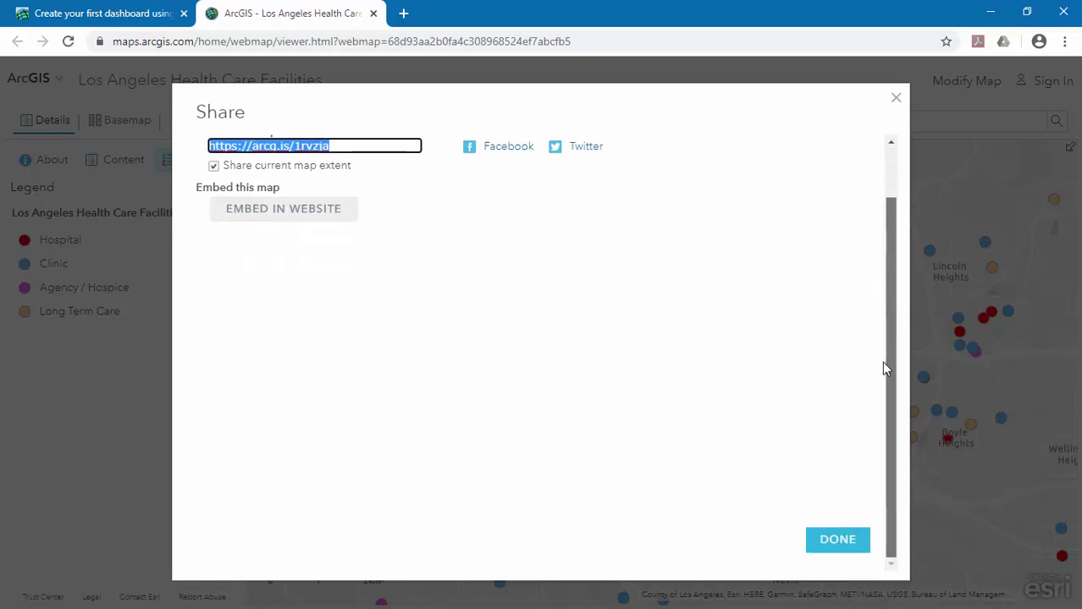
{"action": "scroll", "coordinate": [884, 316], "scroll_direction": "up", "scroll_amount": 2}
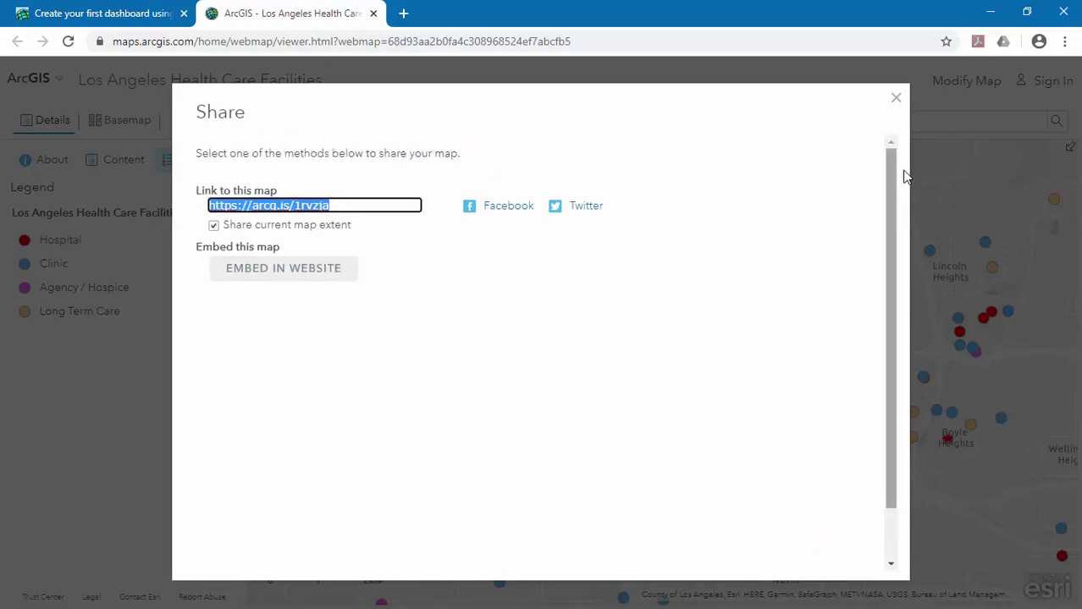
{"action": "left_click", "coordinate": [897, 99]}
Sign in to ArcGIS Online with the account username and password.
{"action": "left_click", "coordinate": [1054, 93]}
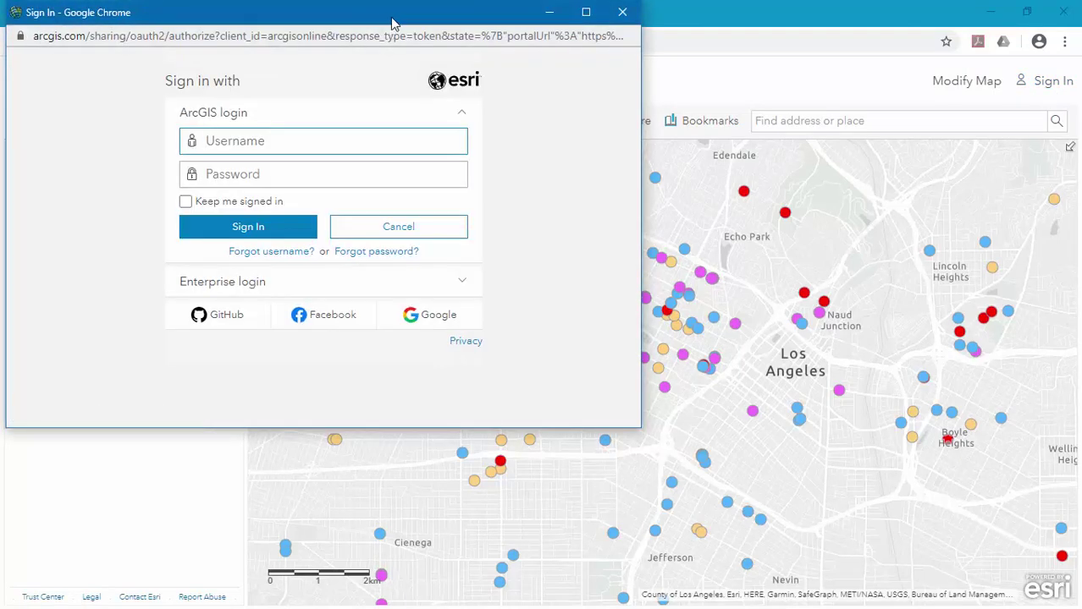
{"action": "left_click_drag", "start_coordinate": [394, 22], "coordinate": [616, 83]}
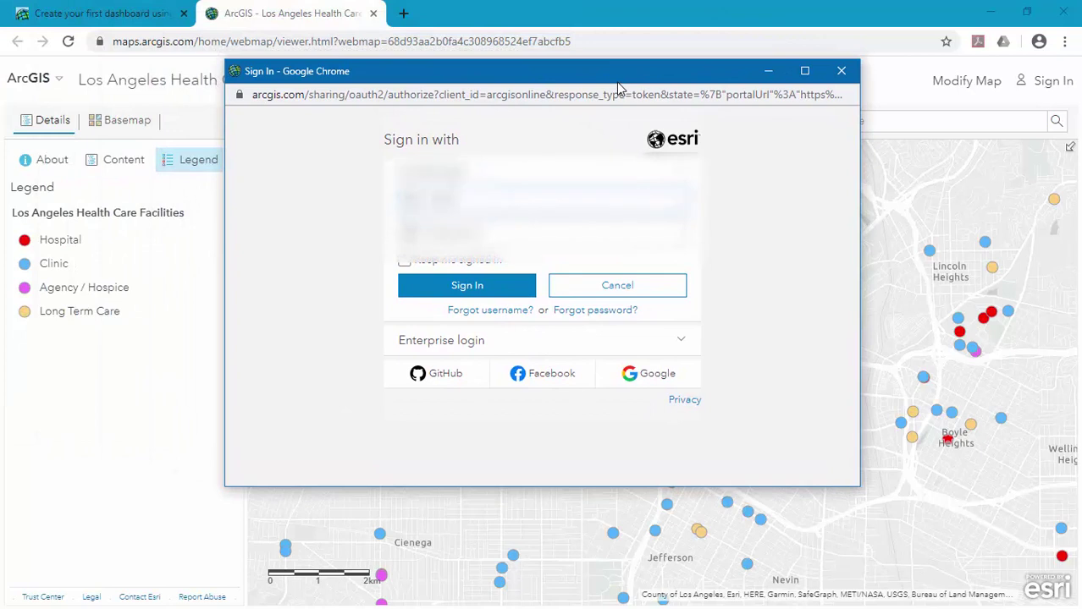
{"action": "type", "text": "username"}
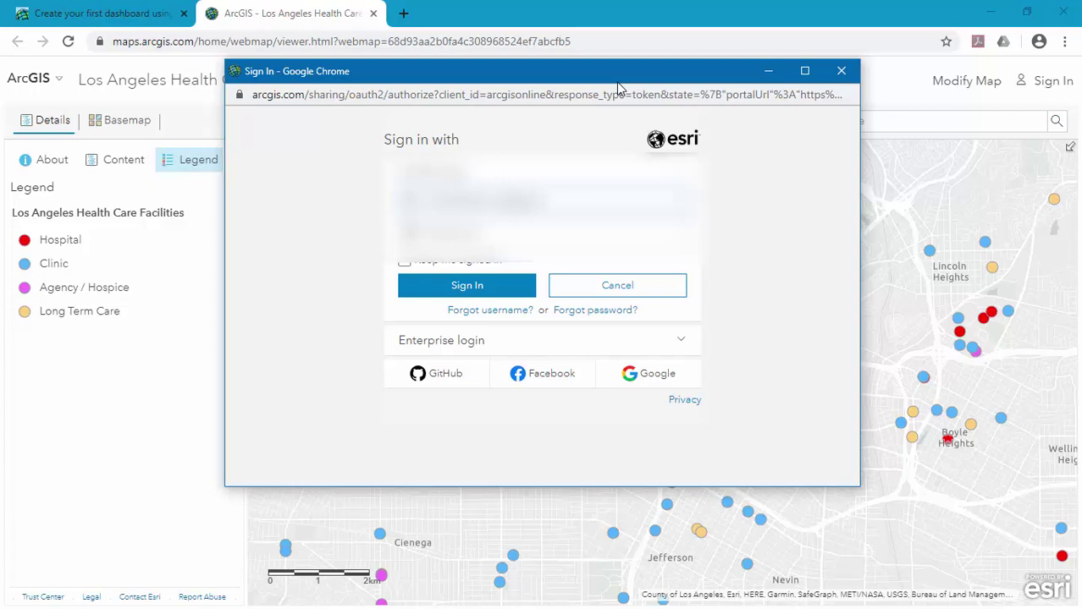
{"action": "type", "text": "123"}
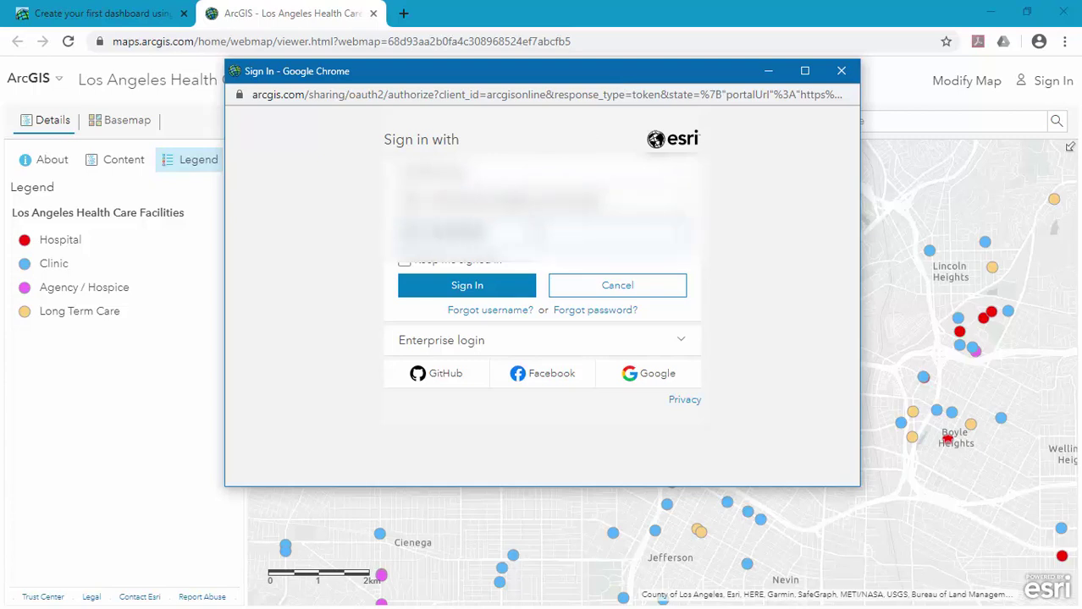
{"action": "left_click", "coordinate": [500, 286]}
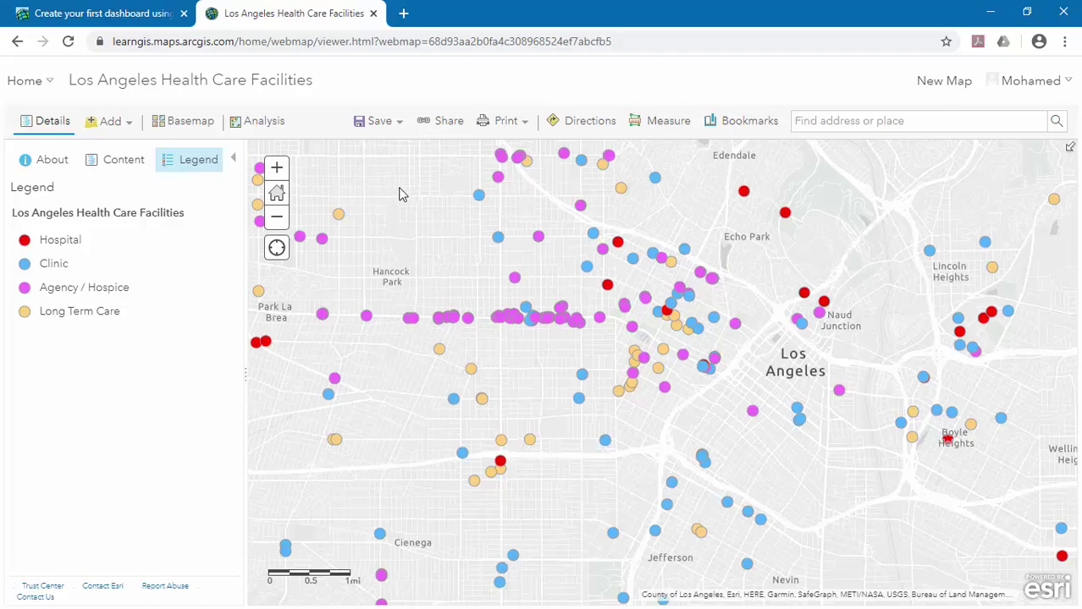
Save a copy of the map titled 'Los Angeles Health Care Facilities-Map'.
{"action": "left_click", "coordinate": [376, 131]}
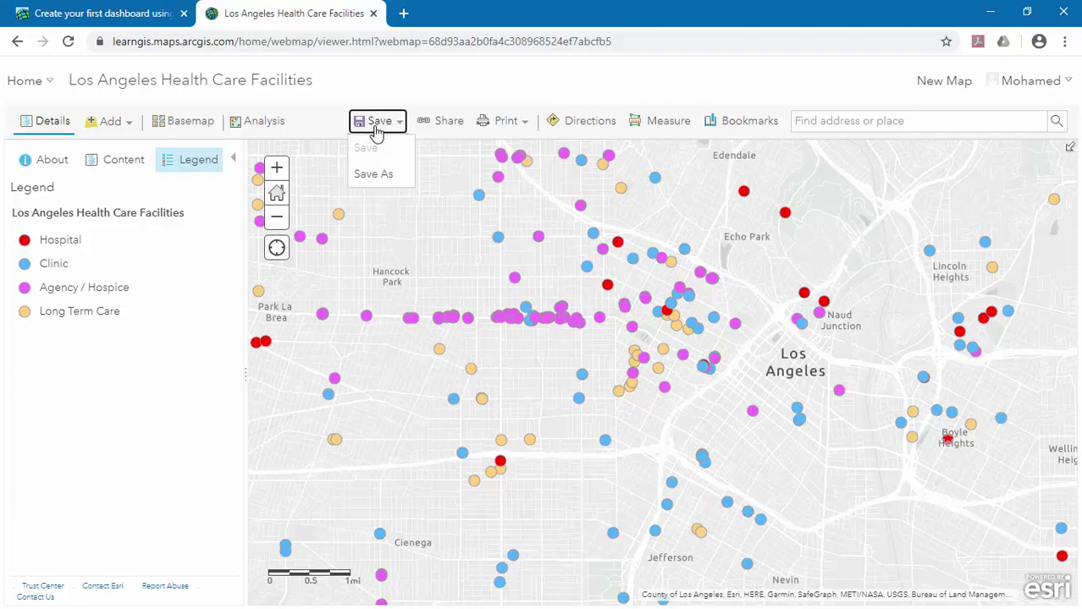
{"action": "left_click", "coordinate": [372, 181]}
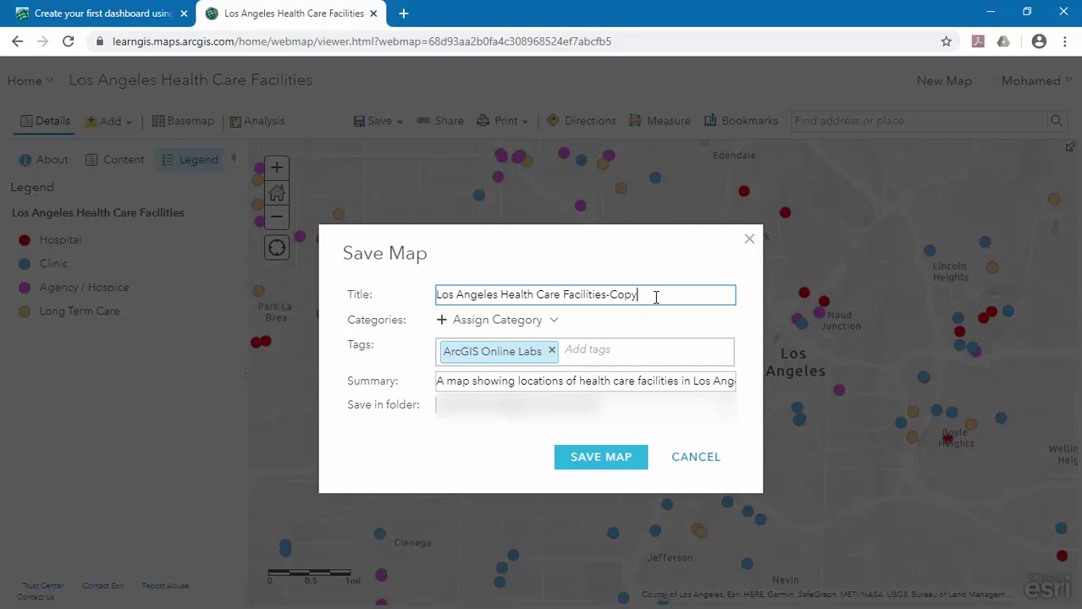
{"action": "left_click_drag", "start_coordinate": [655, 298], "coordinate": [614, 306]}
{"action": "type", "text": "Map"}
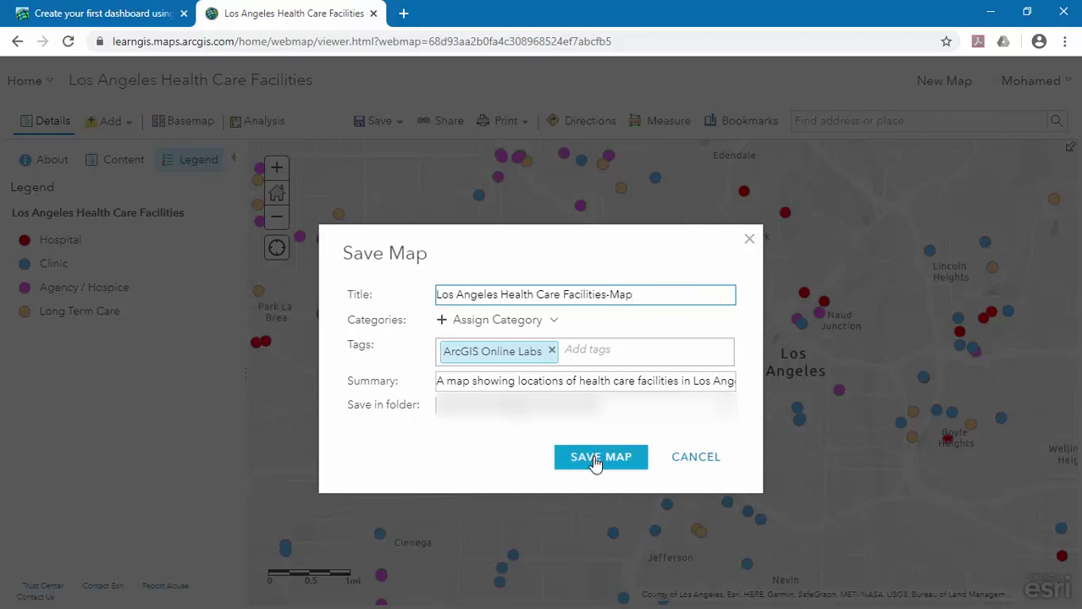
{"action": "left_click", "coordinate": [596, 462]}
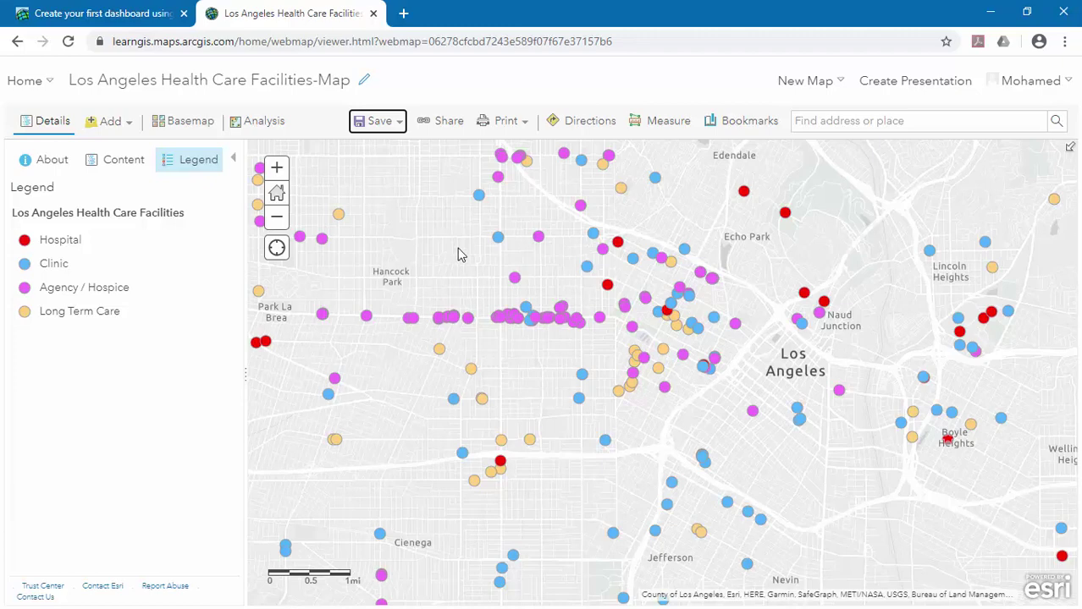
Share the saved map with Everyone (public) and begin creating a web app from it.
{"action": "left_click", "coordinate": [435, 124]}
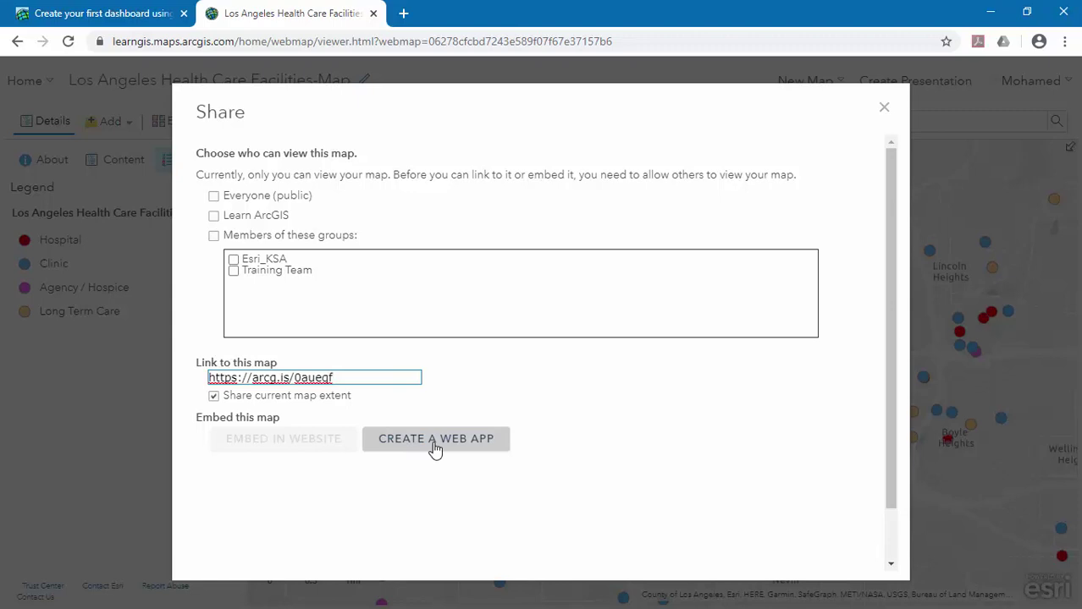
{"action": "left_click", "coordinate": [214, 197]}
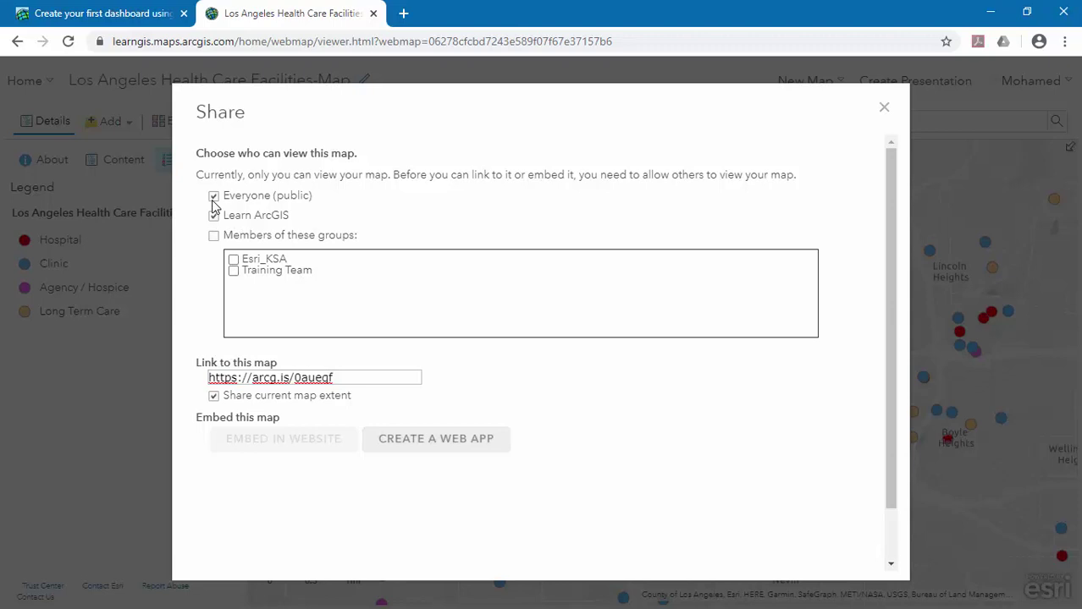
{"action": "left_click", "coordinate": [436, 459]}
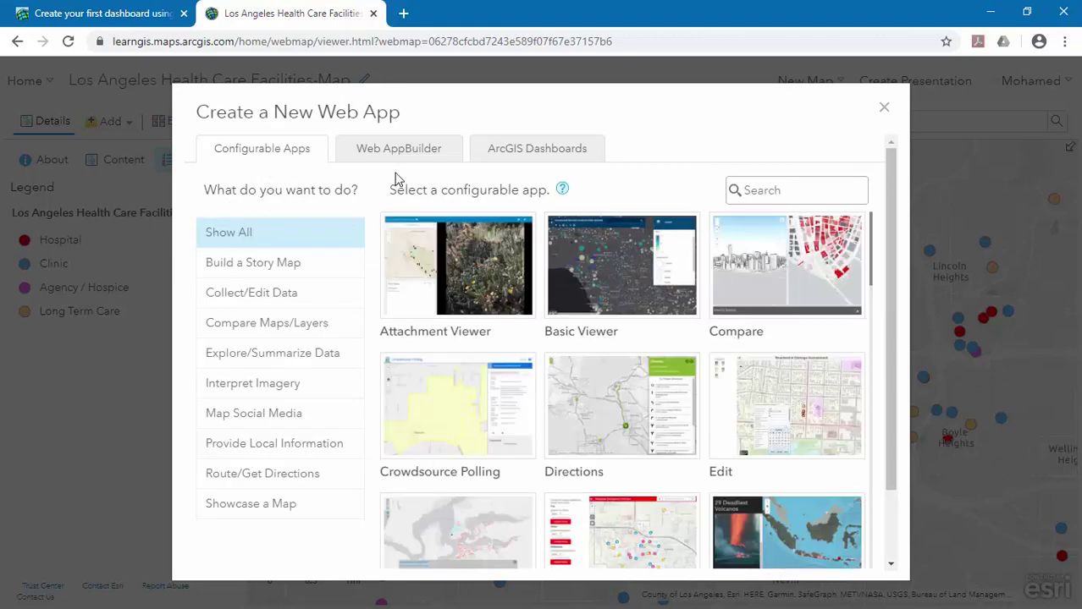
Create a dashboard titled 'Los Angeles Health Care Facilities-Dashboard' summarised as 'Dashboard for the Health Care Facilities in Los Angeles'.
{"action": "left_click", "coordinate": [500, 157]}
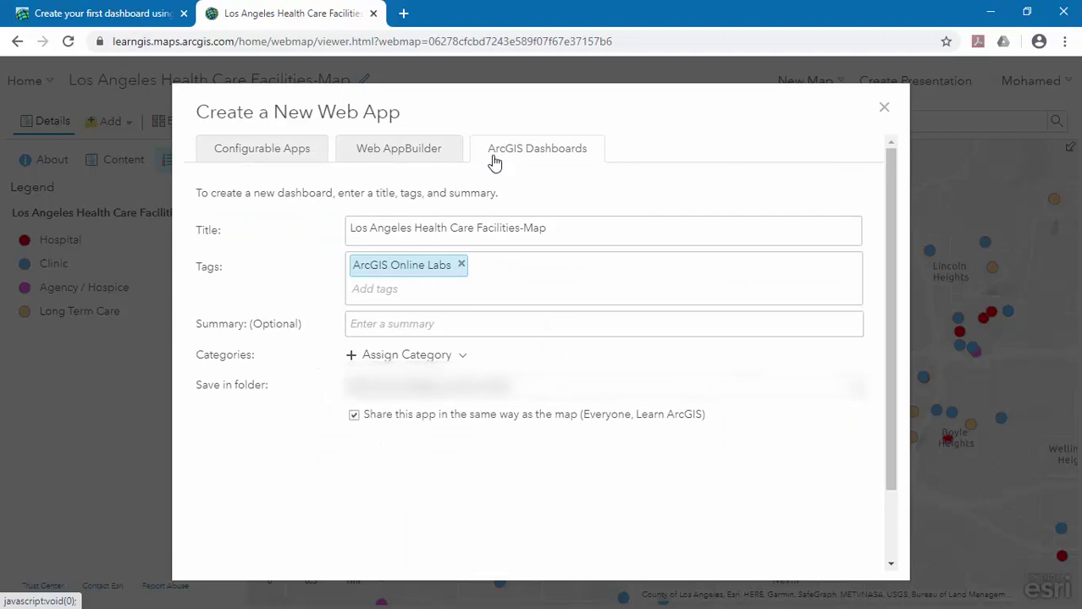
{"action": "left_click_drag", "start_coordinate": [546, 227], "coordinate": [526, 228]}
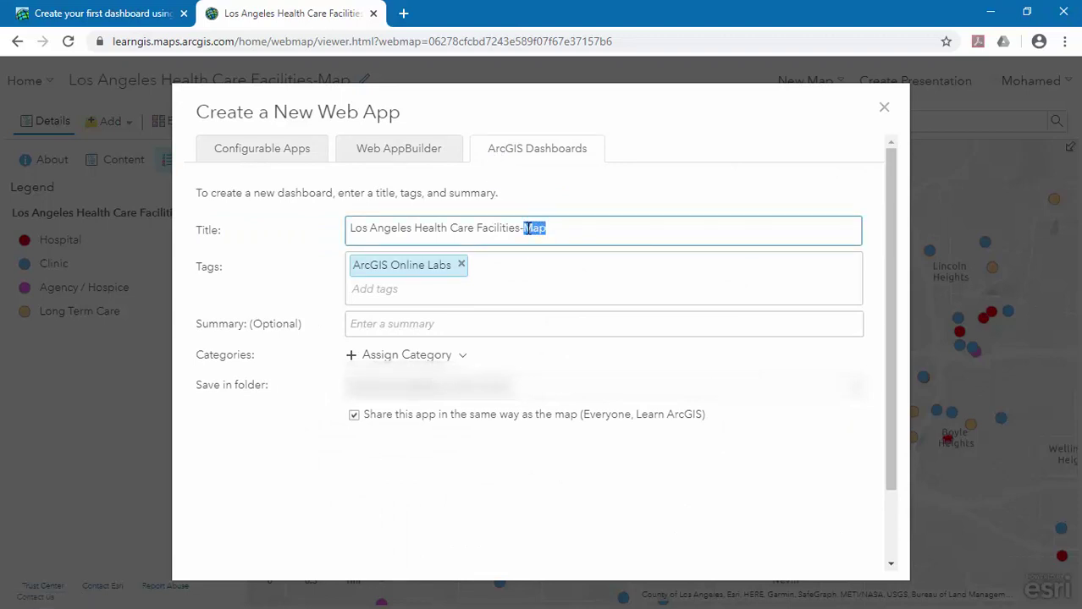
{"action": "type", "text": "Dashboard"}
{"action": "left_click", "coordinate": [675, 329]}
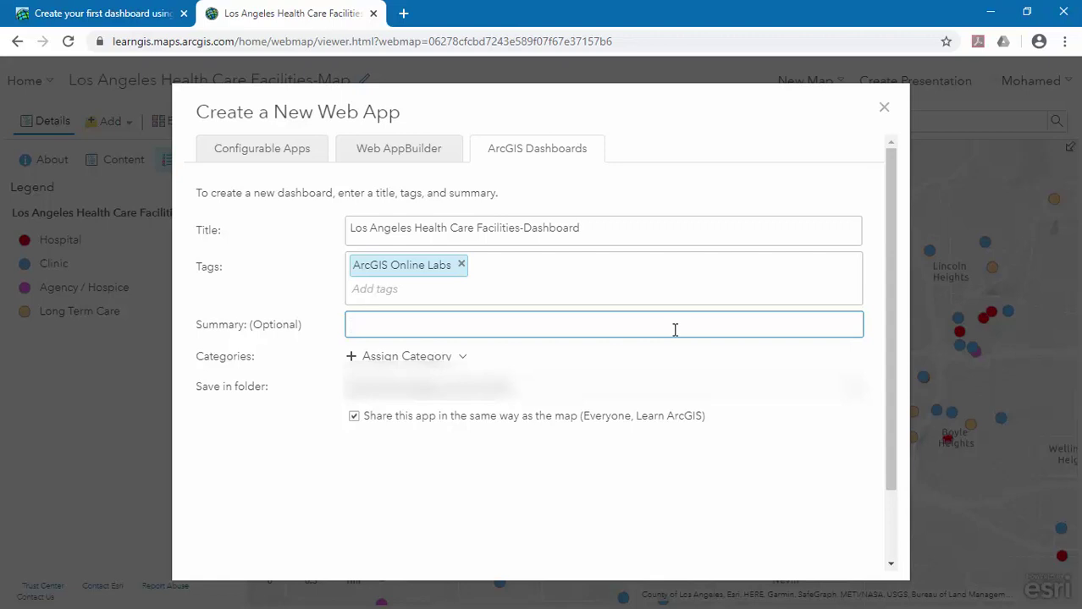
{"action": "type", "text": "Dashboard for th"}
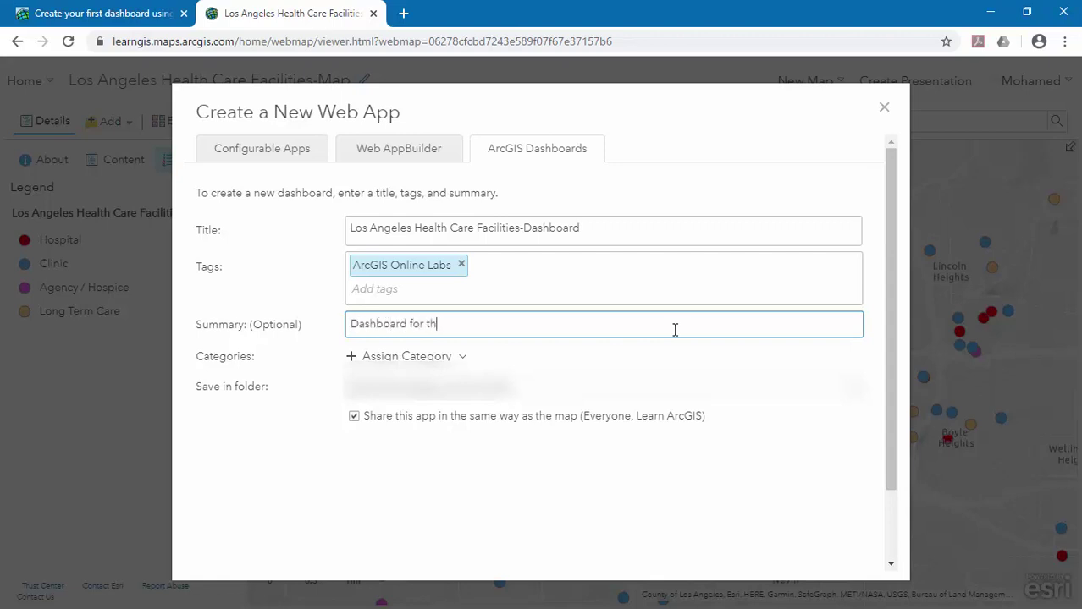
{"action": "type", "text": "e Health Care Facilities"}
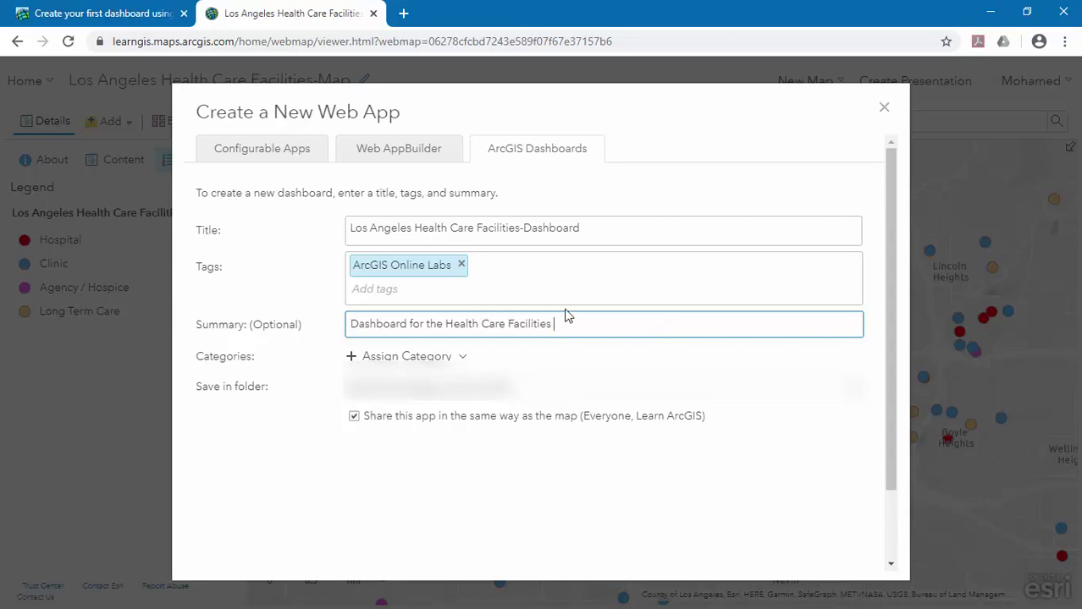
{"action": "type", "text": "in Los Angeles"}
{"action": "left_click_drag", "start_coordinate": [889, 314], "coordinate": [886, 388]}
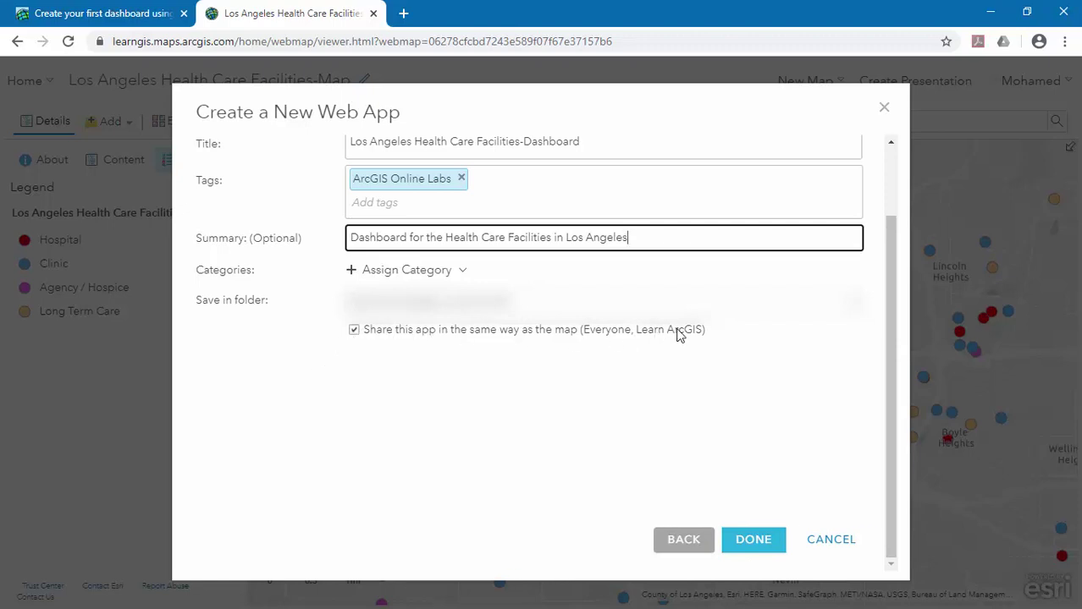
{"action": "left_click", "coordinate": [767, 541]}
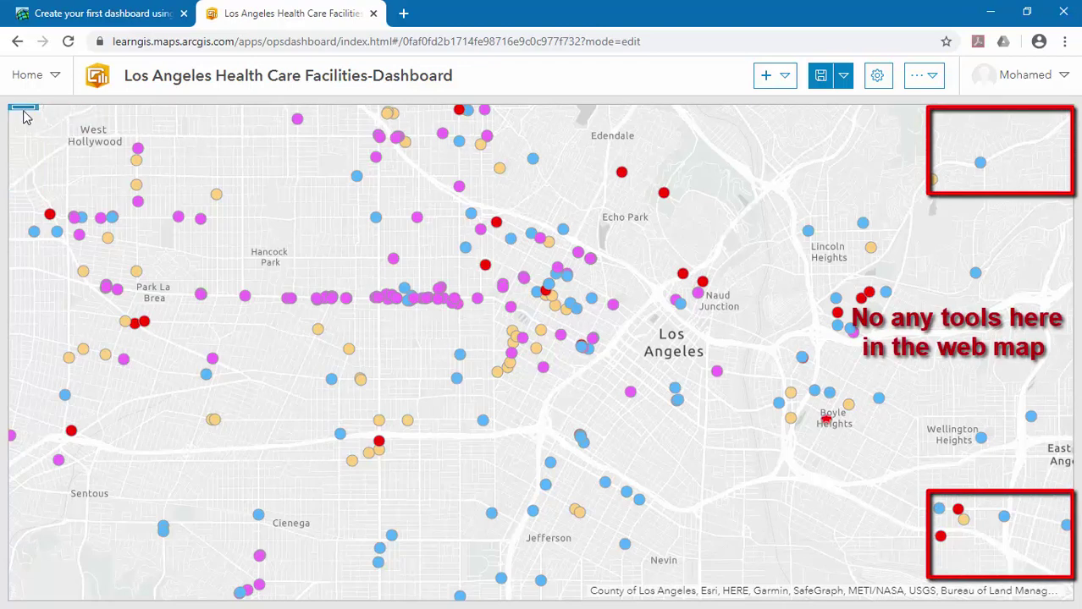
Bring up the map element's item toolbar in the dashboard editor.
{"action": "mouse_move", "coordinate": [22, 113]}
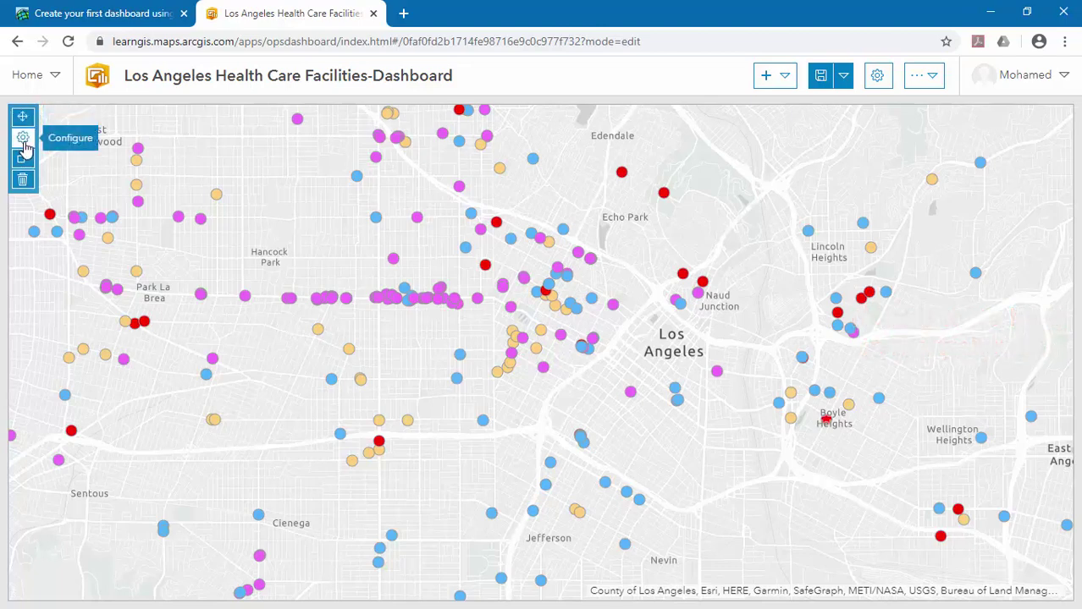
Enable the map element's legend, default extent and bookmarks, and zoom in/out controls.
{"action": "left_click", "coordinate": [23, 139]}
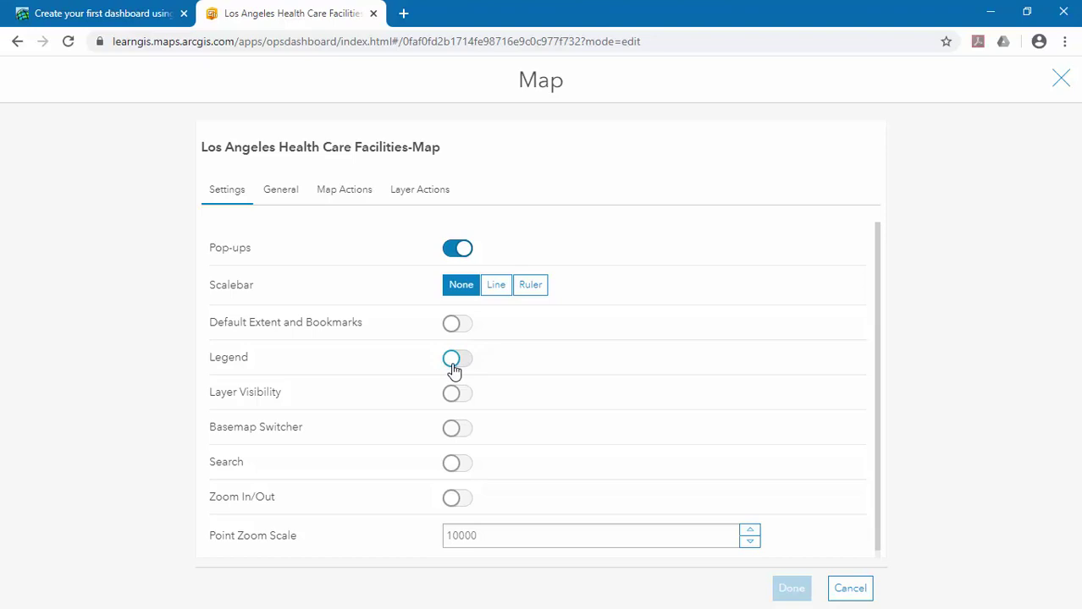
{"action": "left_click", "coordinate": [455, 370]}
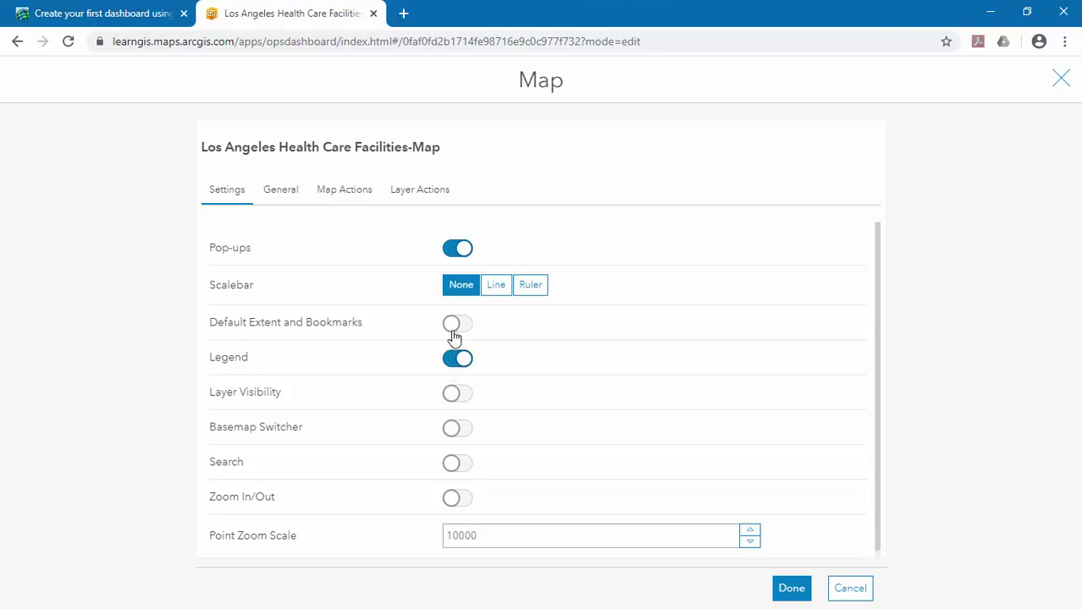
{"action": "left_click", "coordinate": [457, 334]}
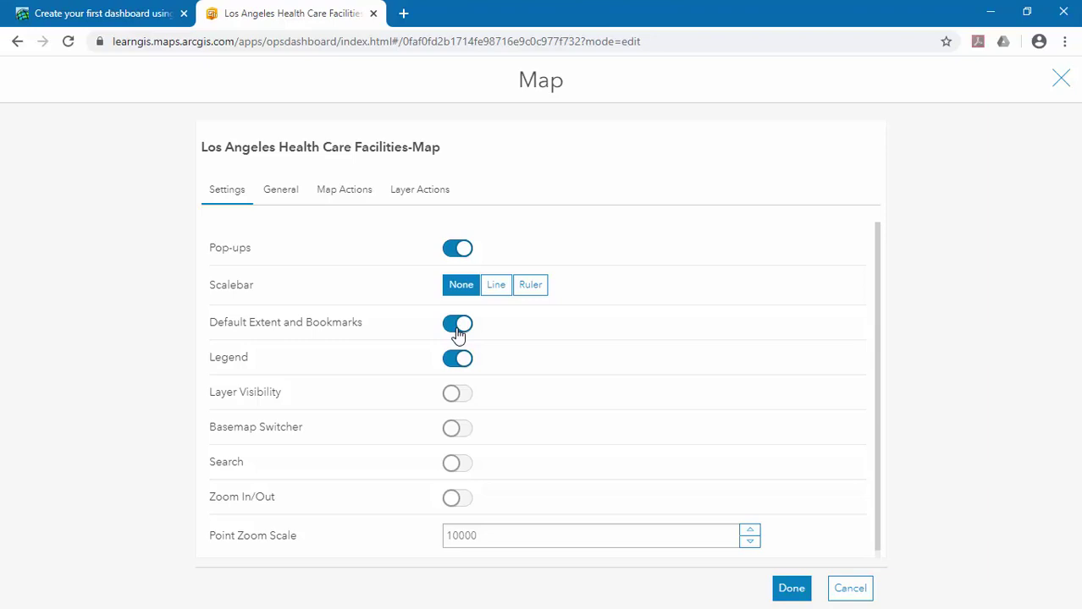
{"action": "left_click", "coordinate": [458, 504]}
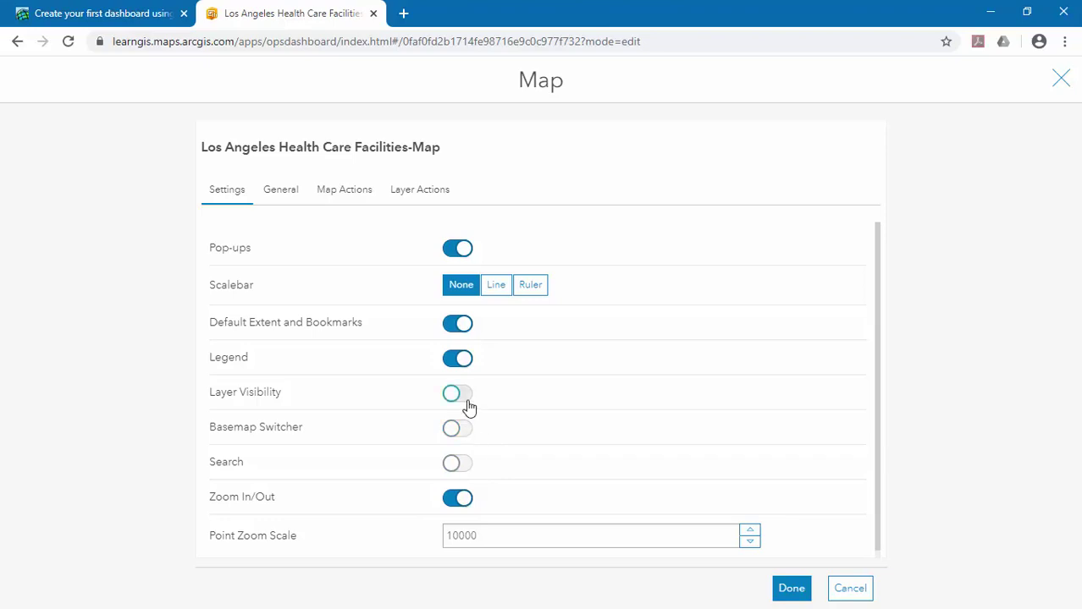
{"action": "left_click", "coordinate": [791, 589]}
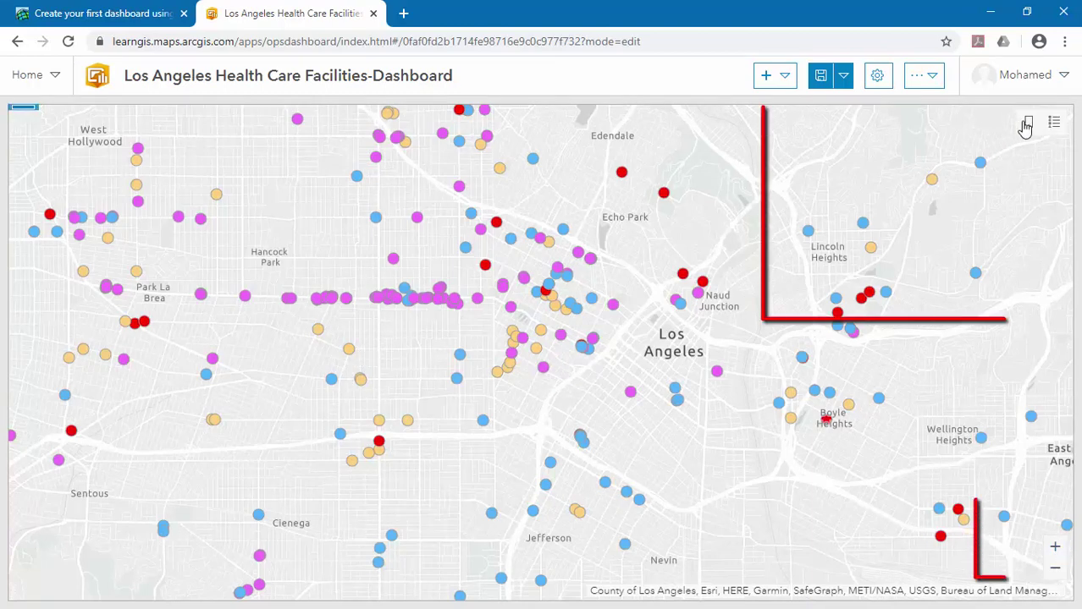
{"action": "left_click", "coordinate": [1053, 125]}
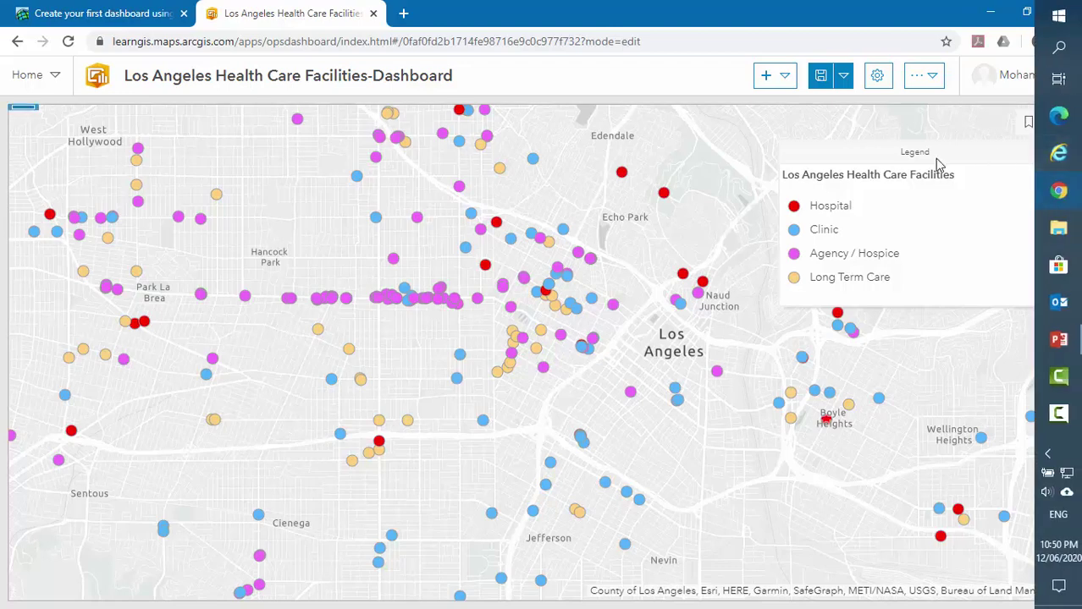
{"action": "left_click", "coordinate": [1050, 152]}
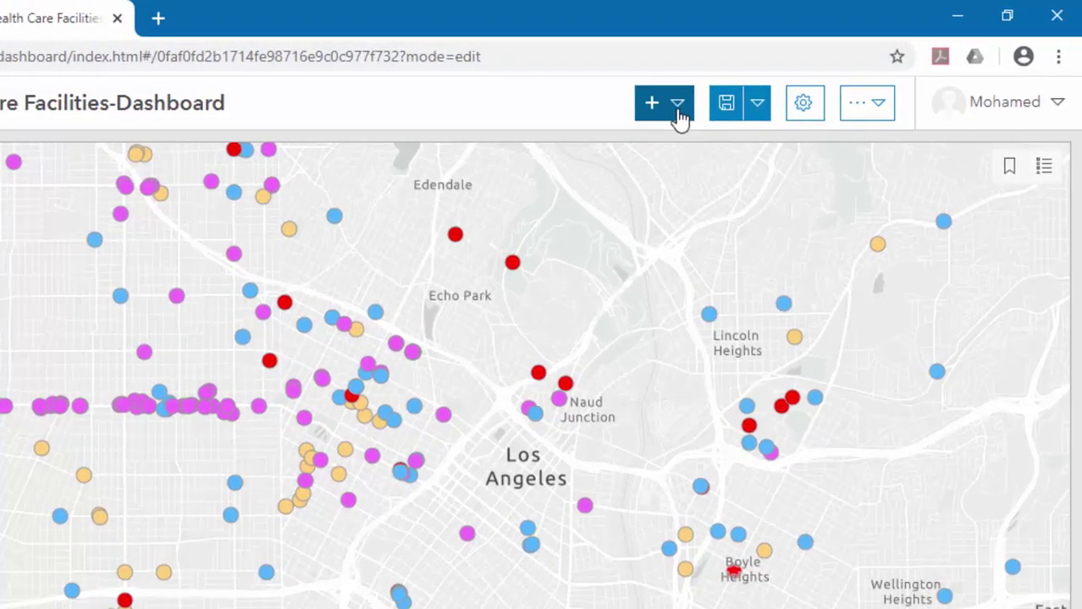
Add a serial chart that uses the Los Angeles Health Care Facilities layer.
{"action": "left_click", "coordinate": [679, 111]}
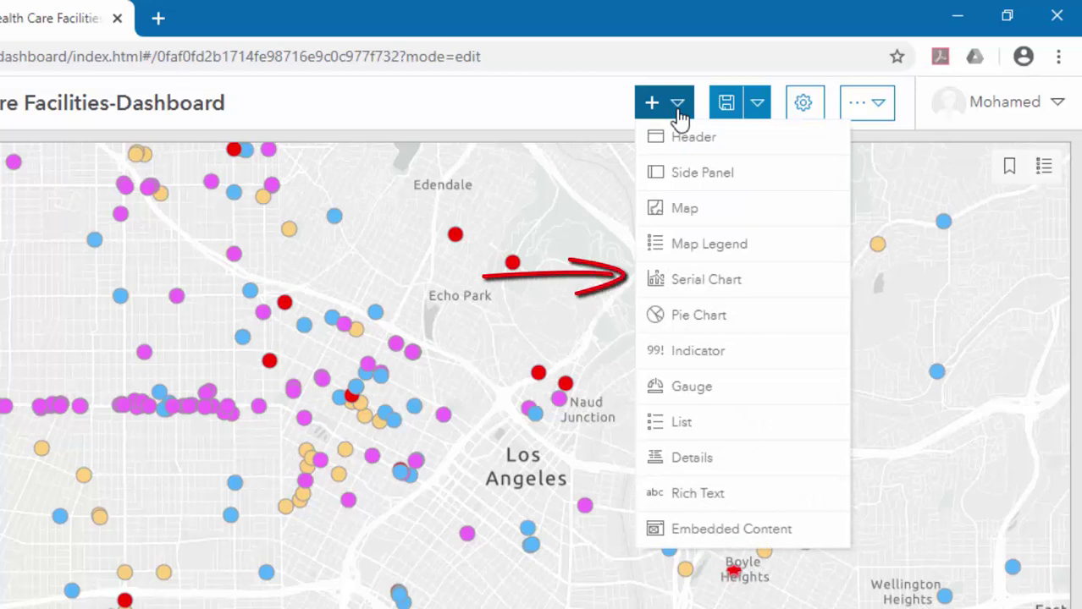
{"action": "left_click", "coordinate": [701, 287]}
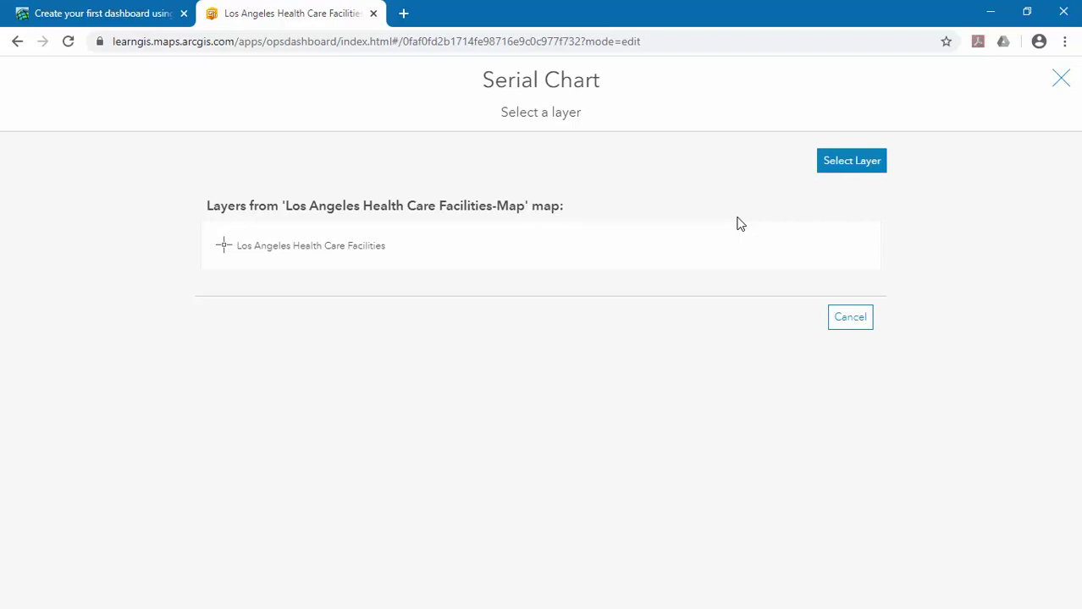
{"action": "left_click", "coordinate": [322, 264]}
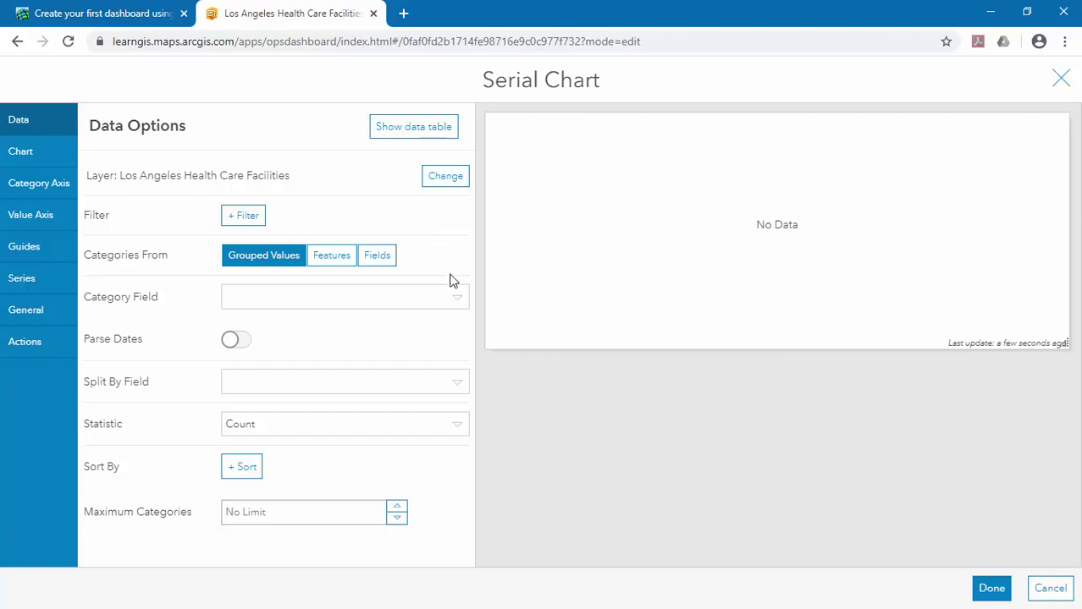
Set the serial chart's category field to TYPE, giving one count bar per facility type.
{"action": "left_click", "coordinate": [457, 300]}
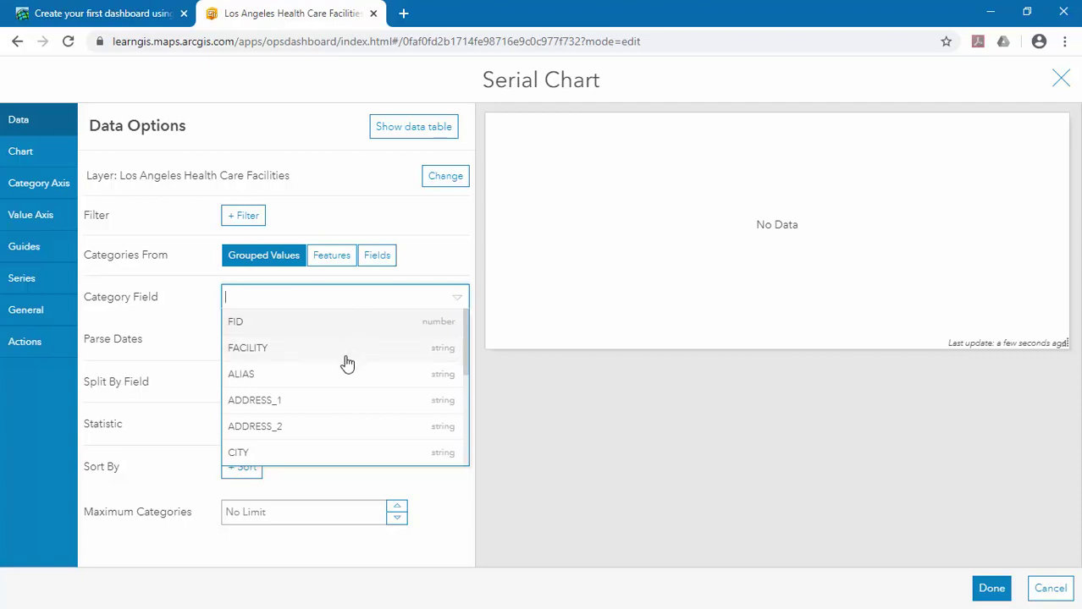
{"action": "scroll", "coordinate": [347, 364], "scroll_direction": "down", "scroll_amount": 1}
{"action": "scroll", "coordinate": [347, 364], "scroll_direction": "down", "scroll_amount": 3}
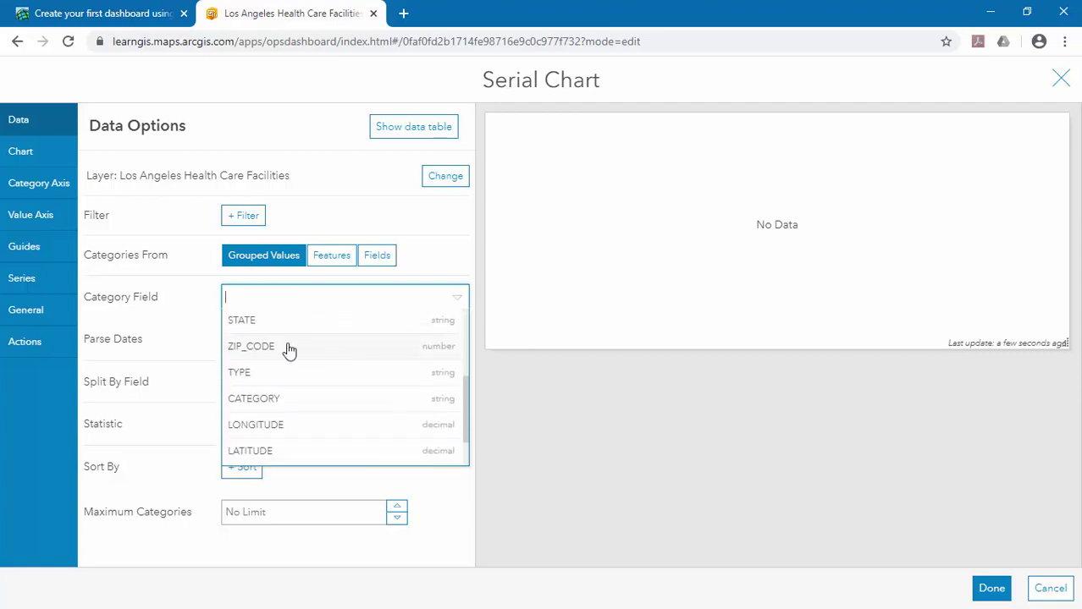
{"action": "left_click", "coordinate": [266, 375]}
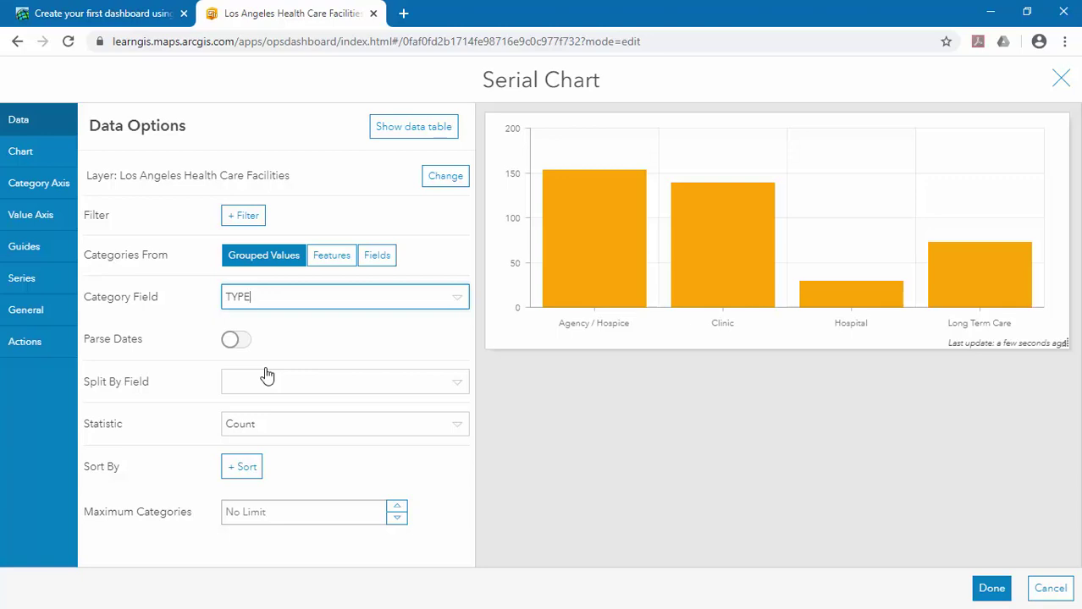
{"action": "left_click", "coordinate": [13, 287]}
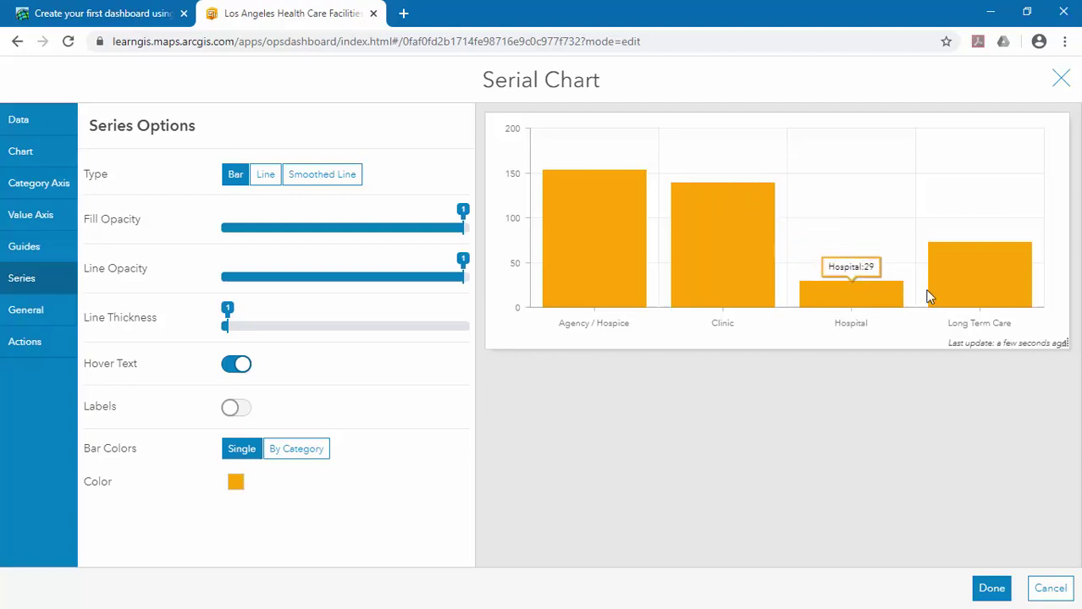
Switch the chart's Bar Colors to By Category and scroll down to the category colour list.
{"action": "left_click", "coordinate": [292, 450]}
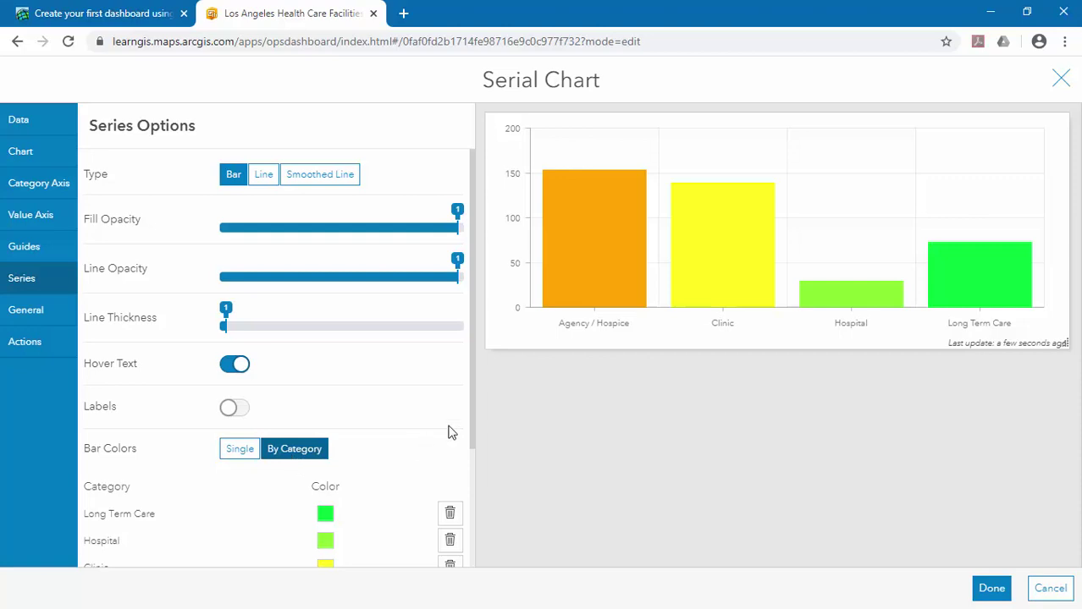
{"action": "left_click_drag", "start_coordinate": [474, 425], "coordinate": [475, 523]}
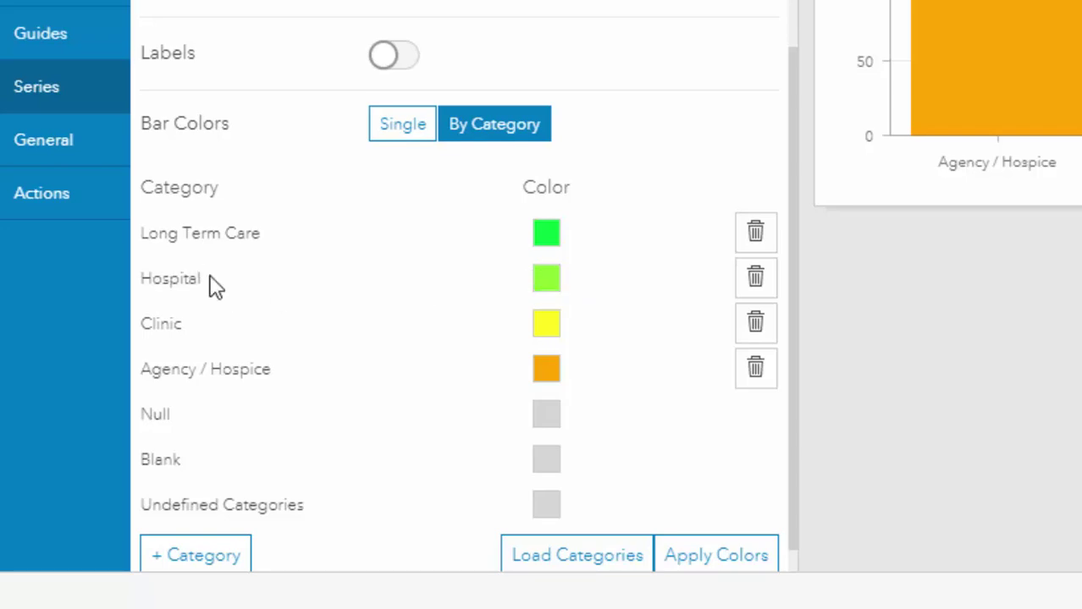
Change the Hospital bar colour to red (#ff0000).
{"action": "left_click", "coordinate": [548, 281]}
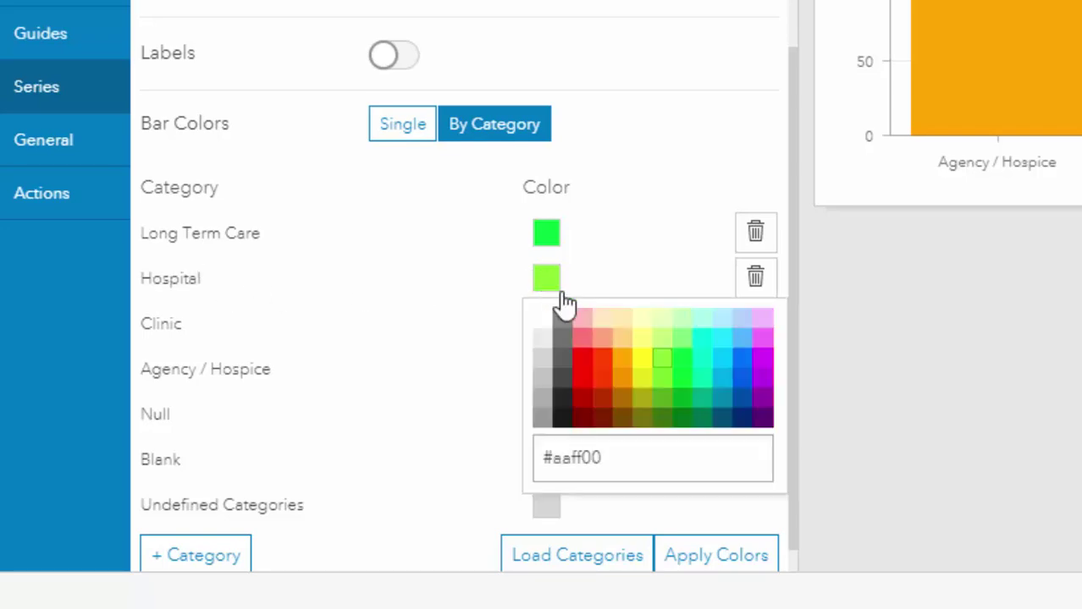
{"action": "left_click", "coordinate": [619, 468]}
{"action": "left_click_drag", "start_coordinate": [619, 468], "coordinate": [505, 447]}
{"action": "left_click", "coordinate": [510, 431]}
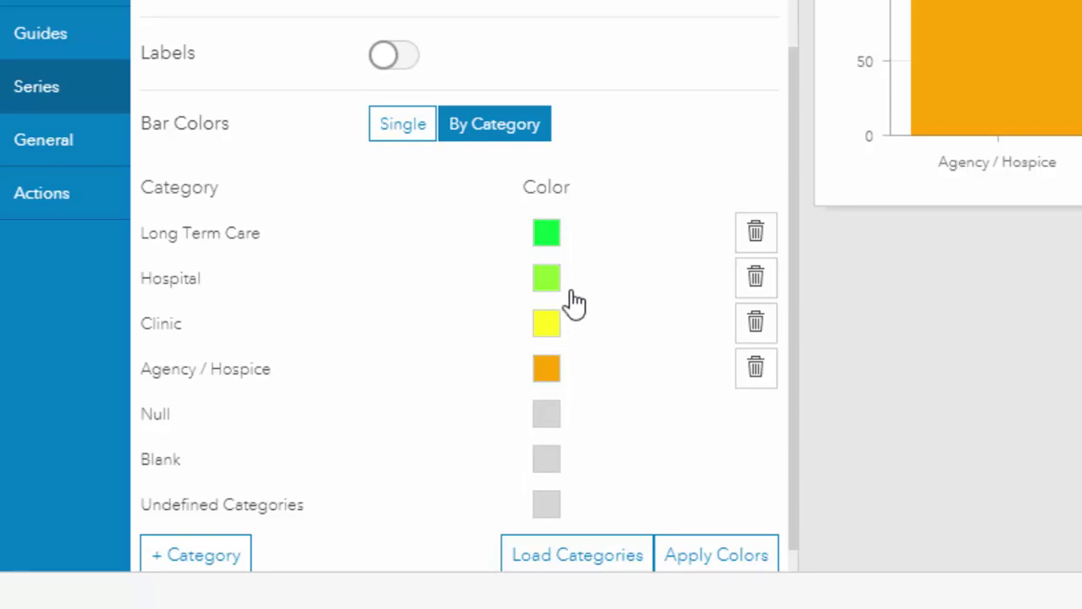
{"action": "left_click", "coordinate": [548, 285]}
{"action": "left_click_drag", "start_coordinate": [621, 448], "coordinate": [541, 464]}
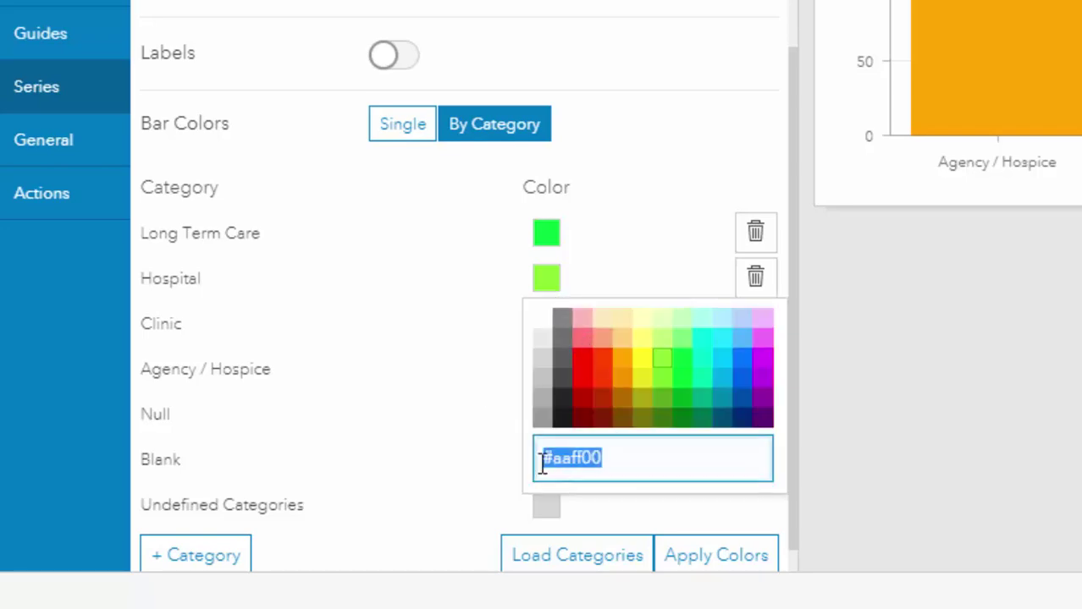
{"action": "type", "text": "#ff0000"}
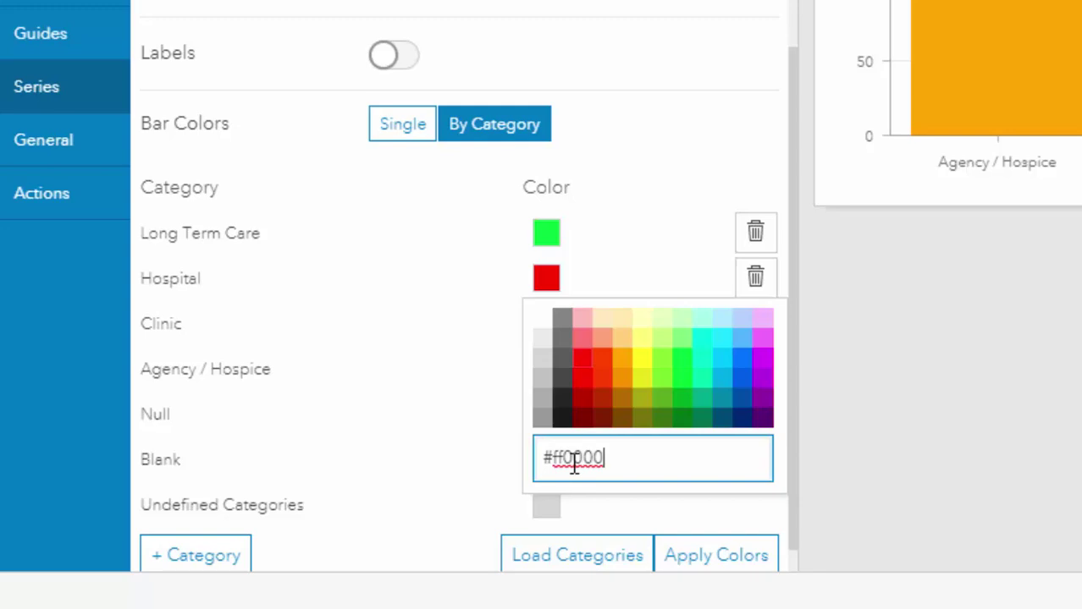
{"action": "left_click", "coordinate": [170, 330]}
Replace the Clinic bar's yellow with a light blue hex colour.
{"action": "left_click", "coordinate": [555, 326]}
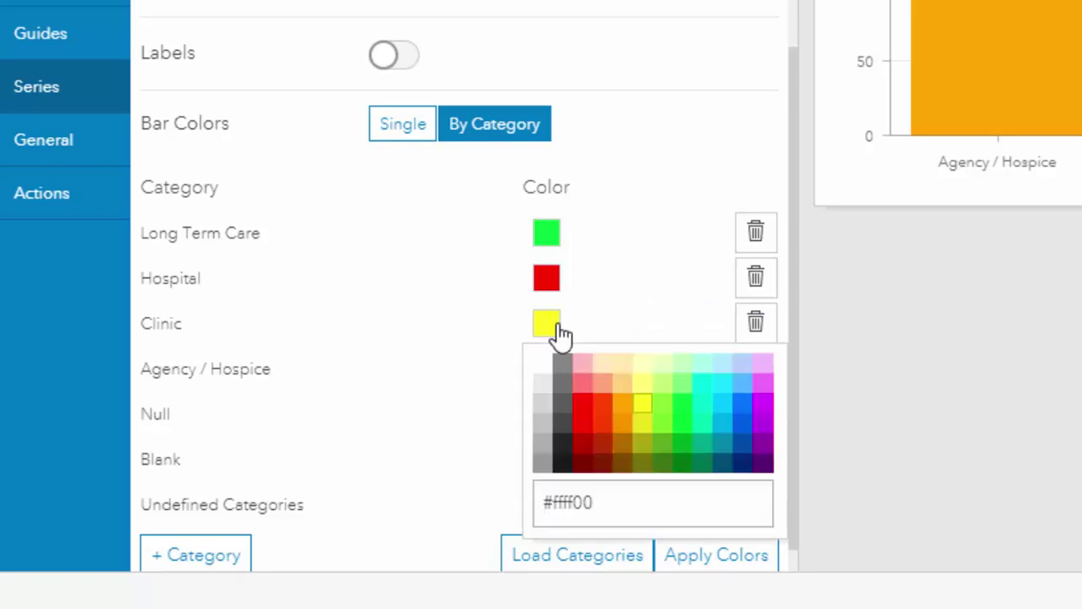
{"action": "left_click_drag", "start_coordinate": [594, 504], "coordinate": [550, 503]}
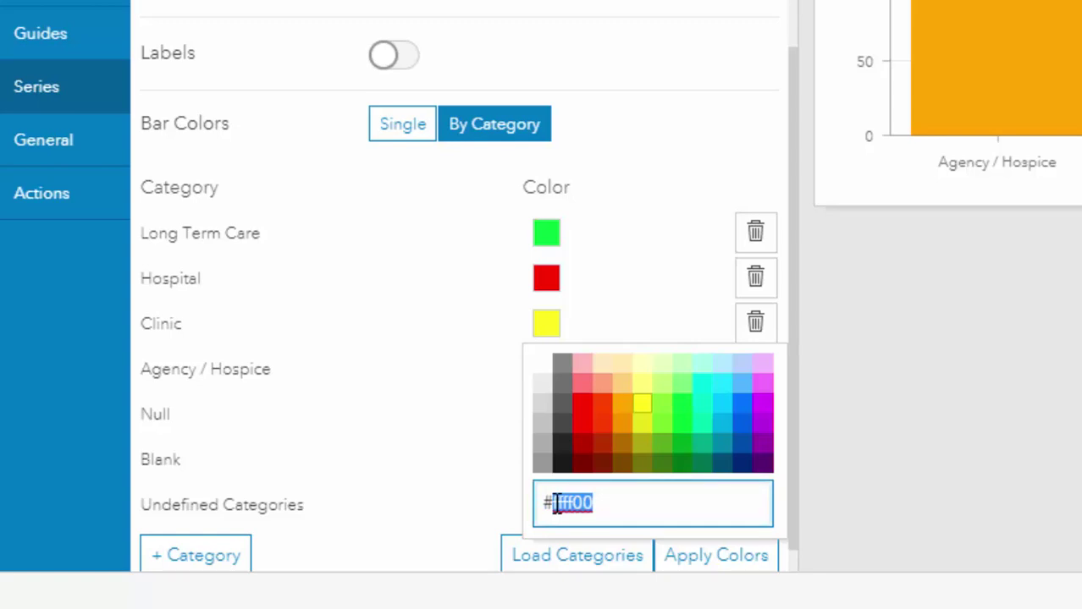
{"action": "key", "text": "BackSpace"}
{"action": "type", "text": "3b2ff"}
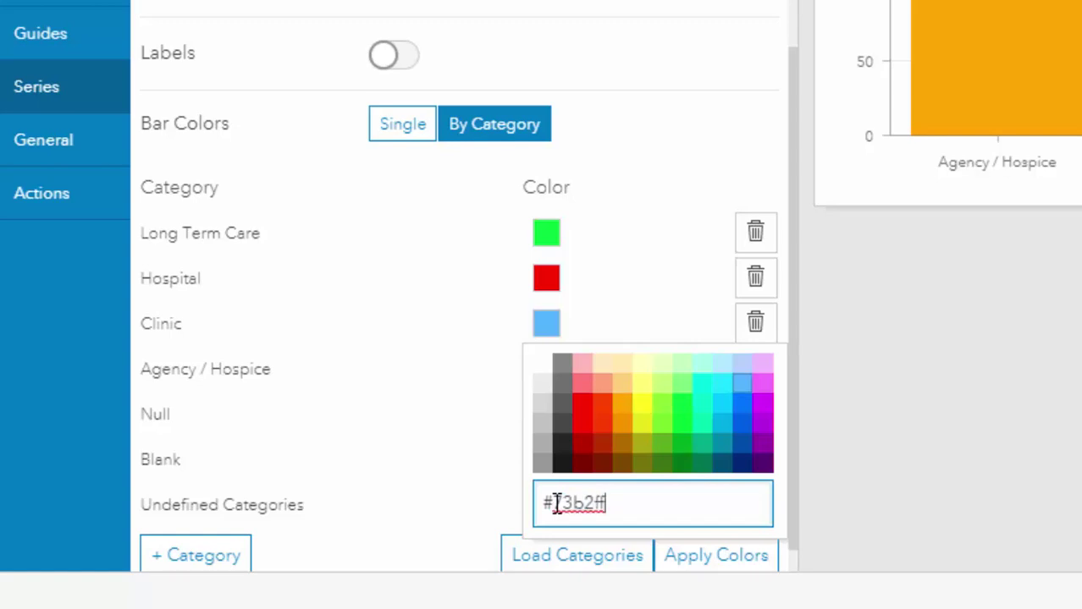
{"action": "left_click", "coordinate": [557, 502]}
{"action": "type", "text": "7"}
{"action": "left_click", "coordinate": [211, 369]}
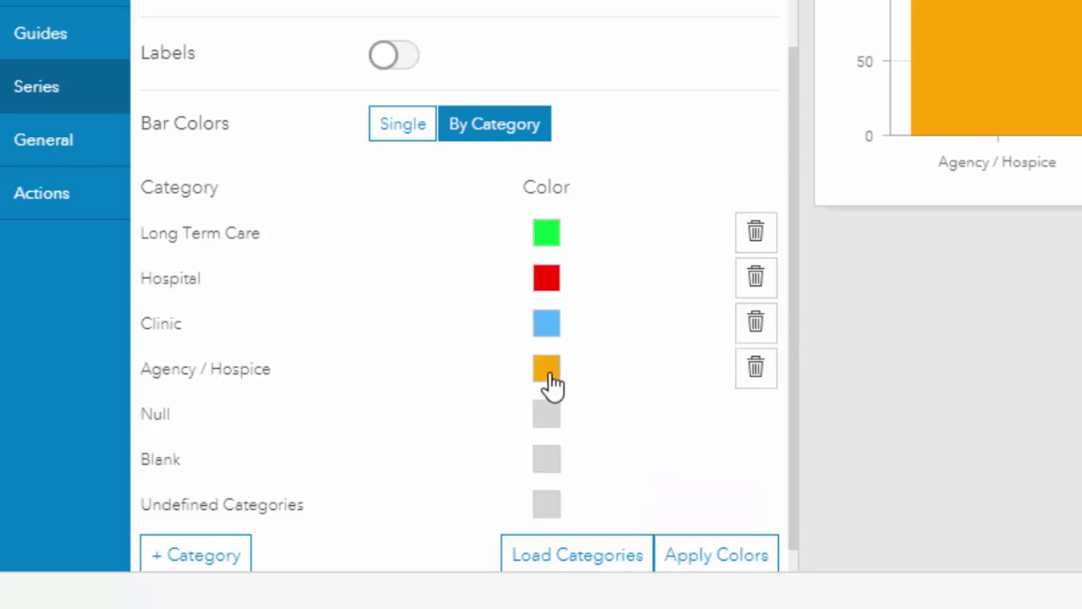
Set the Agency / Hospice bar colour to magenta #df73ff.
{"action": "left_click", "coordinate": [548, 375]}
{"action": "left_click_drag", "start_coordinate": [633, 546], "coordinate": [551, 546]}
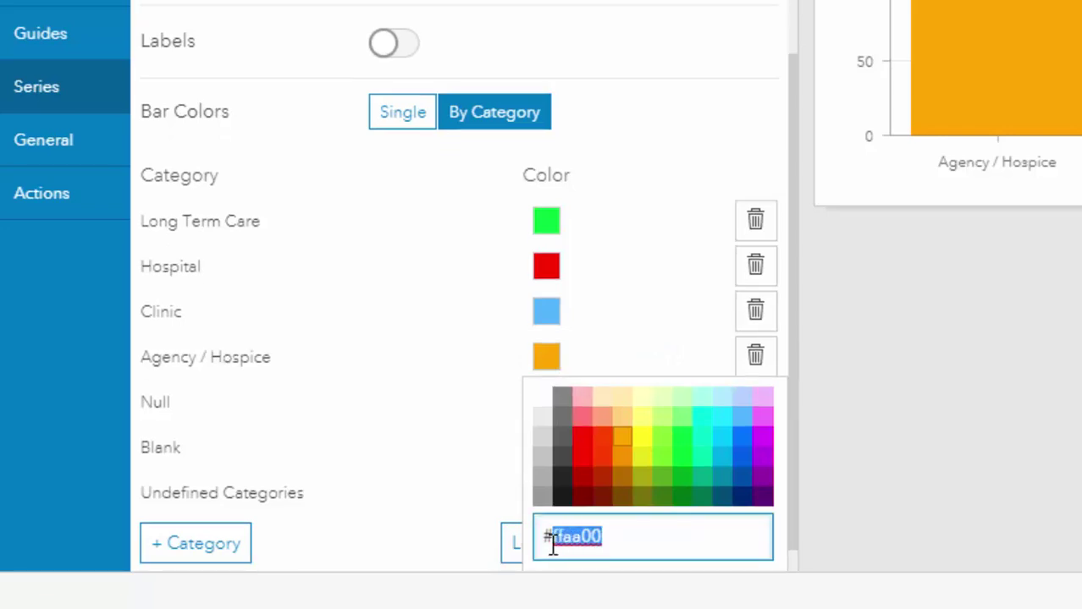
{"action": "type", "text": "d"}
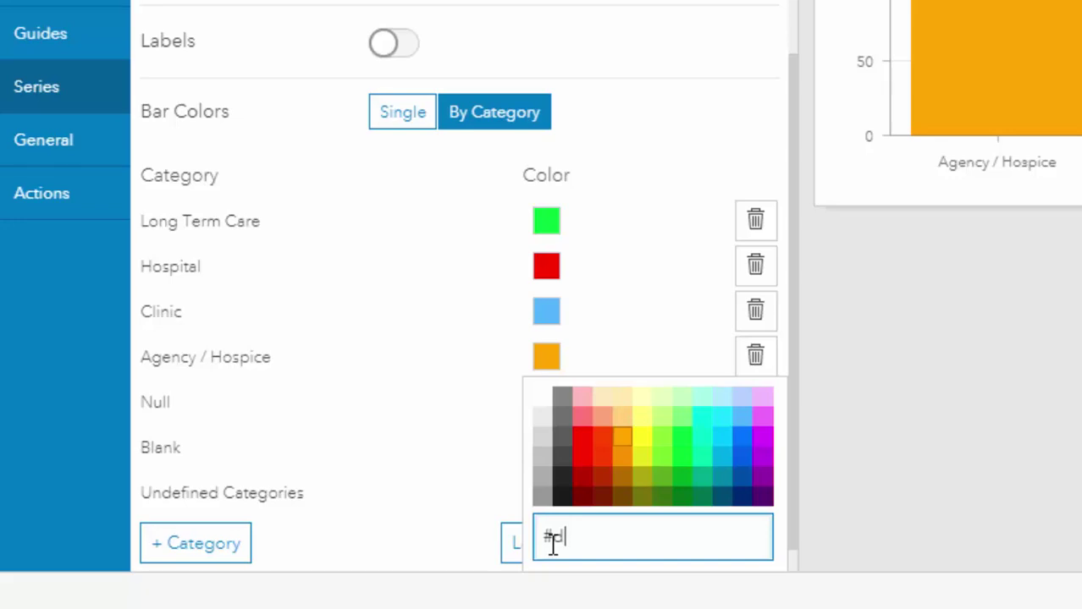
{"action": "type", "text": "f73ff"}
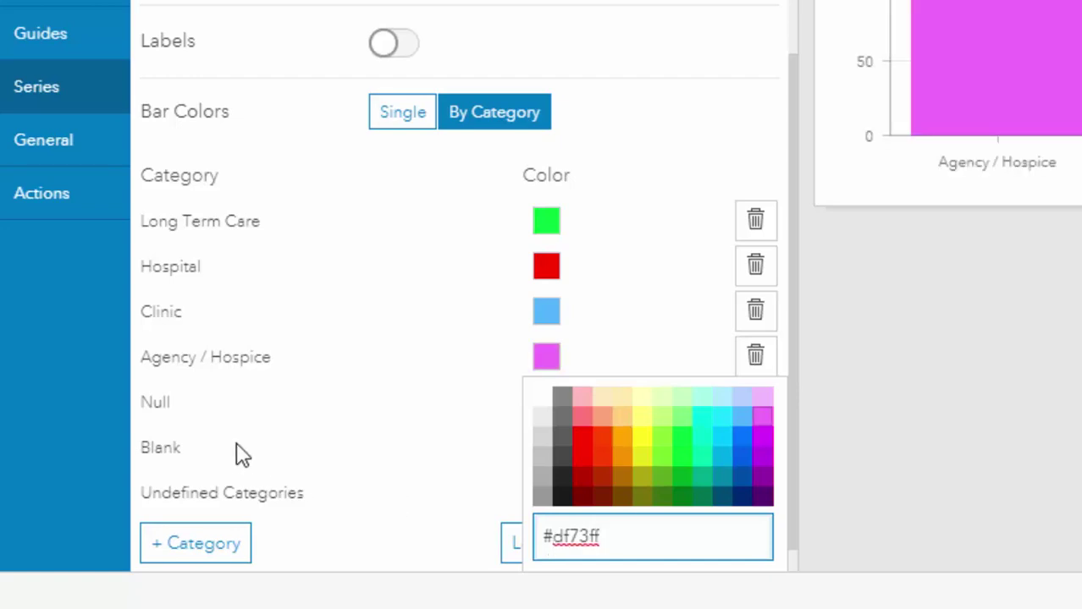
Set the Long Term Care bar colour to light orange #ffd37f and close the picker.
{"action": "left_click", "coordinate": [549, 222]}
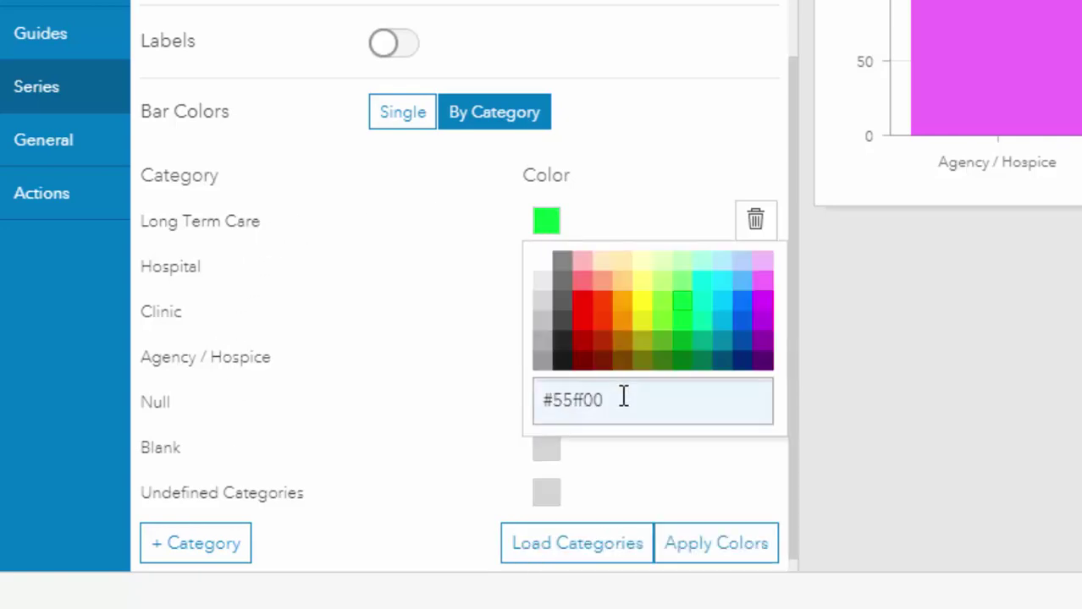
{"action": "left_click_drag", "start_coordinate": [622, 400], "coordinate": [560, 405]}
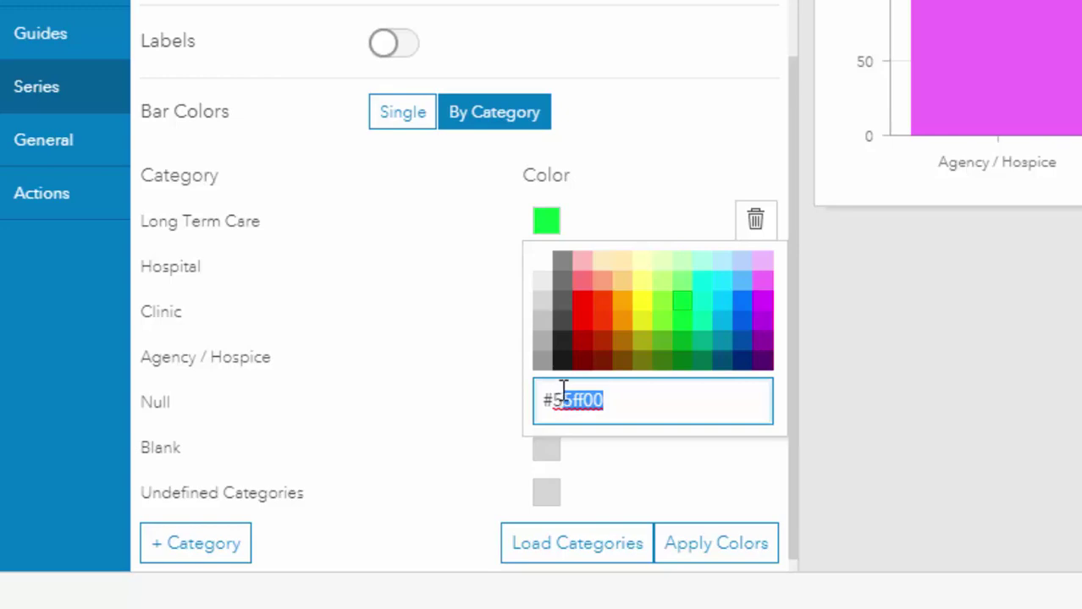
{"action": "key", "text": "BackSpace"}
{"action": "key", "text": "BackSpace"}
{"action": "type", "text": "ffd37f"}
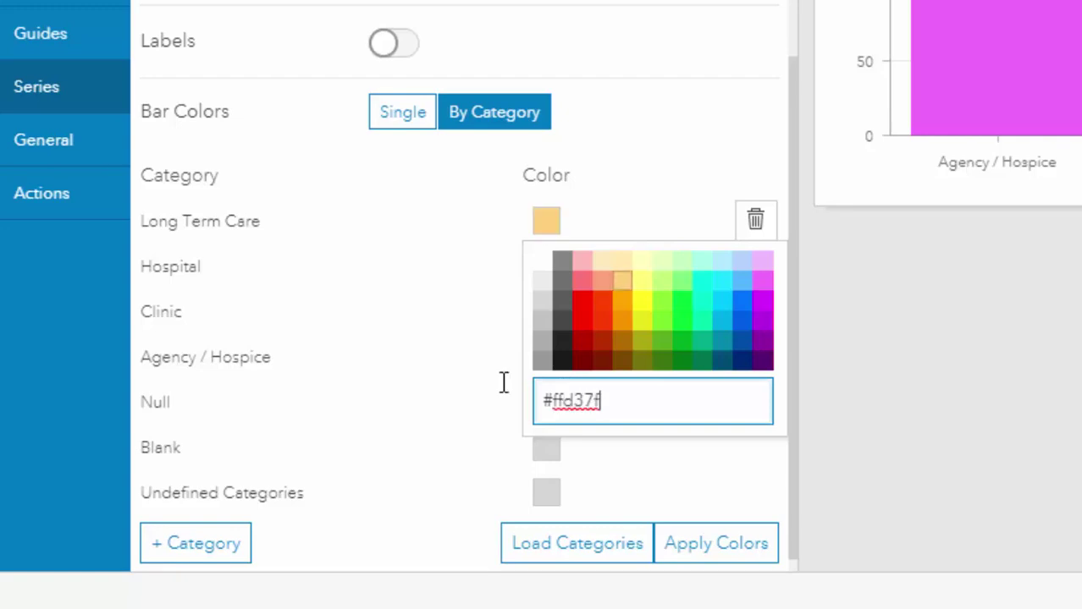
{"action": "left_click", "coordinate": [349, 256]}
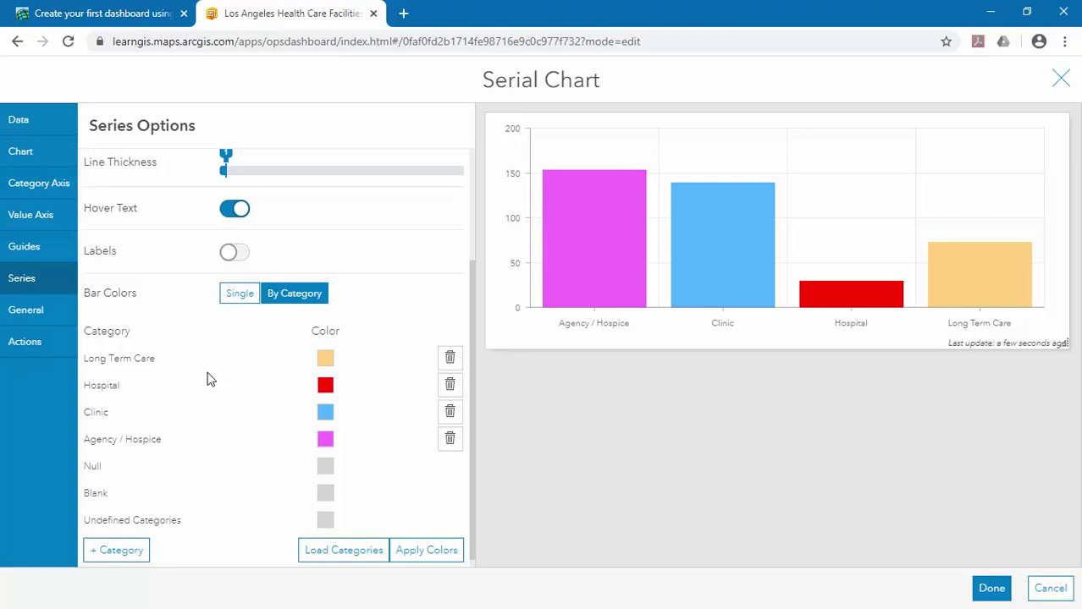
In General settings, enter the chart title 'Number of the facilities shown in map by type'.
{"action": "left_click", "coordinate": [10, 313]}
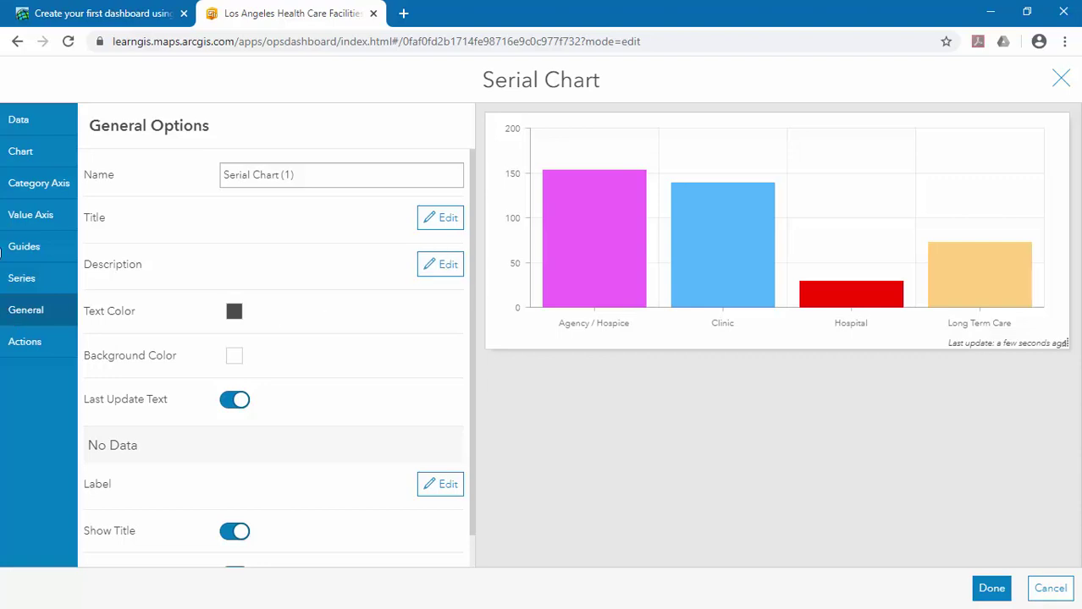
{"action": "left_click", "coordinate": [431, 227]}
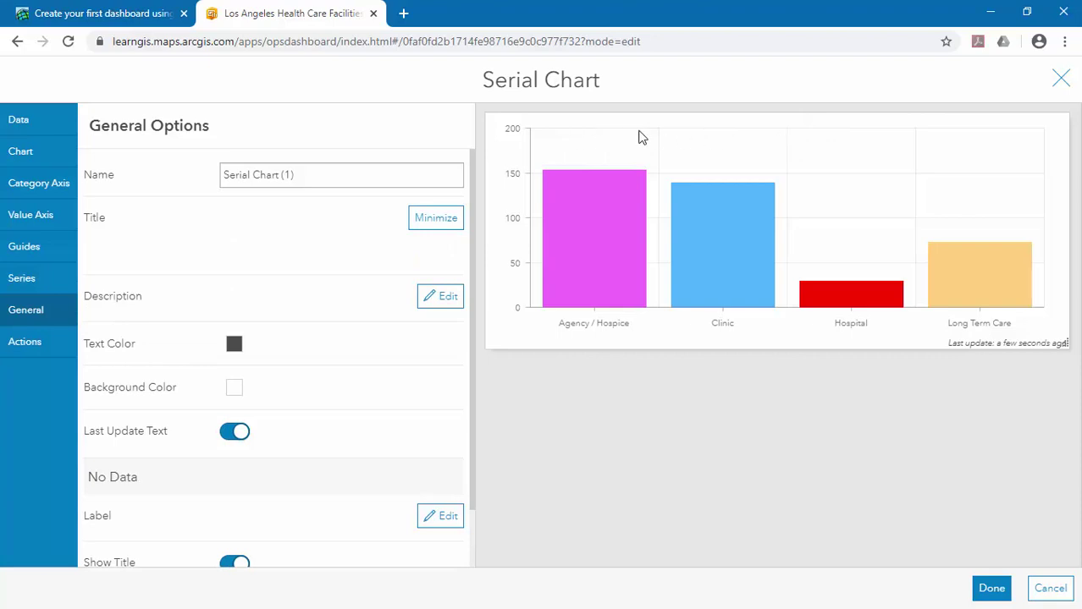
{"action": "left_click", "coordinate": [182, 333]}
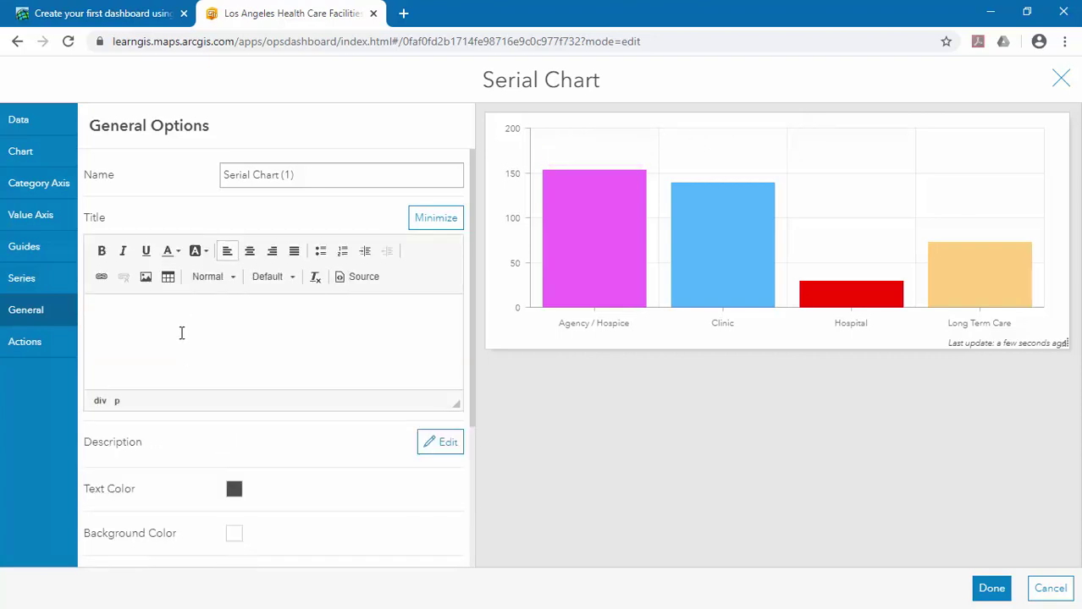
{"action": "type", "text": "Num"}
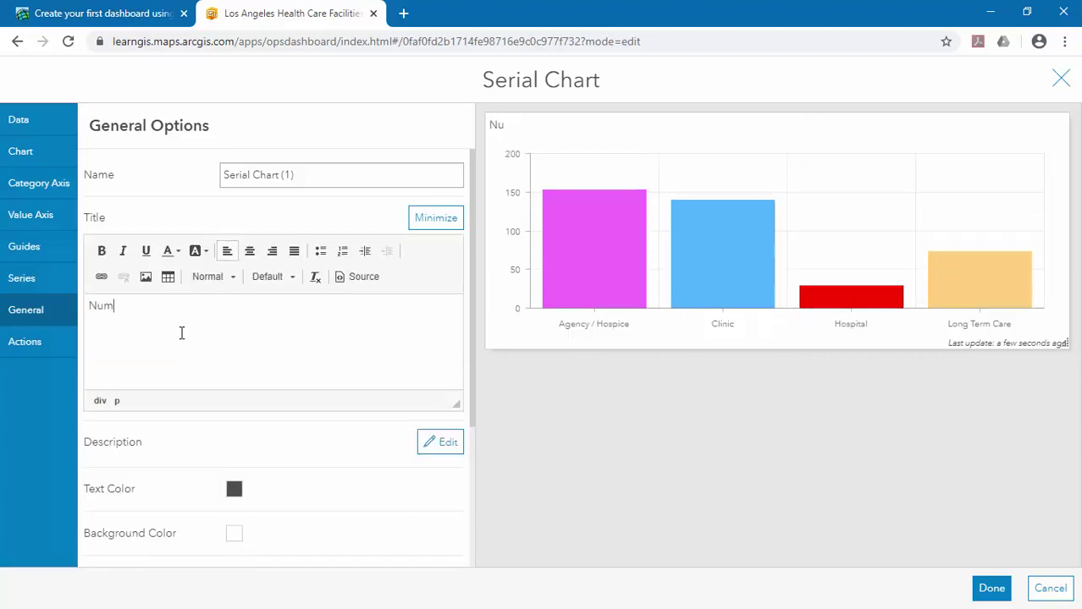
{"action": "type", "text": "ber of the"}
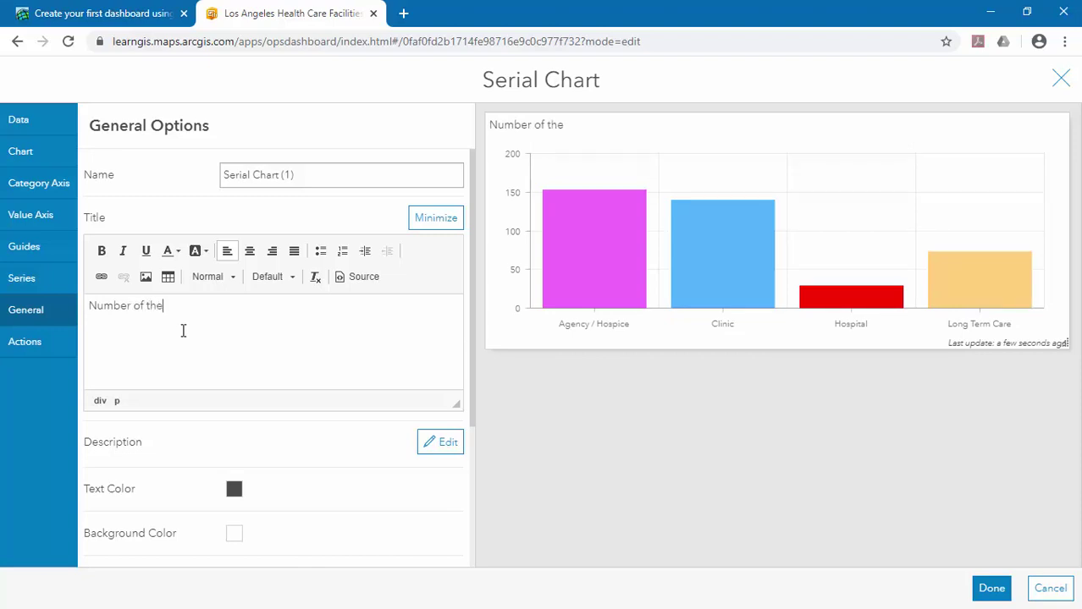
{"action": "type", "text": " facilities "}
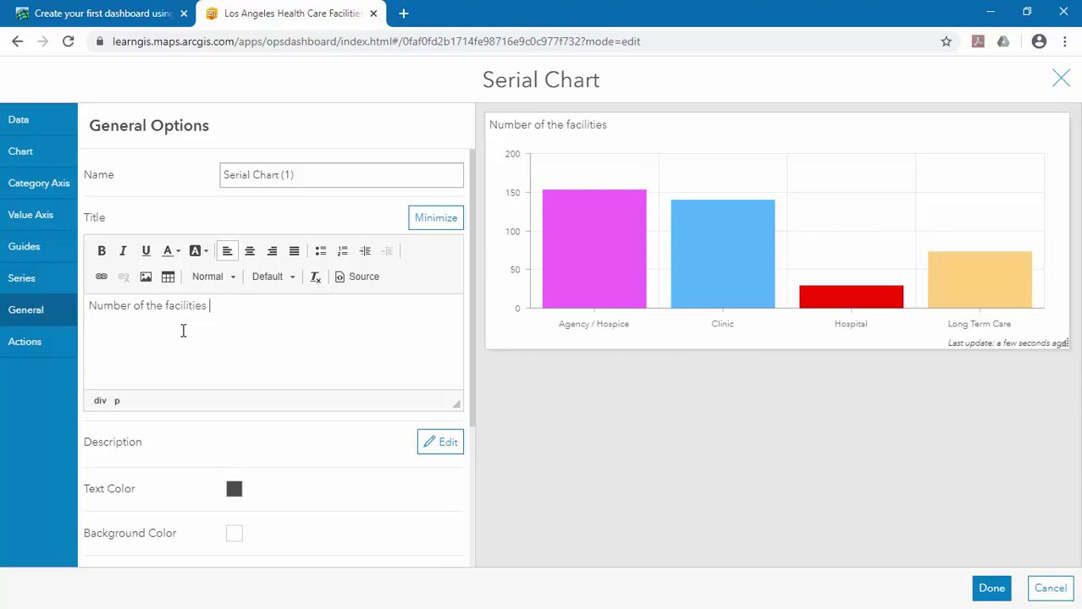
{"action": "type", "text": "shown in ma"}
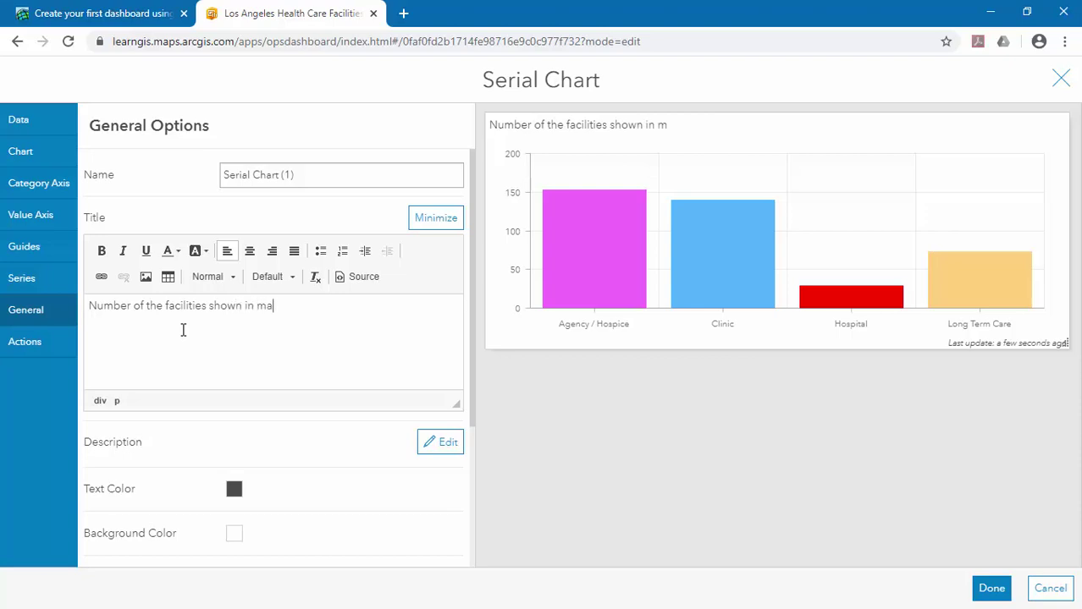
{"action": "type", "text": "p by type"}
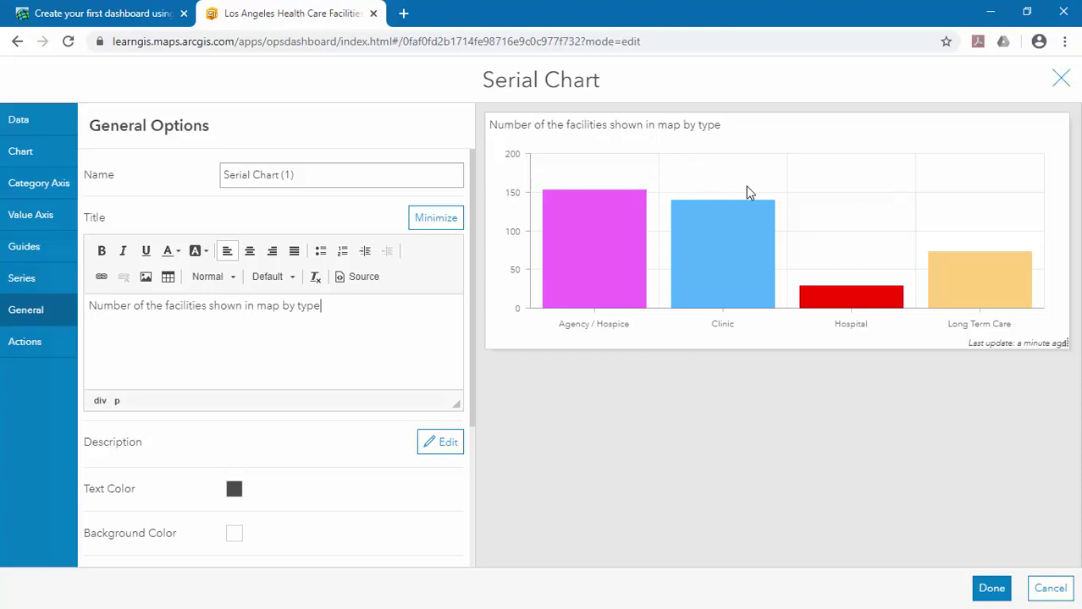
{"action": "left_click_drag", "start_coordinate": [475, 326], "coordinate": [490, 460]}
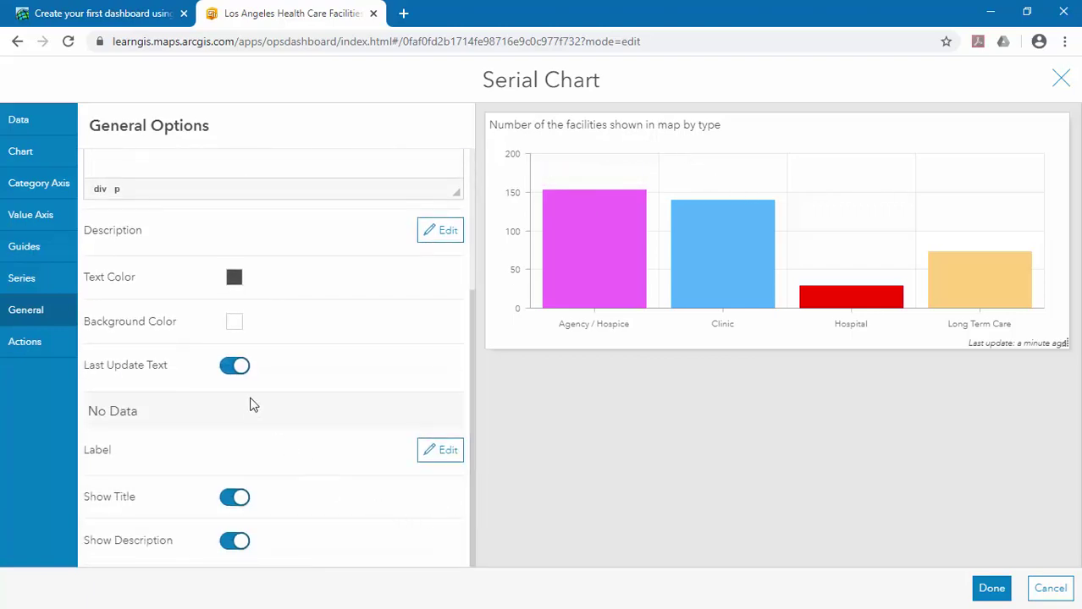
Turn off the chart's Last Update Text and close the Serial Chart editor with Done.
{"action": "left_click", "coordinate": [234, 366]}
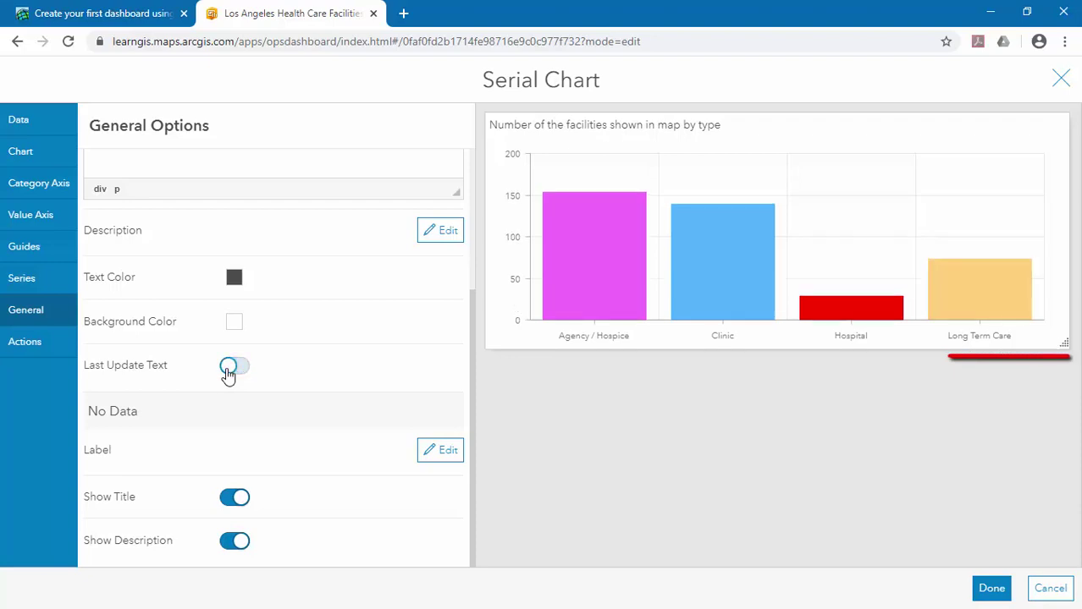
{"action": "left_click", "coordinate": [229, 369]}
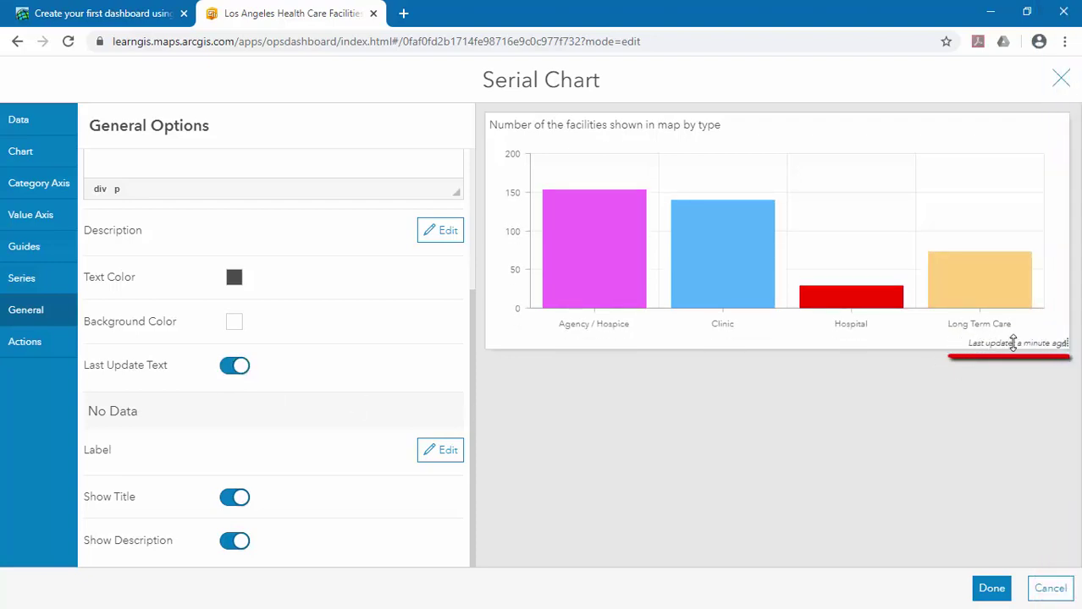
{"action": "left_click", "coordinate": [230, 369]}
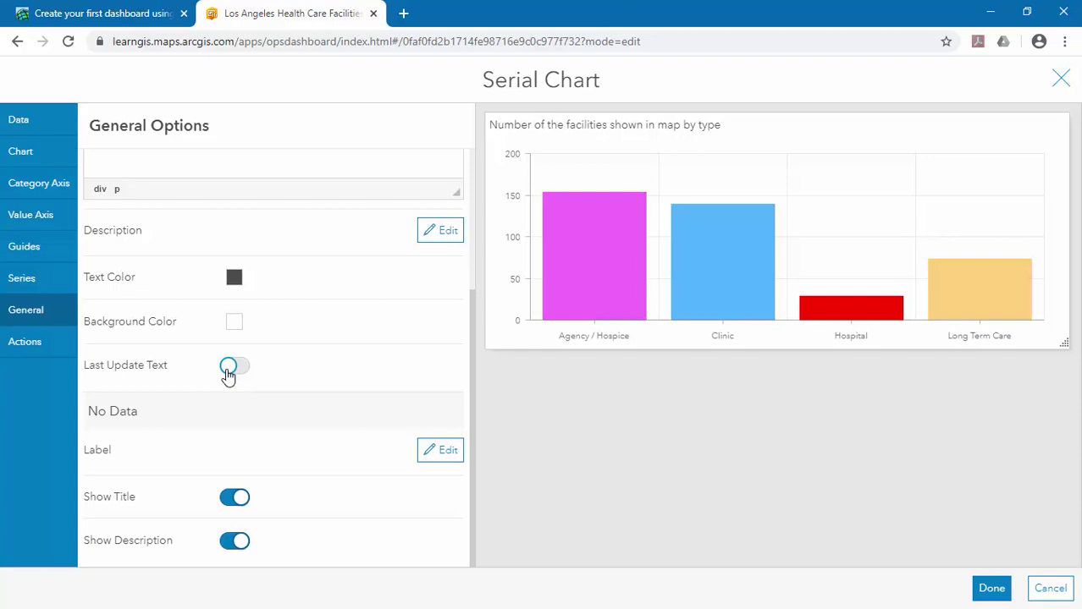
{"action": "left_click", "coordinate": [990, 590]}
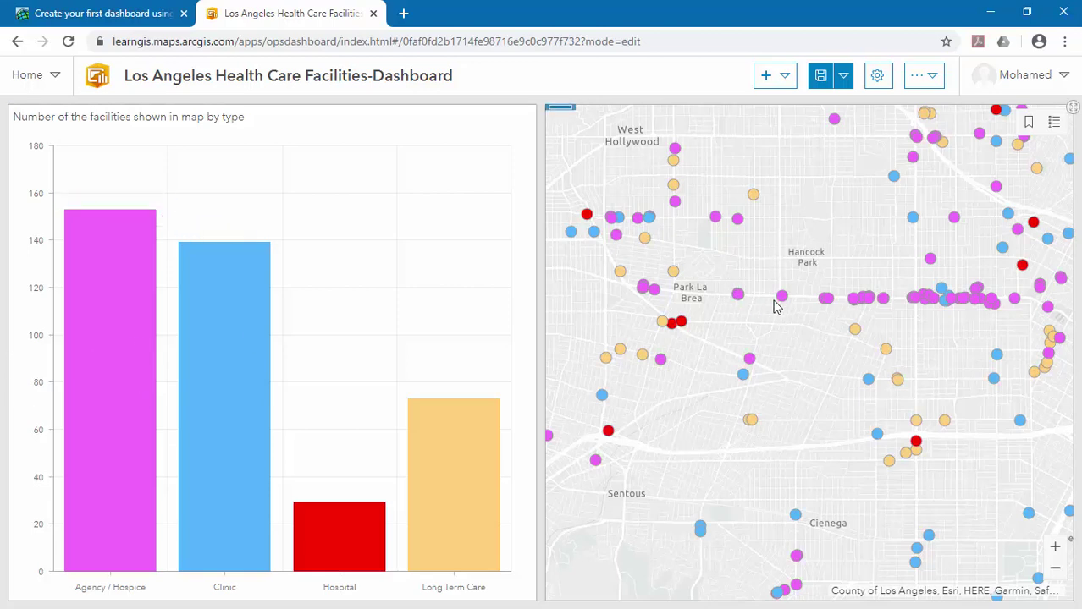
{"action": "mouse_move", "coordinate": [447, 454]}
{"action": "scroll", "coordinate": [848, 303], "scroll_direction": "up", "scroll_amount": 3}
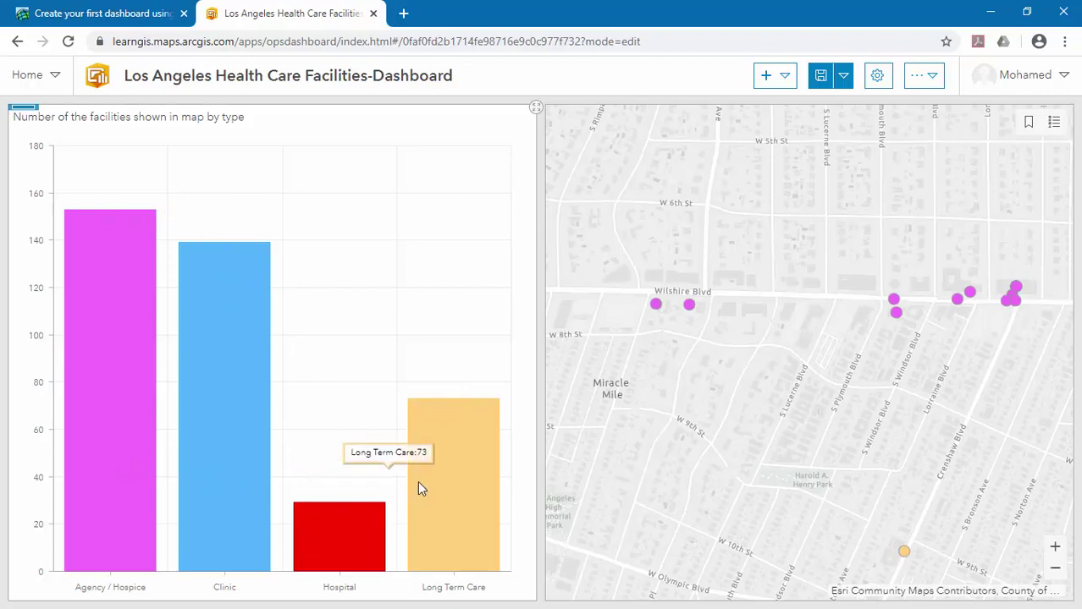
{"action": "scroll", "coordinate": [794, 347], "scroll_direction": "down", "scroll_amount": 3}
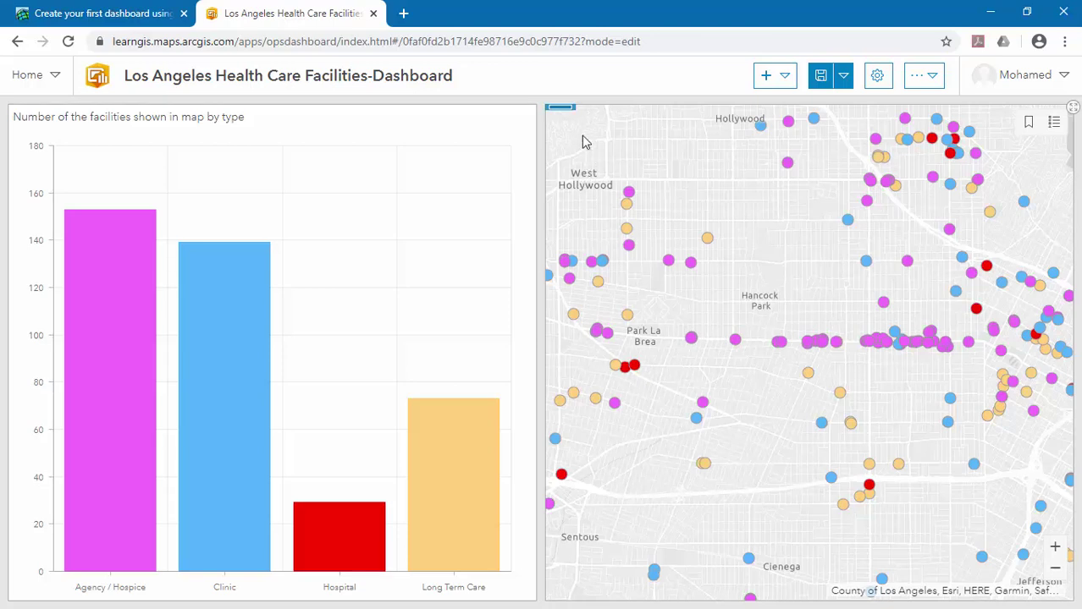
{"action": "mouse_move", "coordinate": [572, 116]}
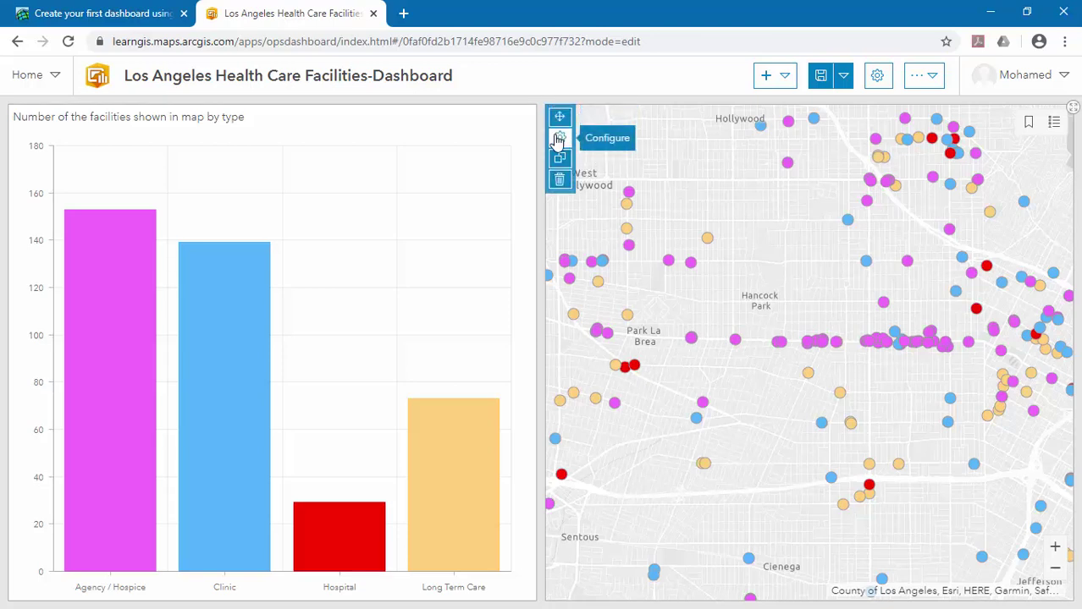
Add Serial Chart (1) as a target of the map's extent-change action, then zoom the map in.
{"action": "left_click", "coordinate": [558, 139]}
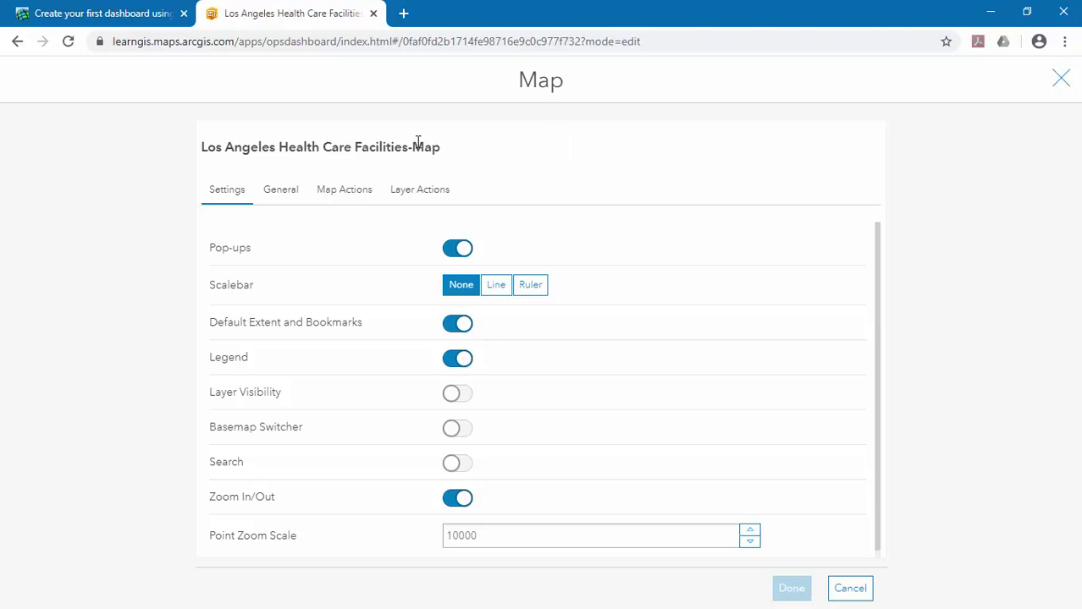
{"action": "left_click", "coordinate": [338, 191]}
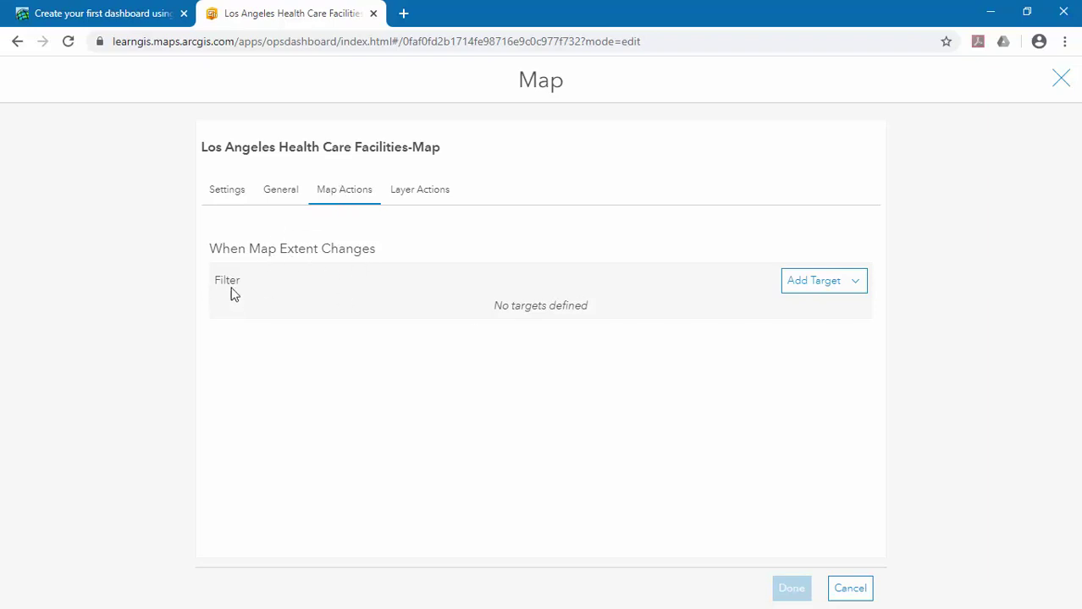
{"action": "left_click", "coordinate": [863, 292]}
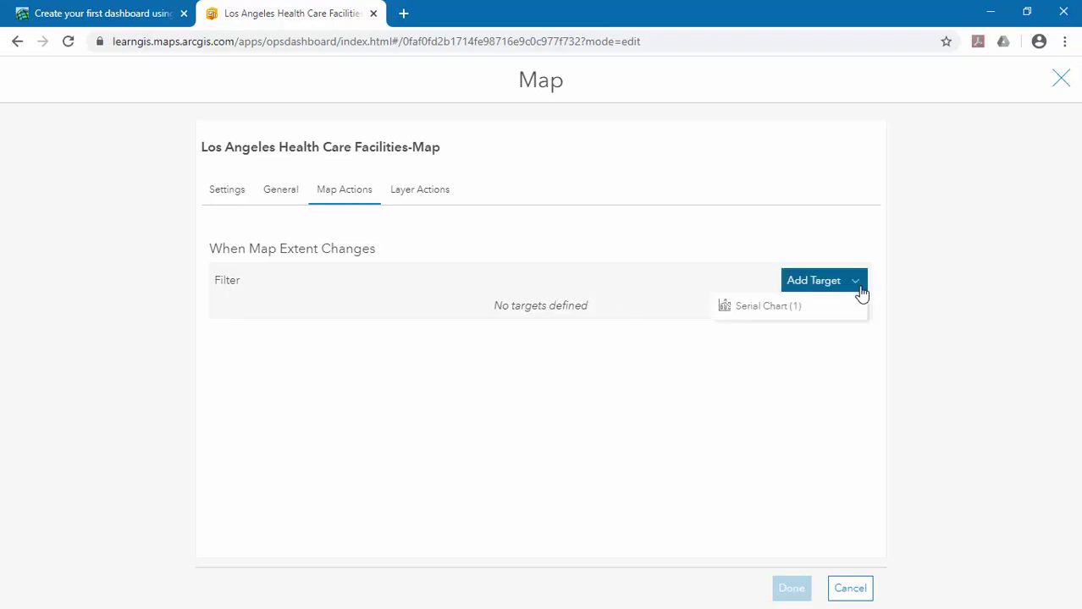
{"action": "left_click", "coordinate": [776, 308]}
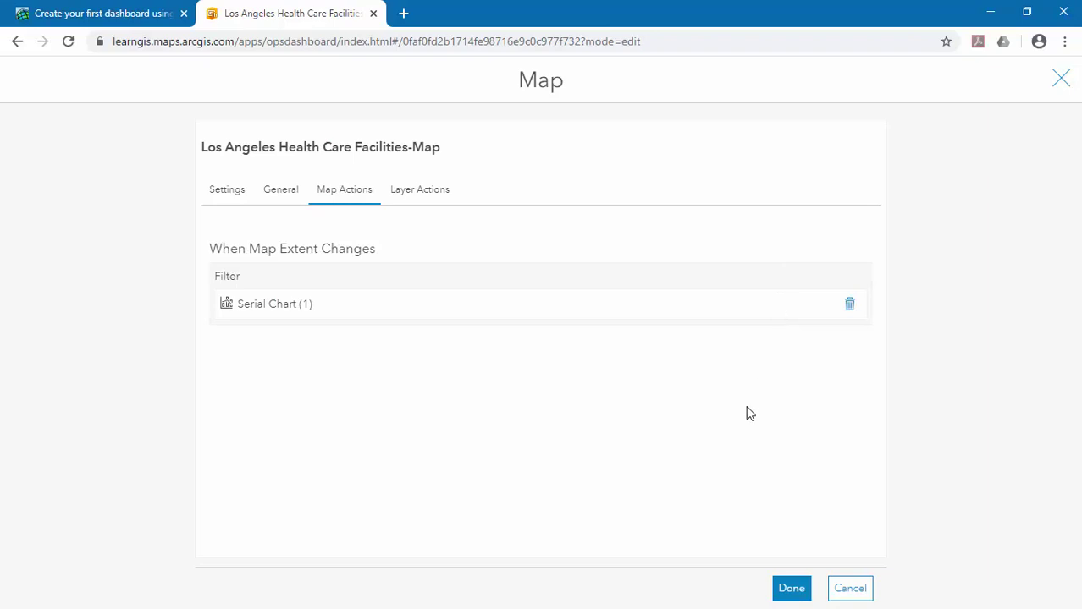
{"action": "left_click", "coordinate": [792, 590]}
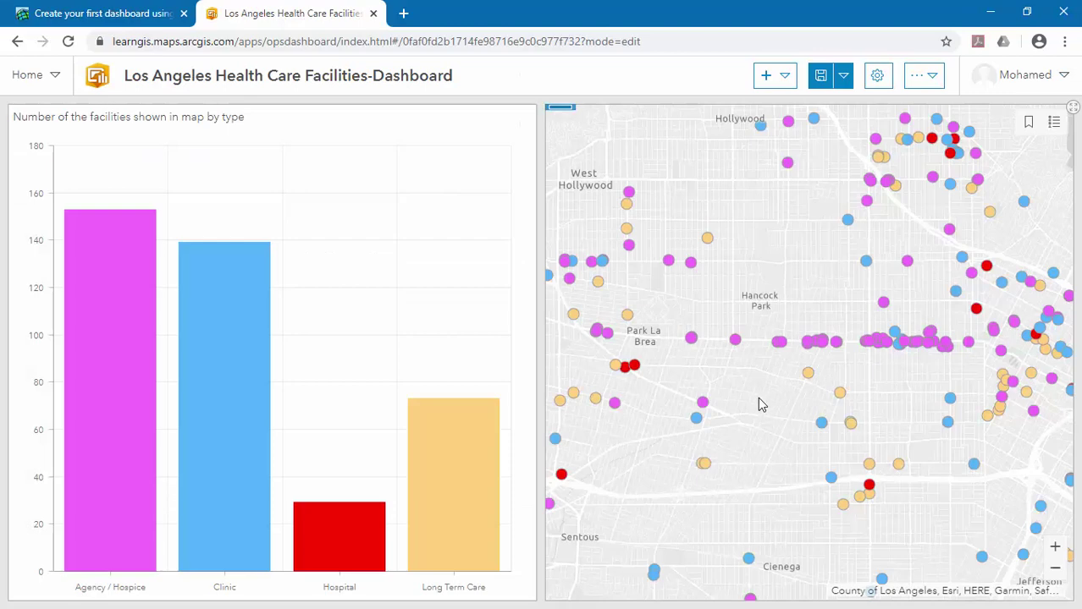
{"action": "scroll", "coordinate": [832, 317], "scroll_direction": "up", "scroll_amount": 2}
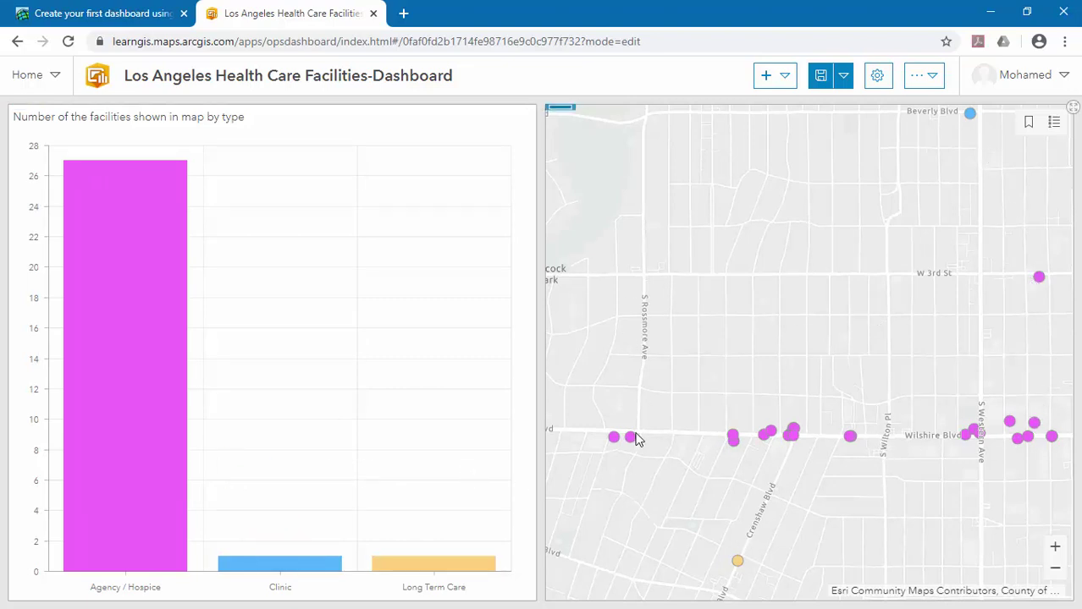
Zoom the map out to a city-wide view of Los Angeles.
{"action": "scroll", "coordinate": [711, 306], "scroll_direction": "down", "scroll_amount": 4}
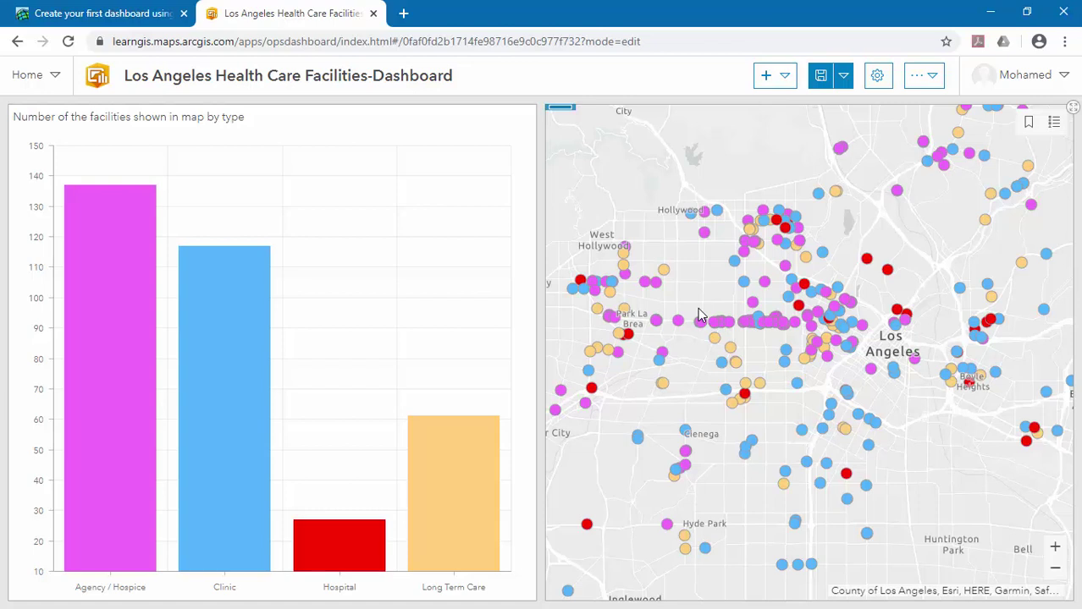
Add a List element on the Los Angeles Health Care Facilities layer, sorted by ALIAS ascending.
{"action": "left_click", "coordinate": [784, 88]}
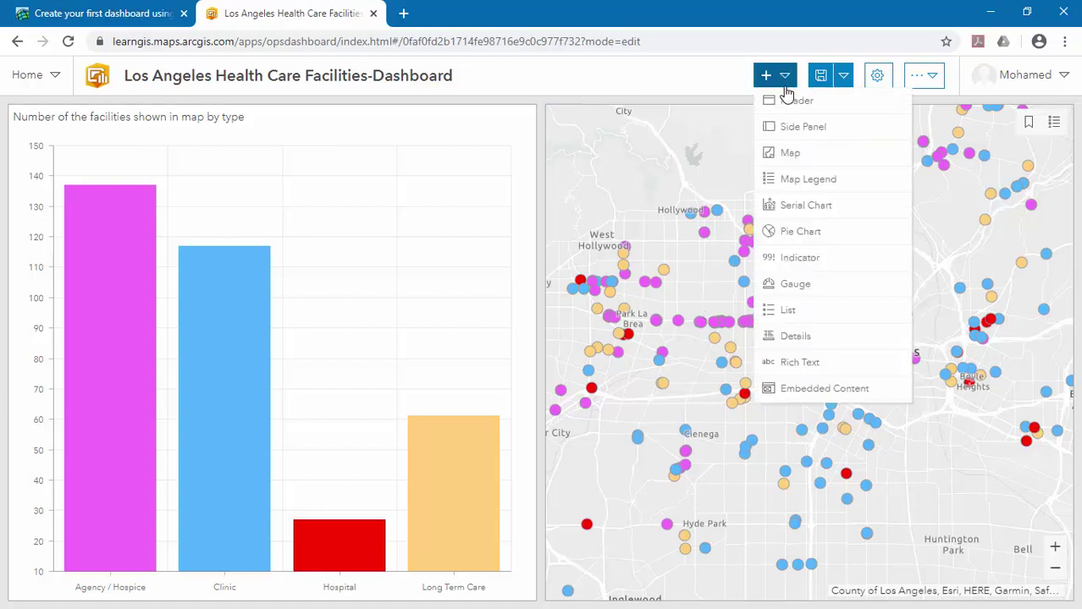
{"action": "left_click", "coordinate": [794, 311]}
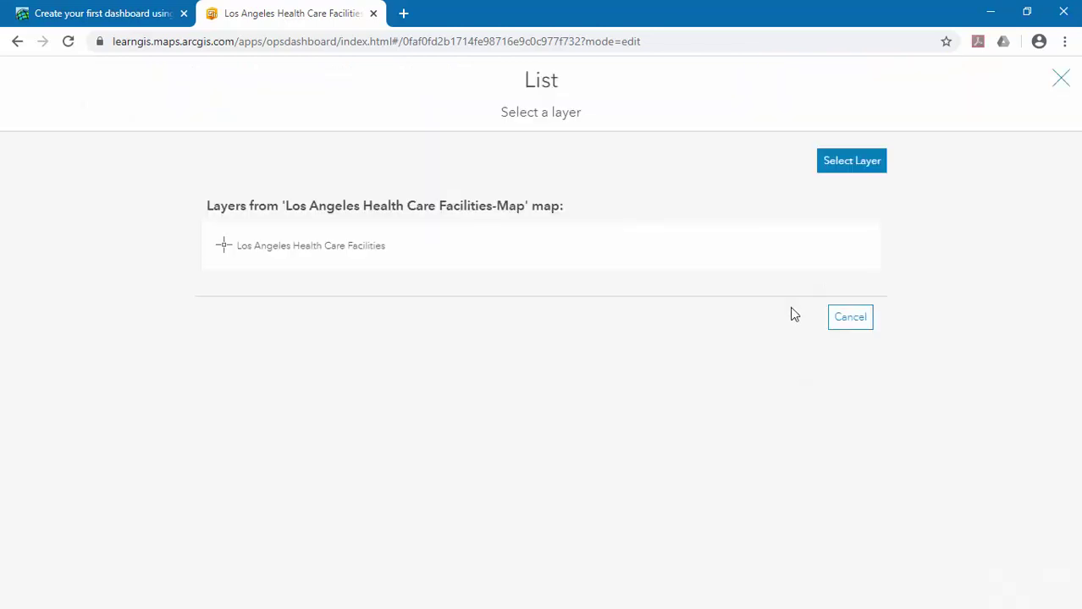
{"action": "left_click", "coordinate": [294, 253]}
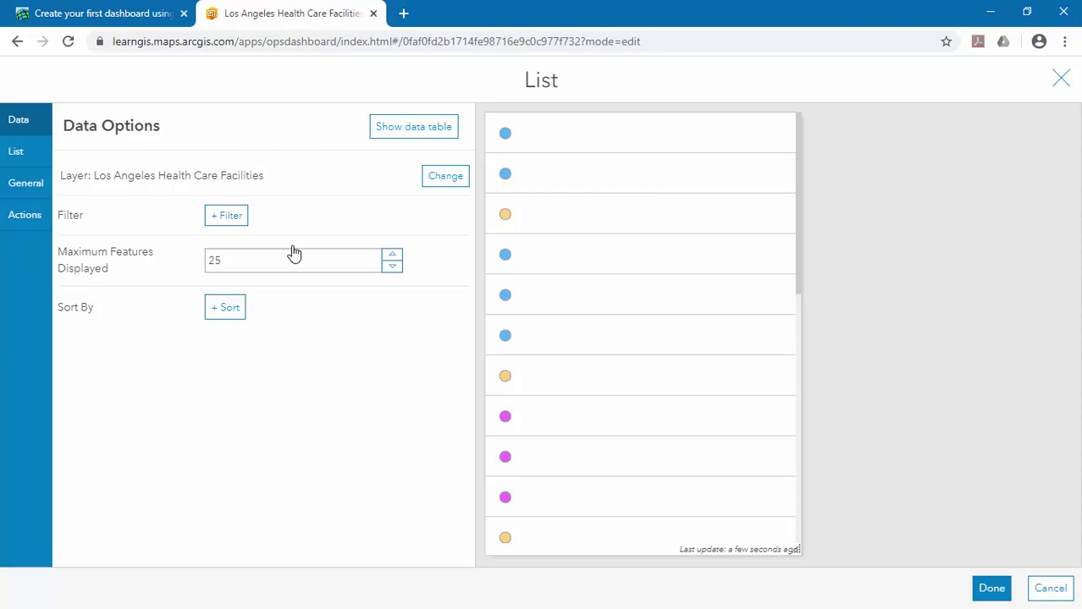
{"action": "left_click", "coordinate": [224, 311]}
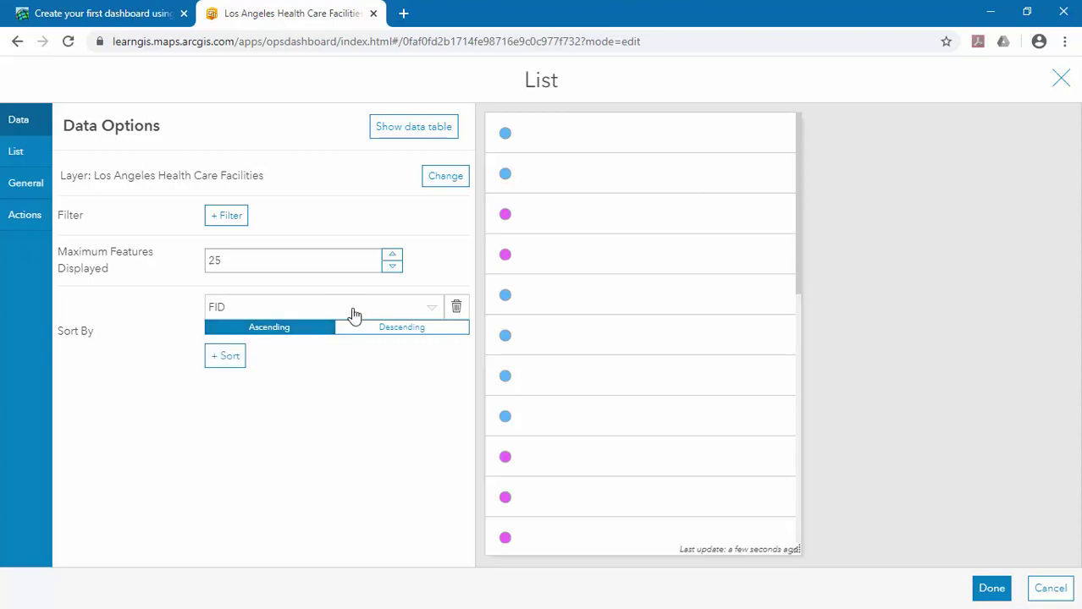
{"action": "left_click", "coordinate": [430, 308]}
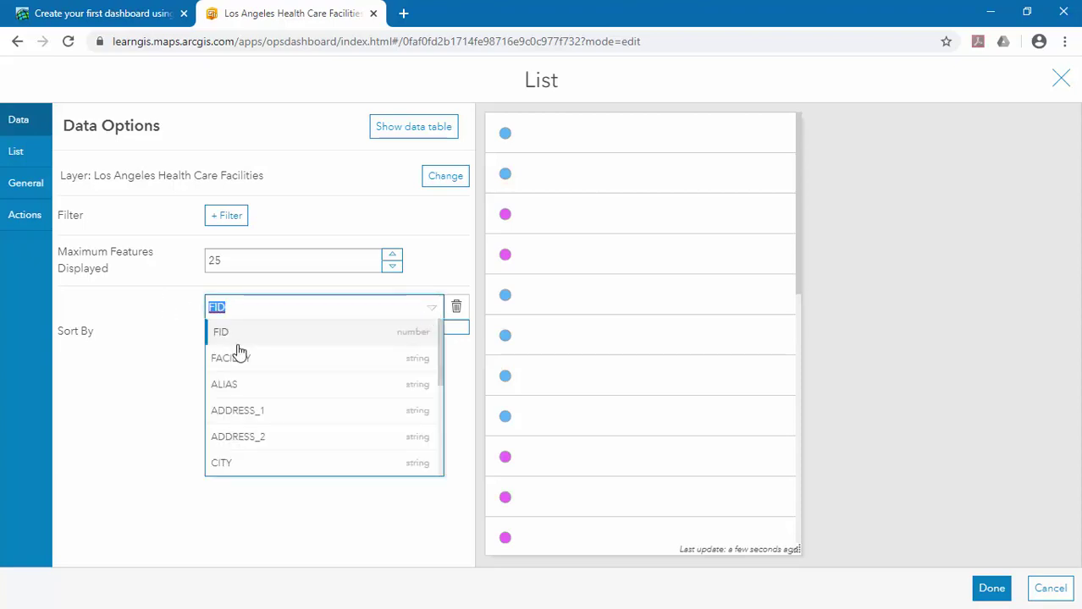
{"action": "left_click", "coordinate": [238, 385]}
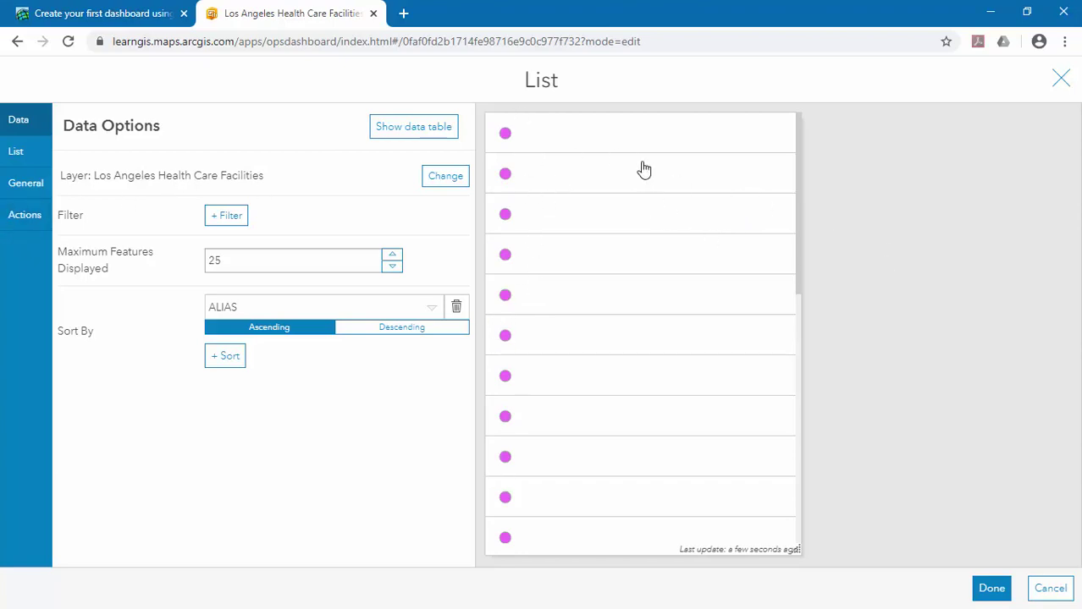
{"action": "left_click", "coordinate": [21, 160]}
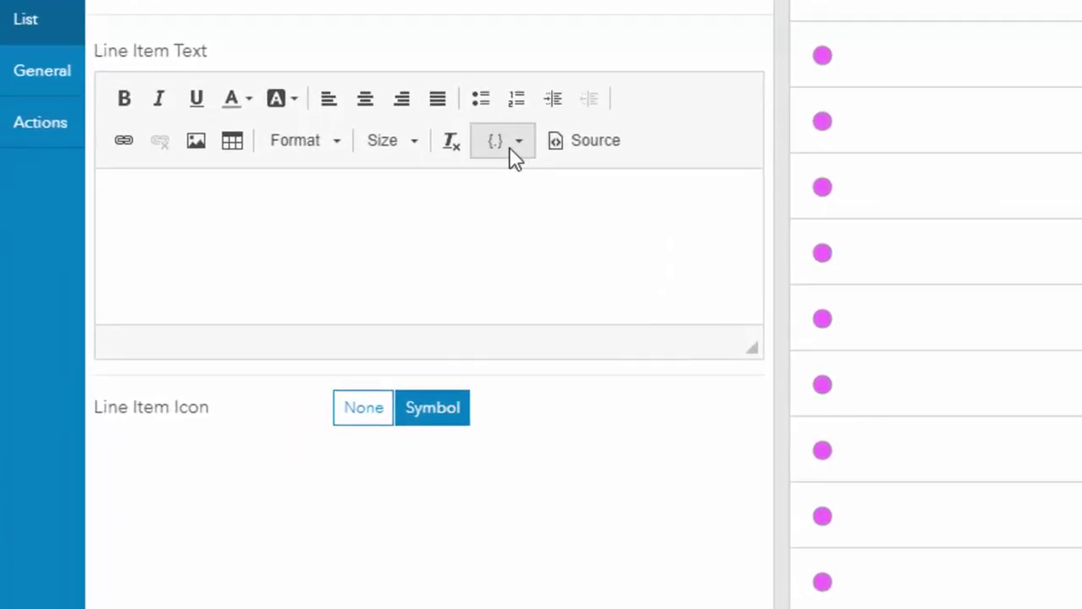
Set the Line Item Text to {ALIAS} with {CATEGORY} on the line below.
{"action": "left_click", "coordinate": [517, 158]}
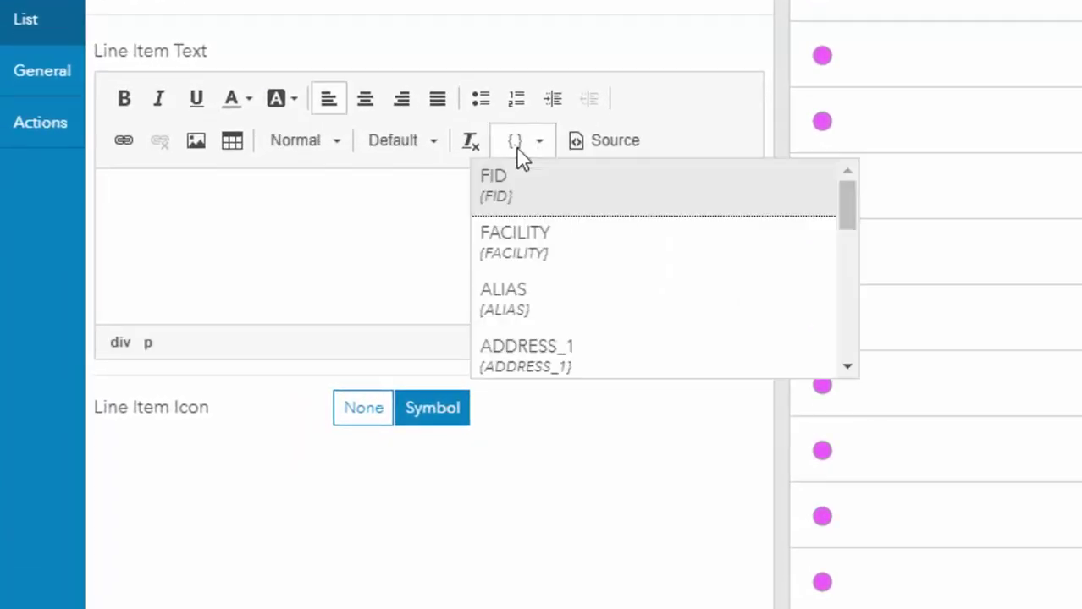
{"action": "left_click", "coordinate": [558, 313]}
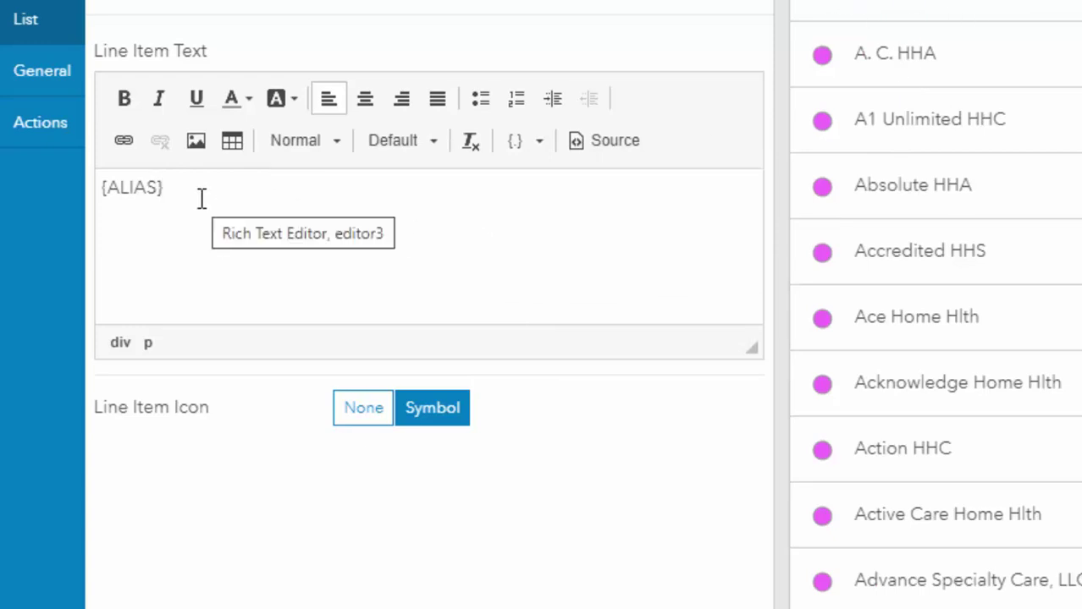
{"action": "key", "text": "Return"}
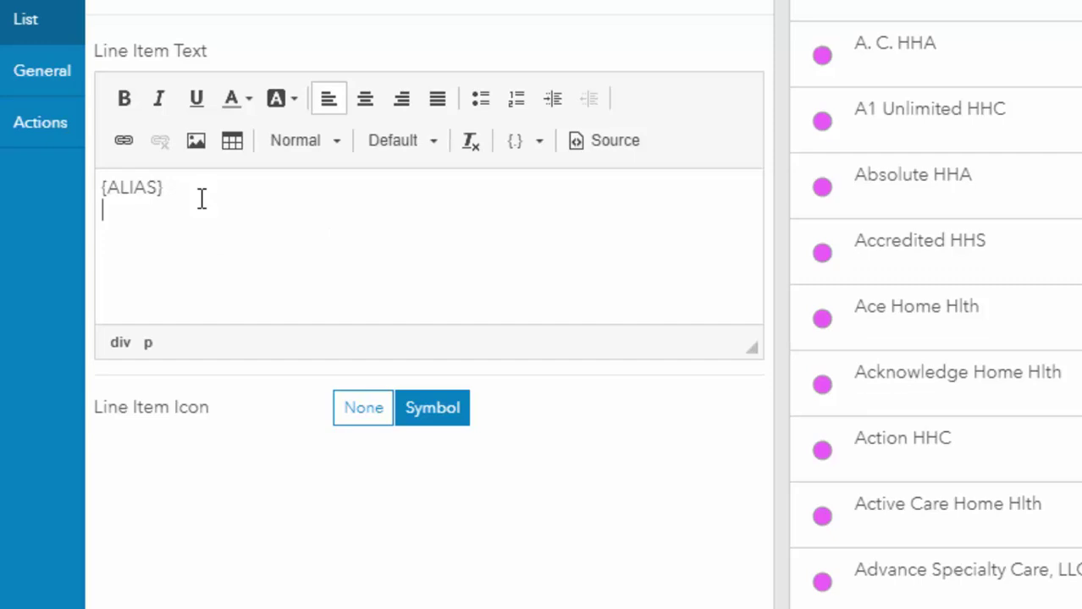
{"action": "left_click", "coordinate": [539, 146]}
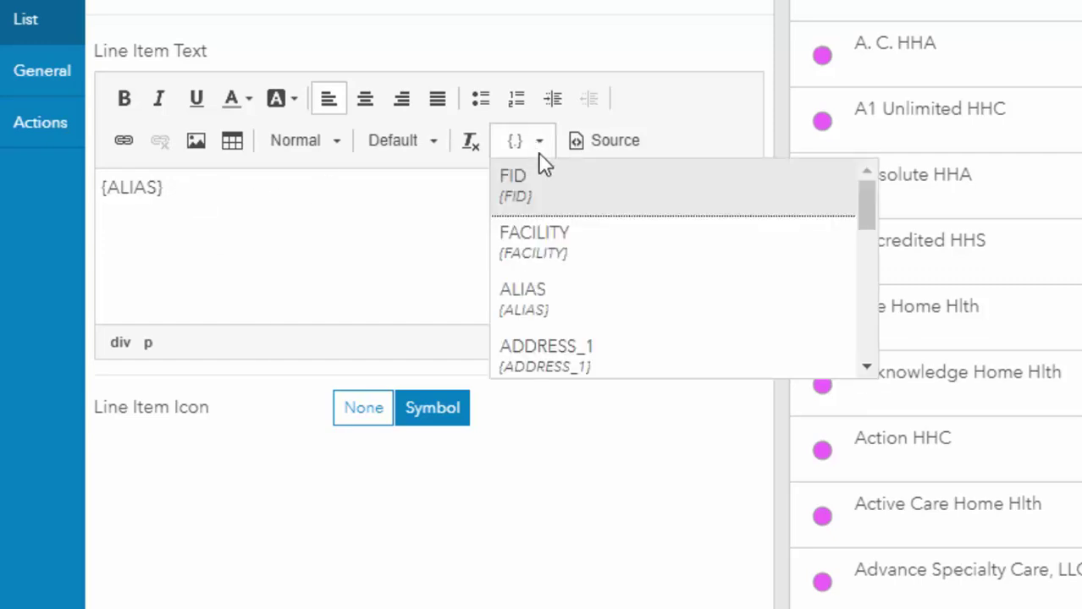
{"action": "left_click", "coordinate": [871, 370]}
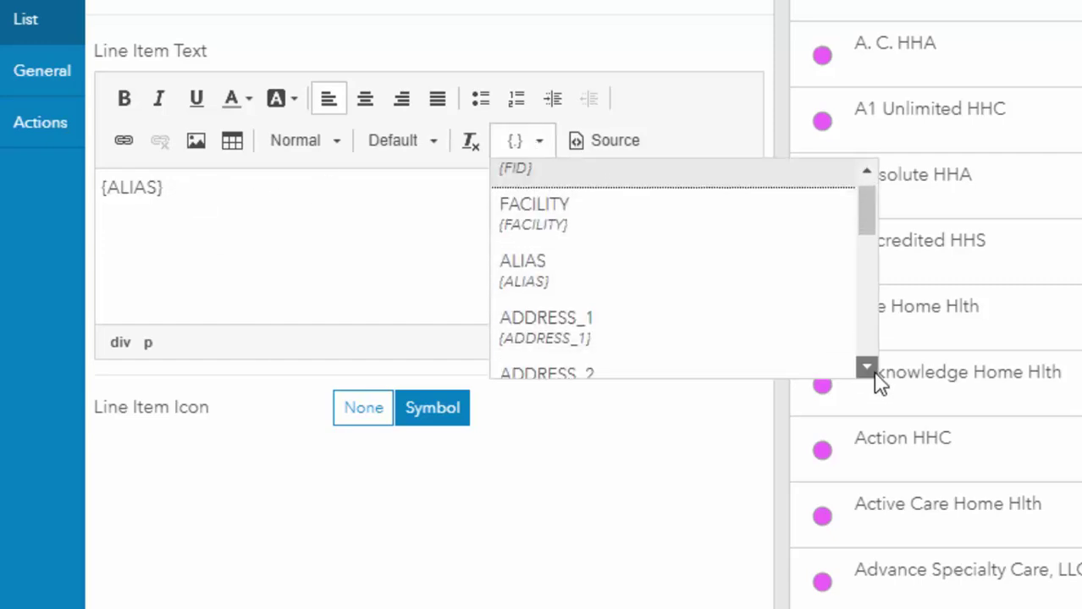
{"action": "left_click", "coordinate": [872, 370]}
{"action": "left_click", "coordinate": [871, 370]}
{"action": "left_click", "coordinate": [872, 370]}
{"action": "left_click", "coordinate": [871, 370]}
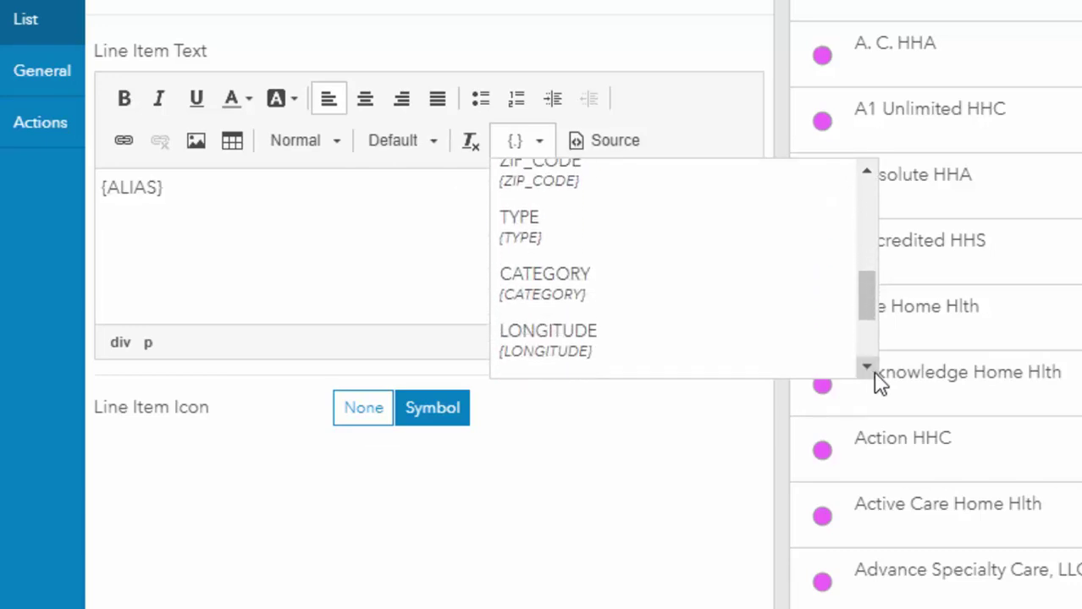
{"action": "left_click", "coordinate": [602, 292]}
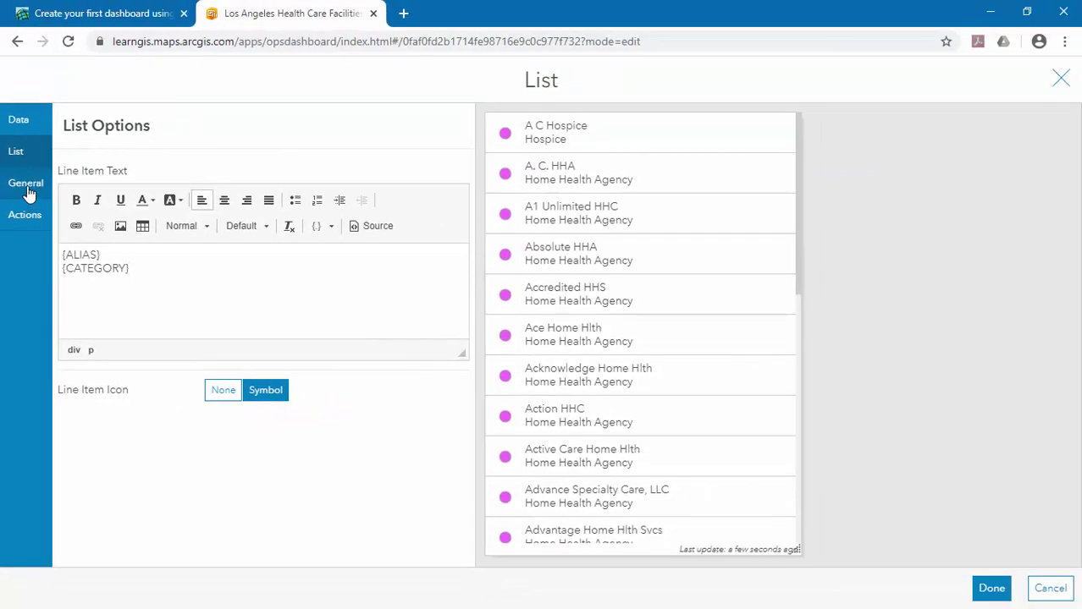
Switch off the Last Update Text toggle in the list's General settings.
{"action": "left_click", "coordinate": [26, 187]}
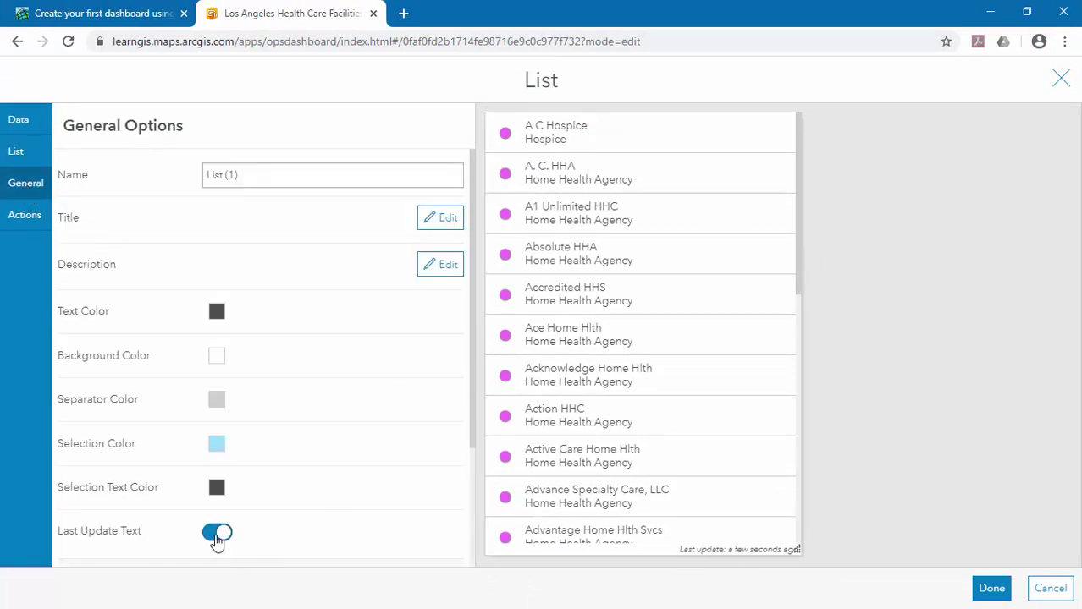
{"action": "left_click", "coordinate": [218, 535]}
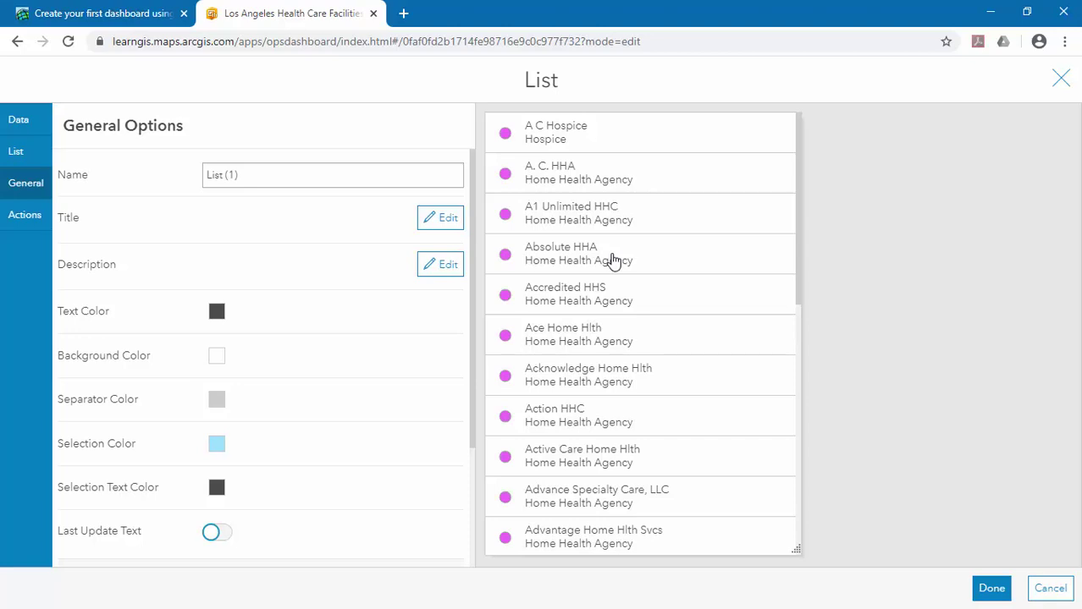
Add a selection-change Flash action targeting Map (1), then finish the list with Done.
{"action": "left_click", "coordinate": [26, 216]}
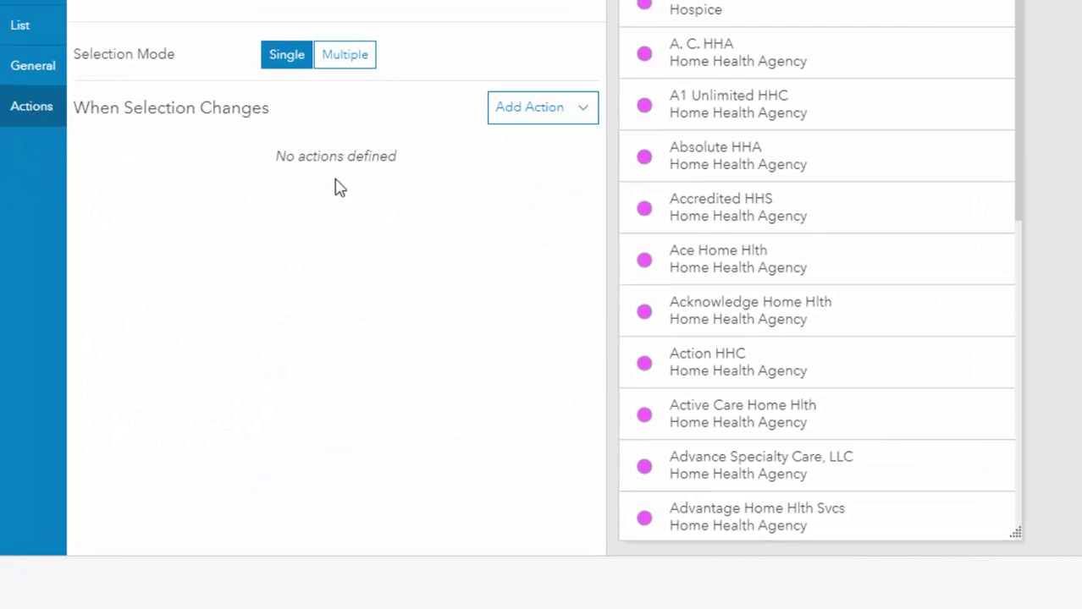
{"action": "left_click", "coordinate": [583, 126]}
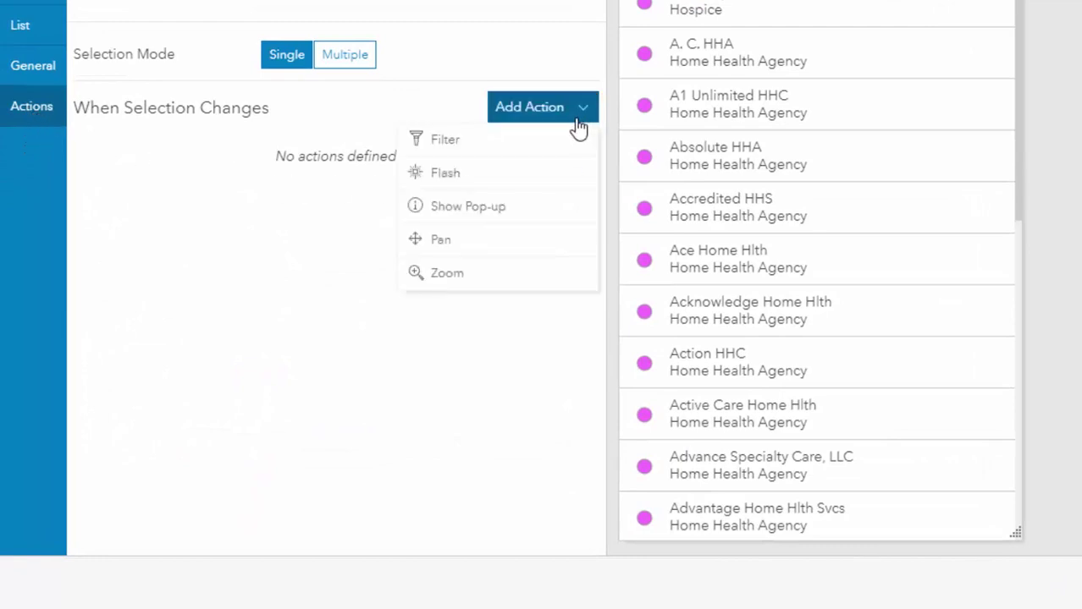
{"action": "left_click", "coordinate": [490, 178]}
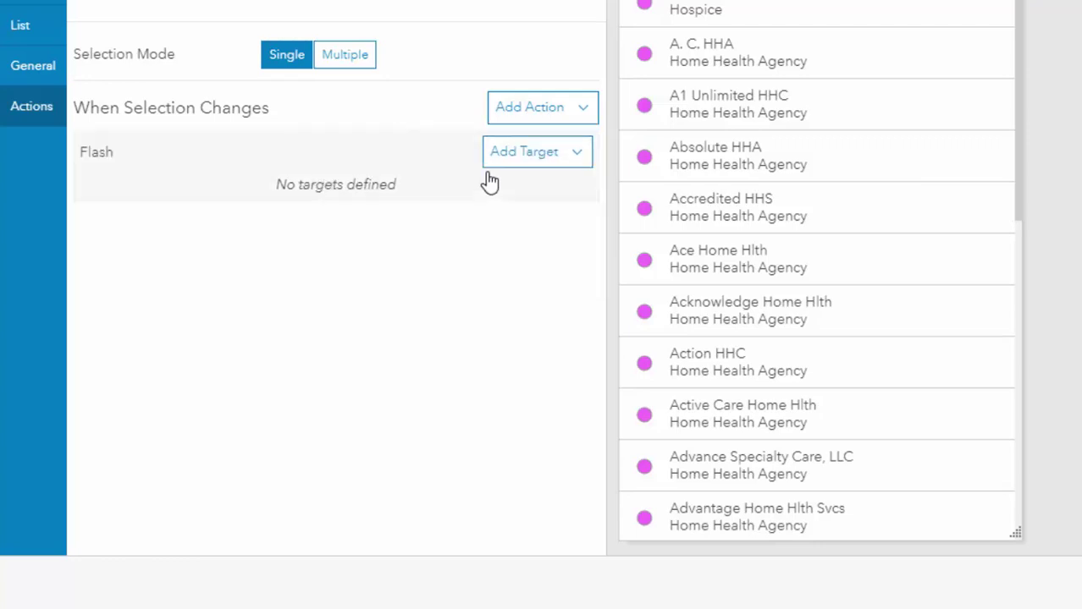
{"action": "left_click", "coordinate": [576, 168]}
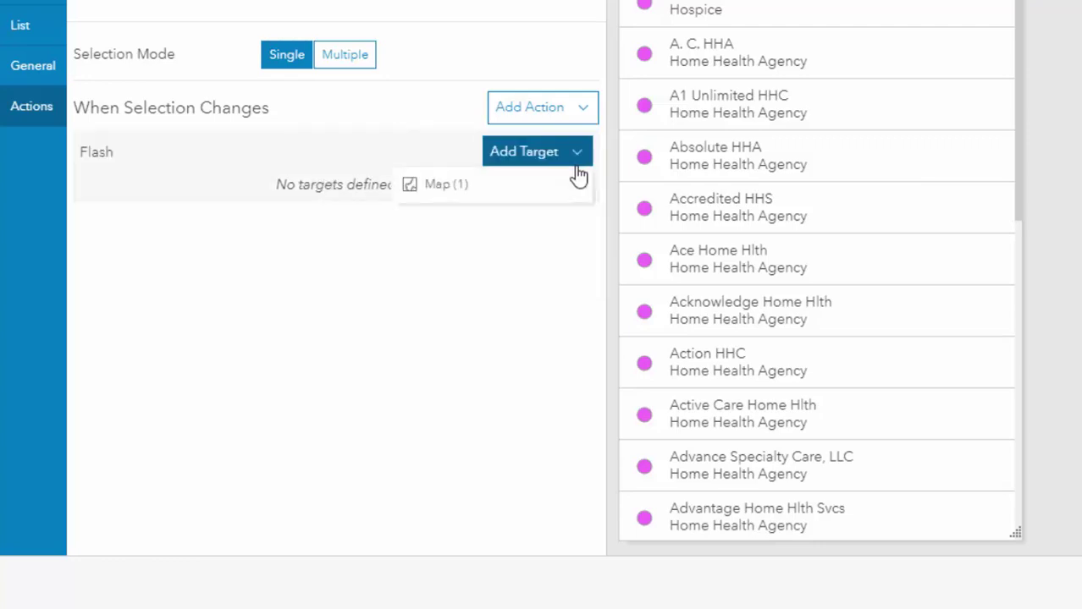
{"action": "left_click", "coordinate": [455, 186]}
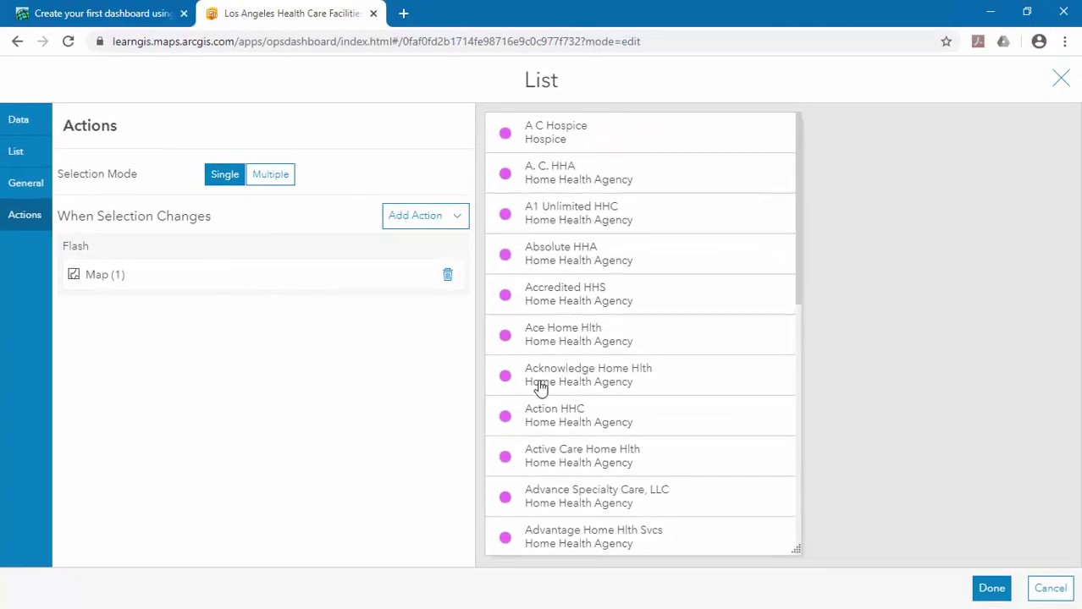
{"action": "left_click", "coordinate": [992, 589]}
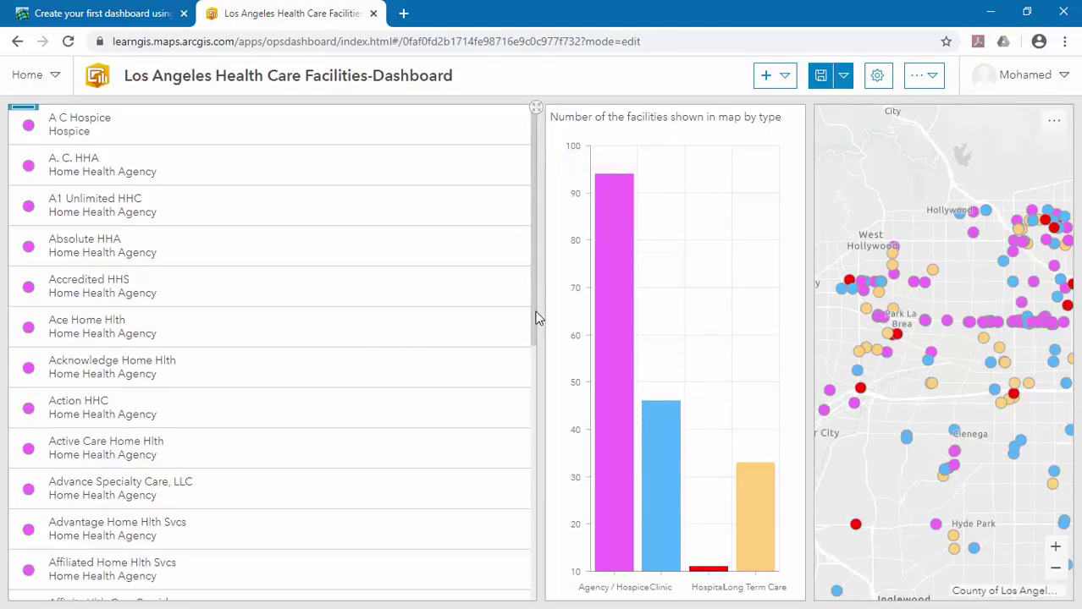
Select Absolute HHA, Ace Home Hlth and Acknowledge Home Hlth in the list to flash them on the map.
{"action": "left_click_drag", "start_coordinate": [531, 315], "coordinate": [539, 264]}
{"action": "left_click", "coordinate": [145, 249]}
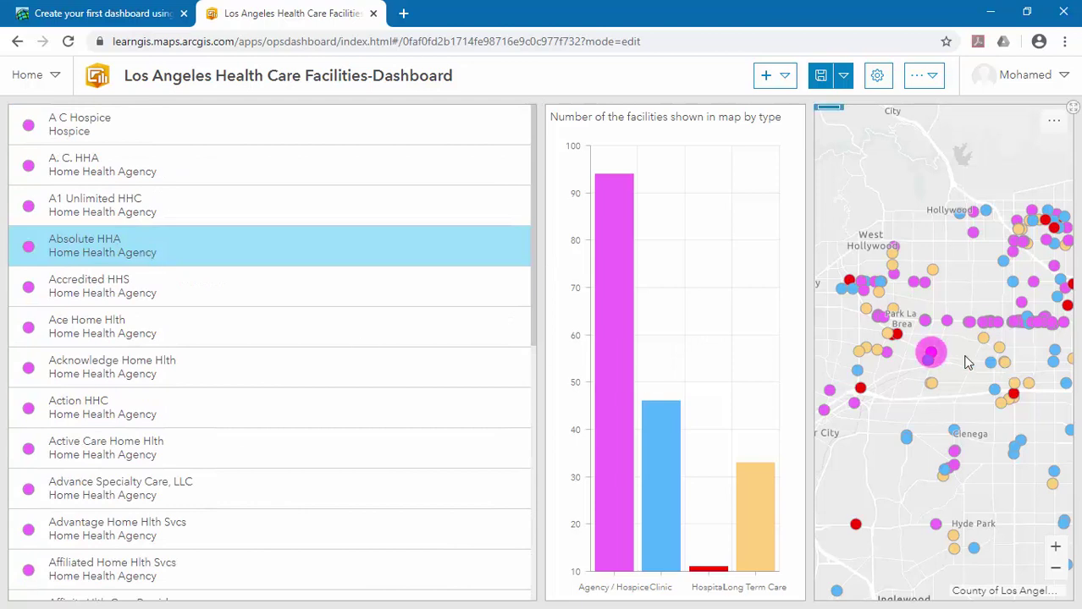
{"action": "left_click", "coordinate": [72, 334]}
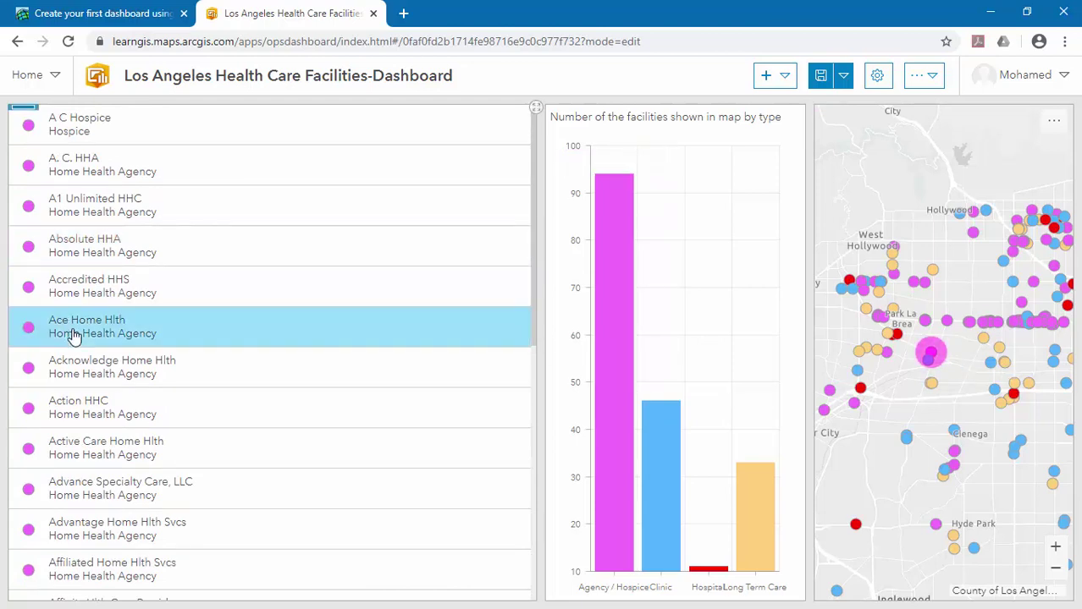
{"action": "left_click", "coordinate": [78, 376]}
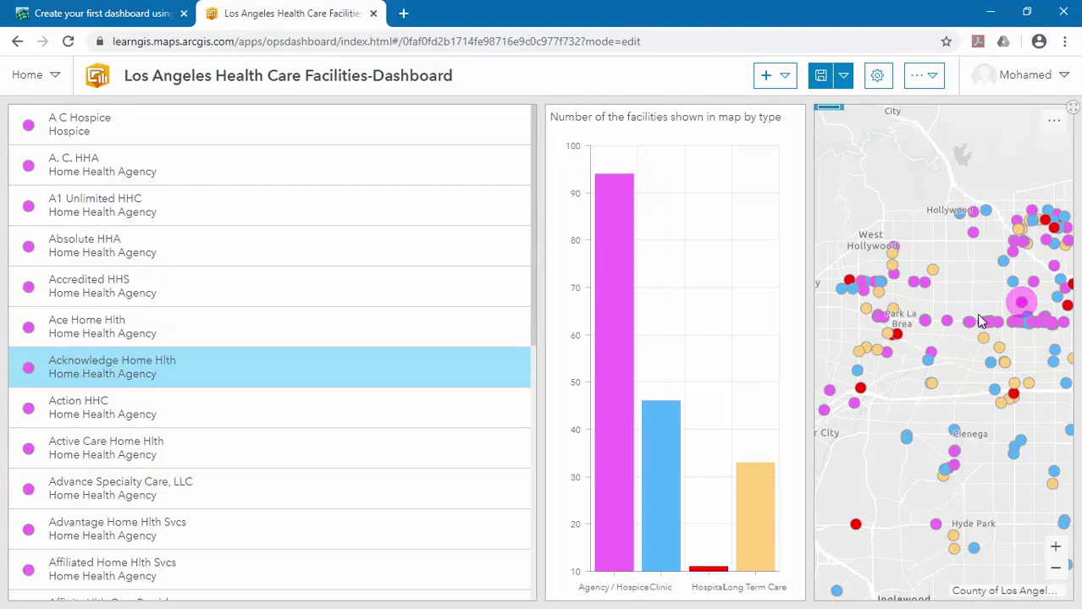
Zoom the map to Miracle Mile near Wilshire Blvd so the chart shows only Agency / Hospice.
{"action": "scroll", "coordinate": [975, 317], "scroll_direction": "up", "scroll_amount": 3}
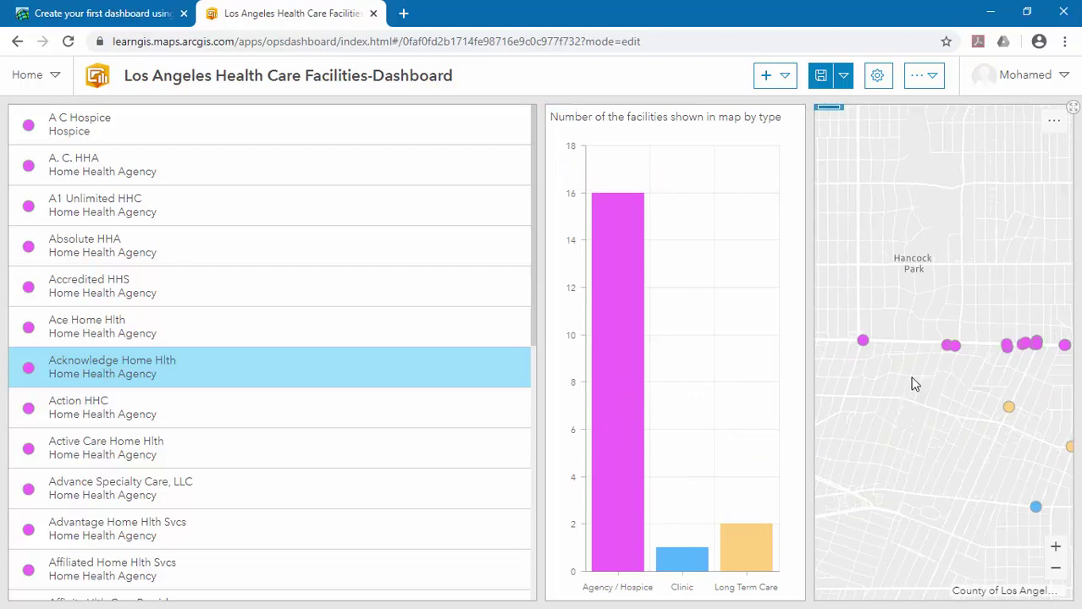
{"action": "scroll", "coordinate": [918, 356], "scroll_direction": "up", "scroll_amount": 3}
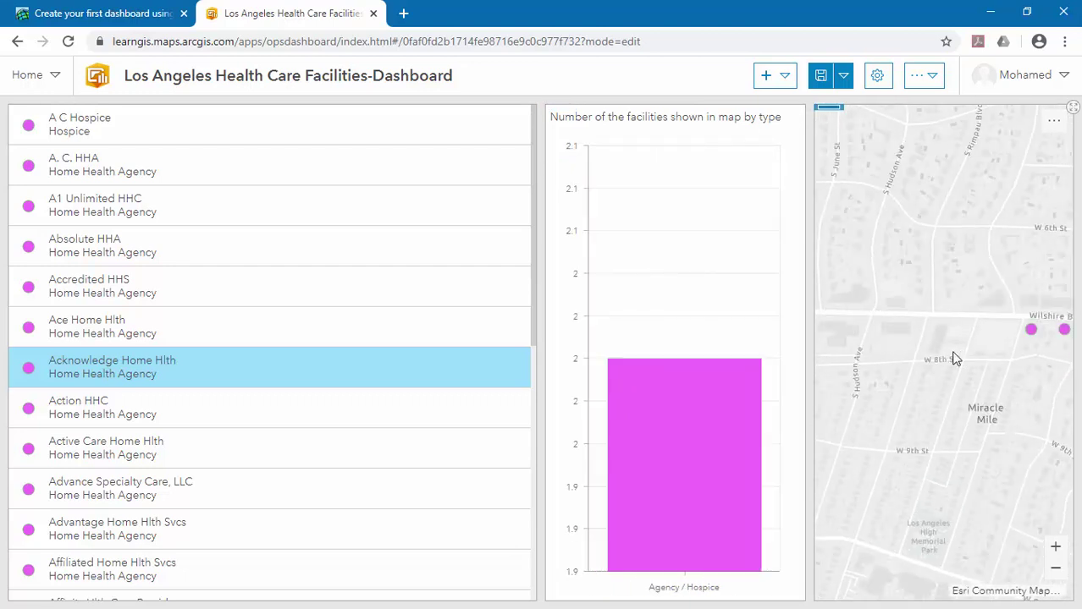
{"action": "left_click_drag", "start_coordinate": [953, 355], "coordinate": [918, 366]}
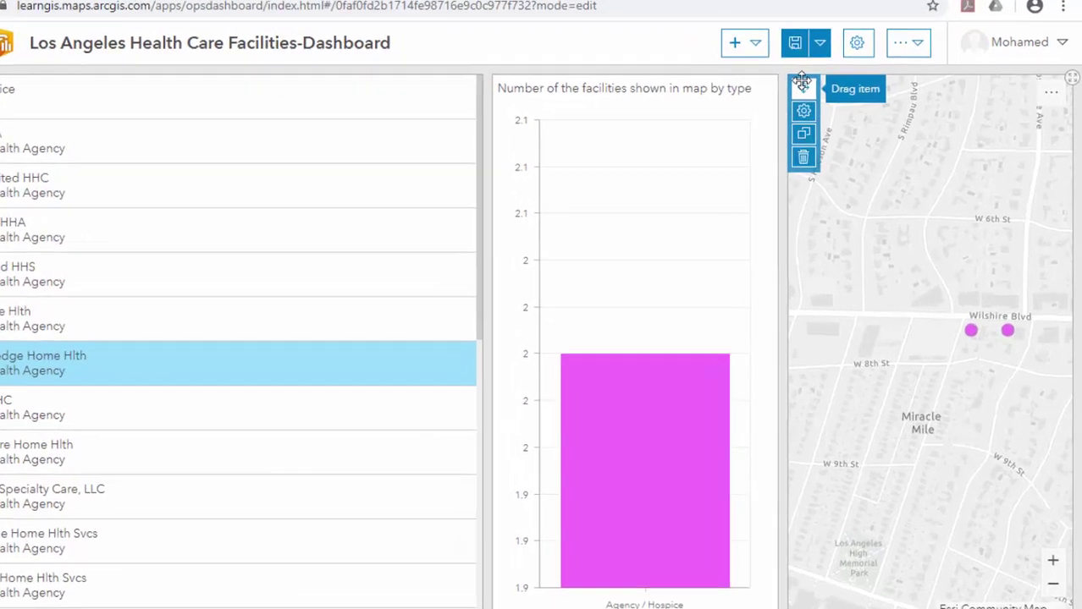
Add List (1) as a target of the map's extent-change action and close the map settings.
{"action": "left_click", "coordinate": [803, 111]}
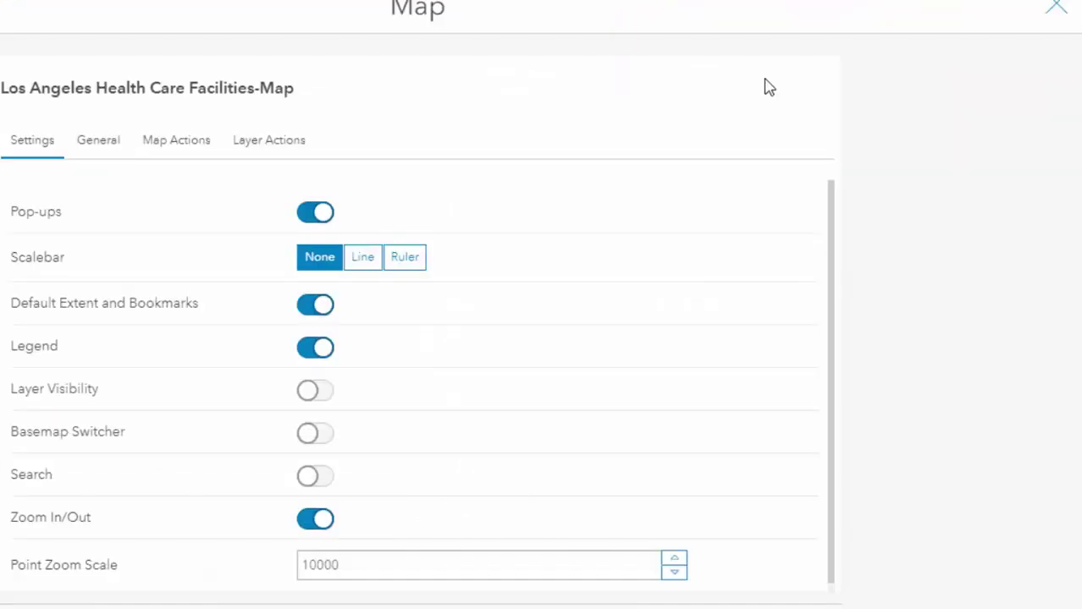
{"action": "left_click", "coordinate": [173, 149]}
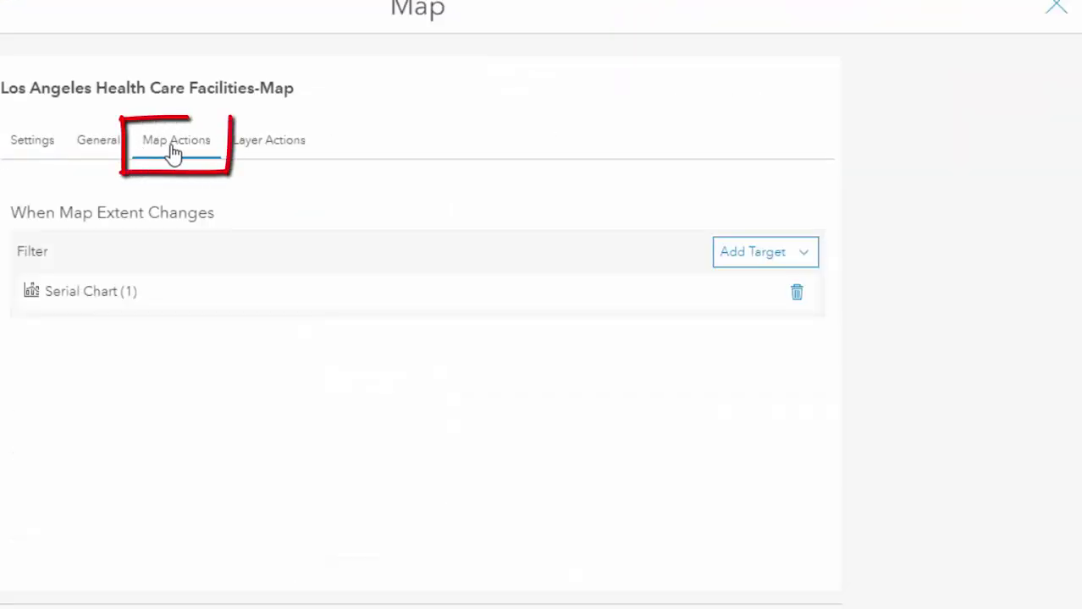
{"action": "left_click", "coordinate": [810, 256]}
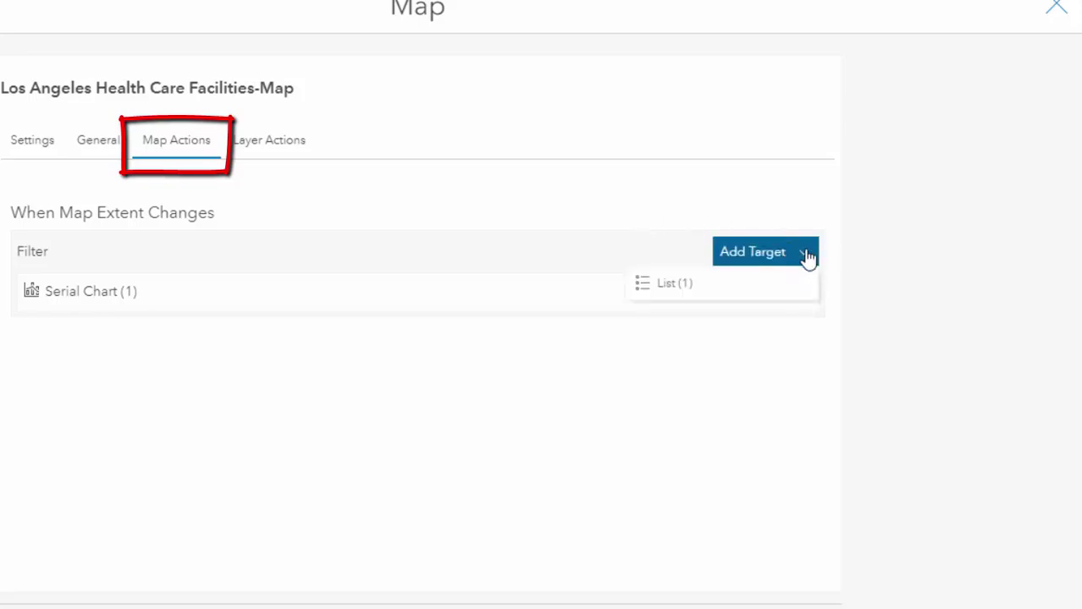
{"action": "left_click", "coordinate": [648, 288]}
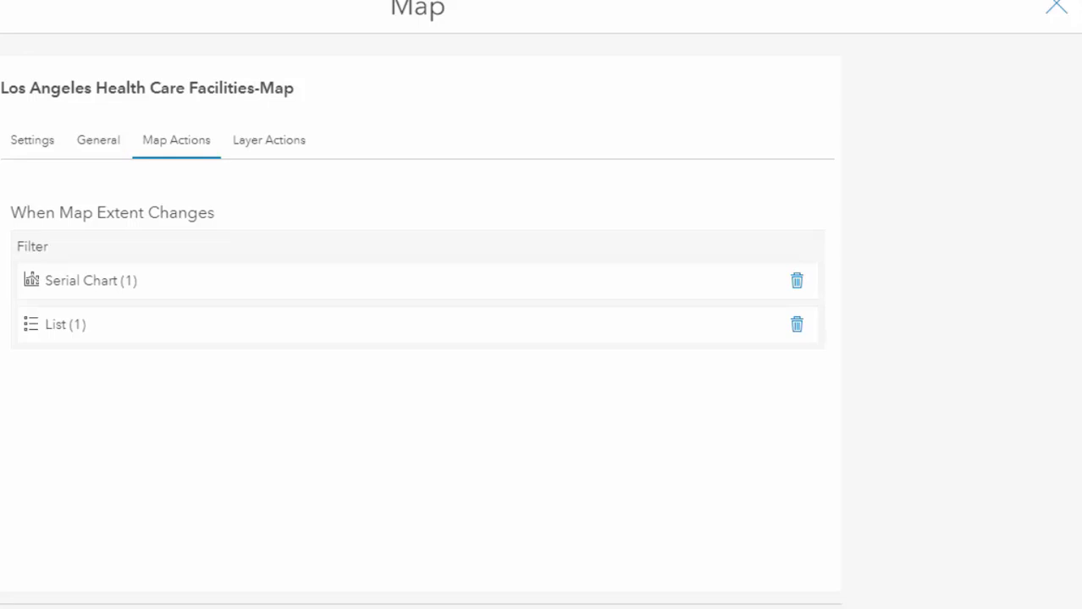
{"action": "left_click", "coordinate": [787, 587]}
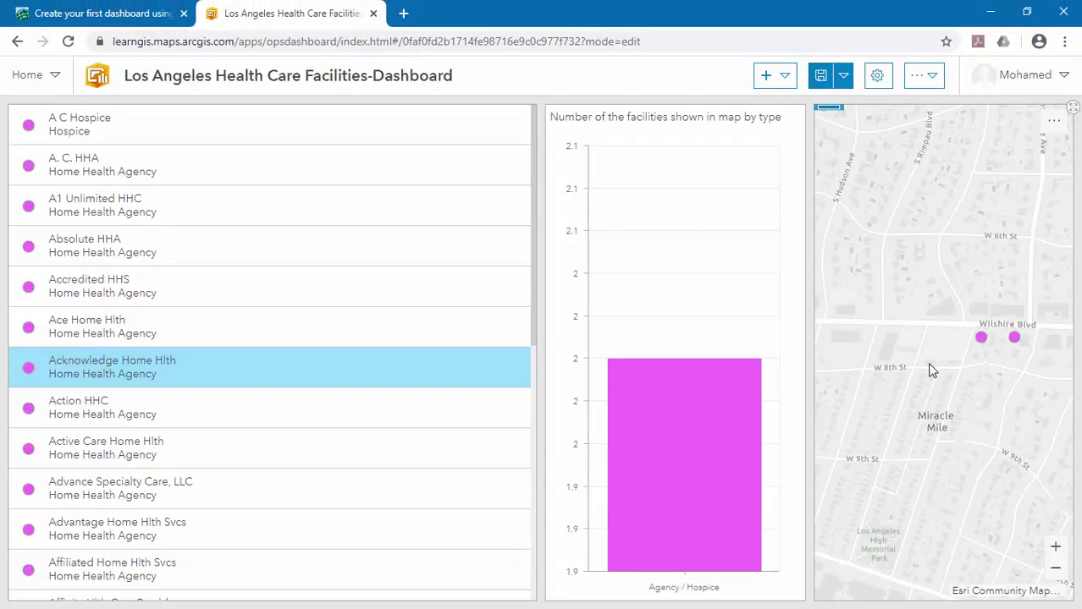
Highlight Pacific Hospice and Supportive Home Hlth from the list on the map.
{"action": "scroll", "coordinate": [928, 362], "scroll_direction": "down", "scroll_amount": 1}
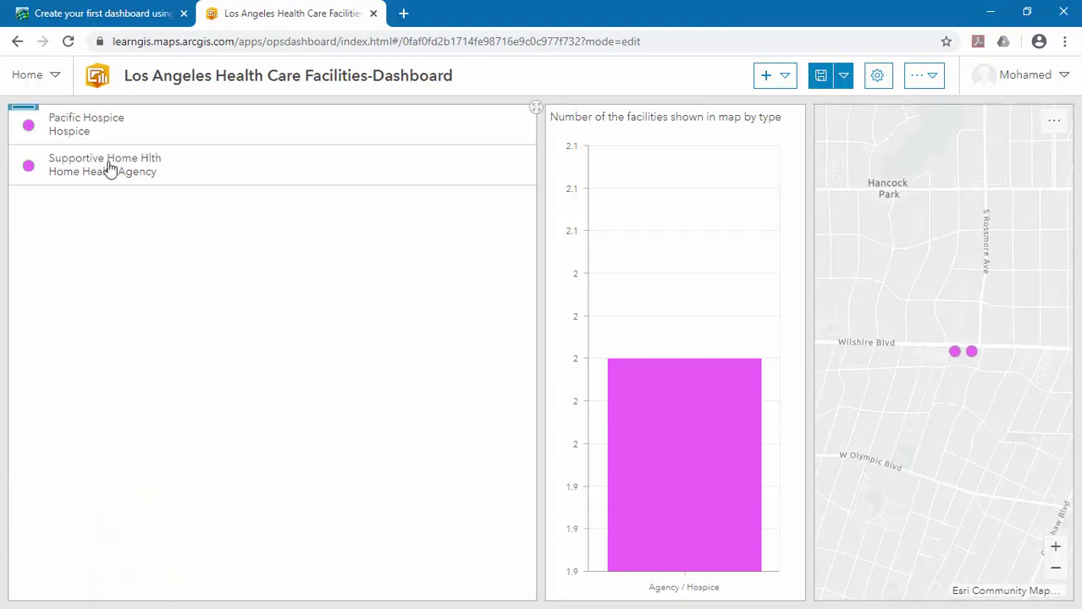
{"action": "left_click", "coordinate": [69, 127]}
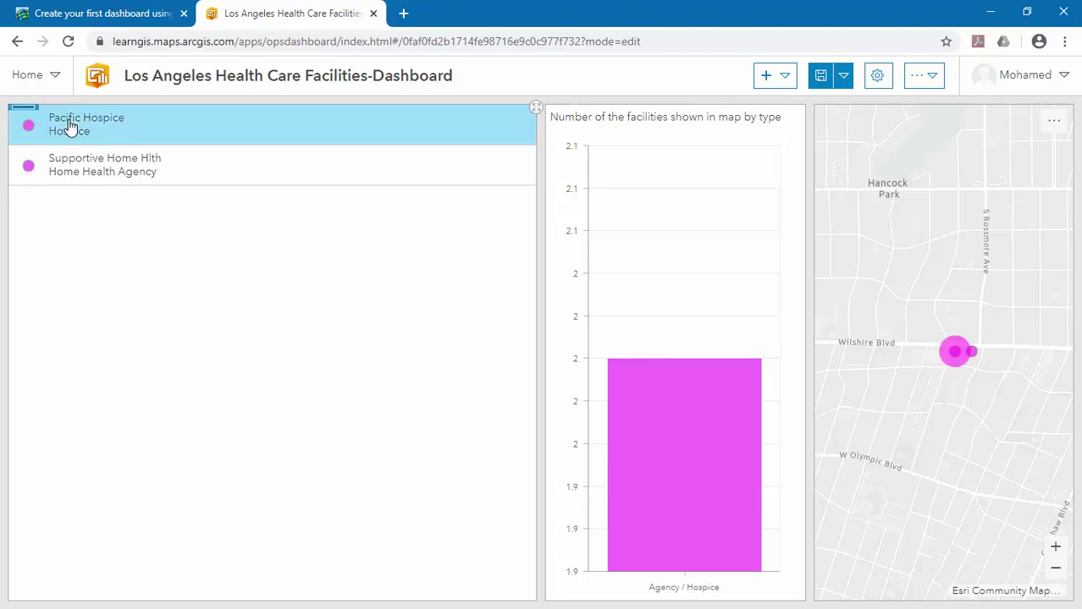
{"action": "left_click", "coordinate": [105, 164]}
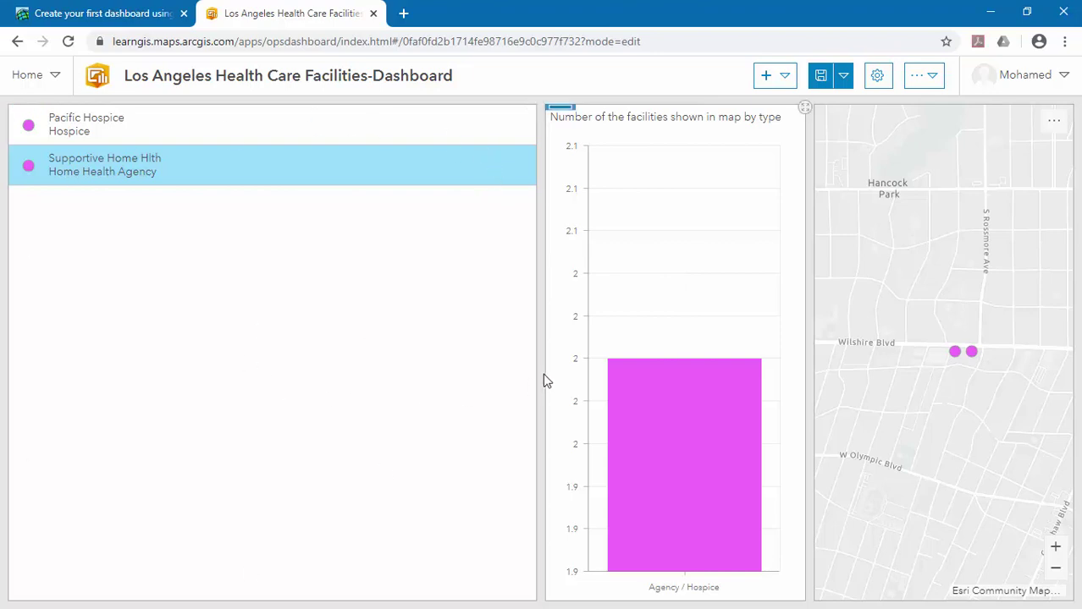
Zoom the map out until the chart counts all four types, about 113 Agency / Hospice and 69 Clinic.
{"action": "mouse_move", "coordinate": [644, 393]}
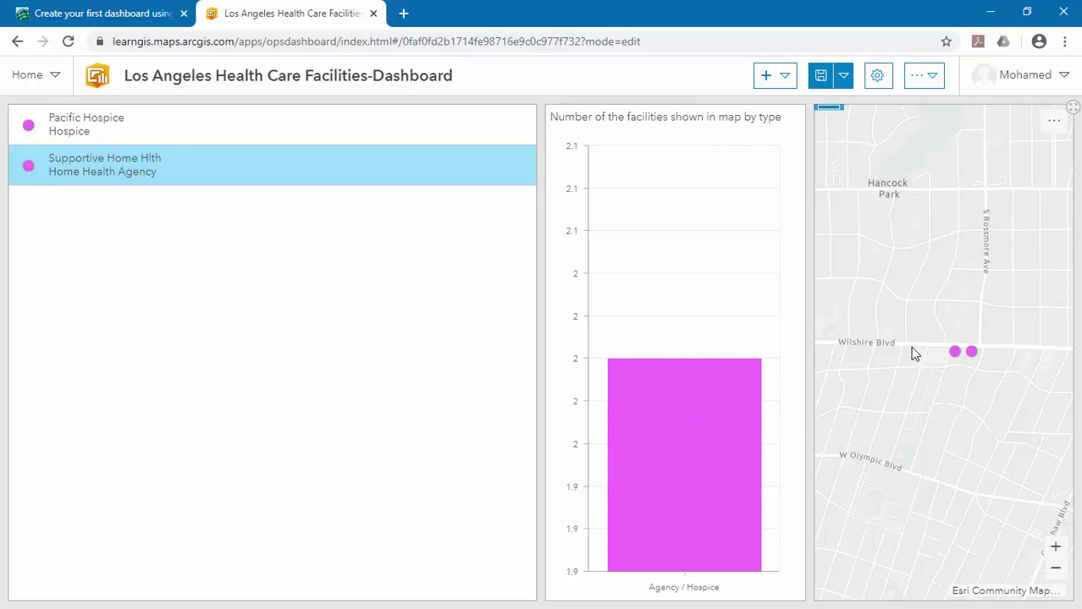
{"action": "scroll", "coordinate": [912, 364], "scroll_direction": "down", "scroll_amount": 1}
{"action": "scroll", "coordinate": [912, 370], "scroll_direction": "down", "scroll_amount": 2}
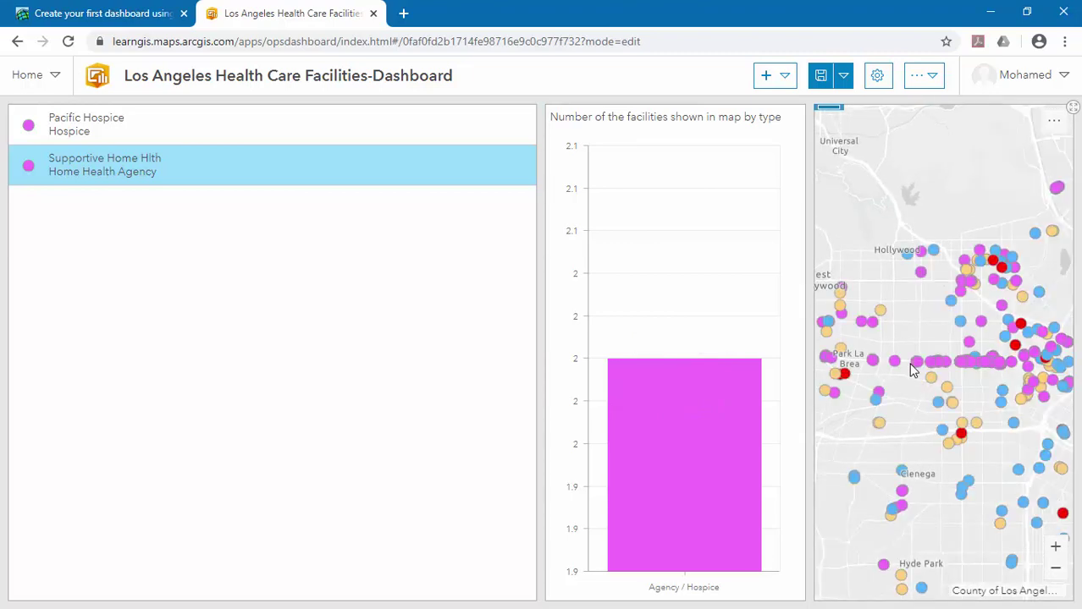
{"action": "mouse_move", "coordinate": [25, 113]}
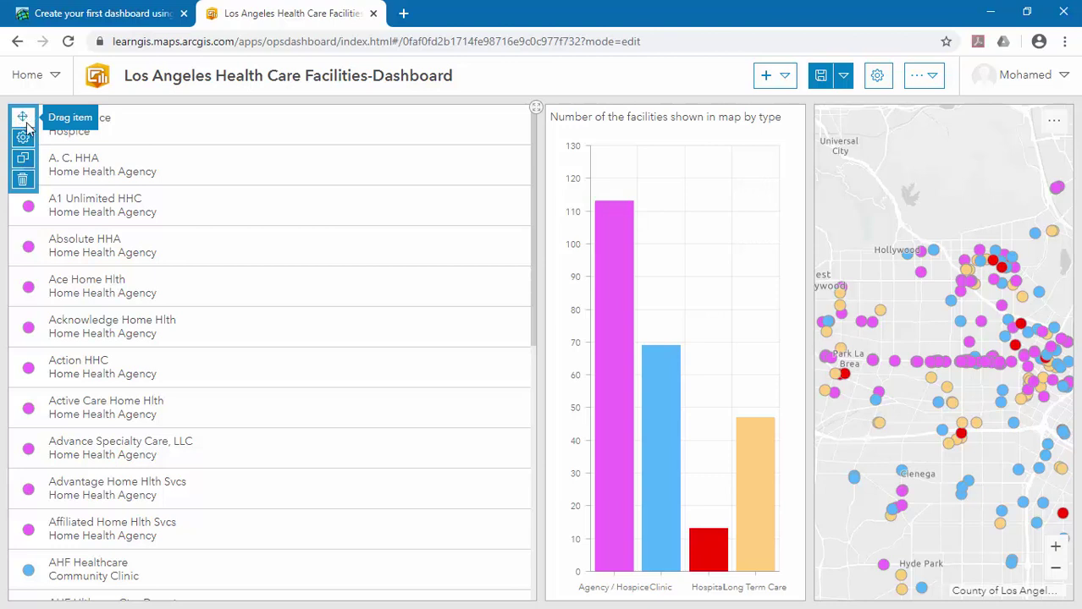
Move the facility list beneath the chart, widen the map, and zoom into East Los Angeles.
{"action": "mouse_move", "coordinate": [22, 118]}
{"action": "left_mouse_down"}
{"action": "mouse_move", "coordinate": [87, 172]}
{"action": "mouse_move", "coordinate": [465, 338]}
{"action": "mouse_move", "coordinate": [601, 425]}
{"action": "mouse_move", "coordinate": [646, 428]}
{"action": "mouse_move", "coordinate": [695, 506]}
{"action": "mouse_move", "coordinate": [688, 579]}
{"action": "mouse_move", "coordinate": [690, 505]}
{"action": "mouse_move", "coordinate": [751, 450]}
{"action": "mouse_move", "coordinate": [719, 492]}
{"action": "mouse_move", "coordinate": [615, 557]}
{"action": "mouse_move", "coordinate": [664, 572]}
{"action": "left_mouse_up"}
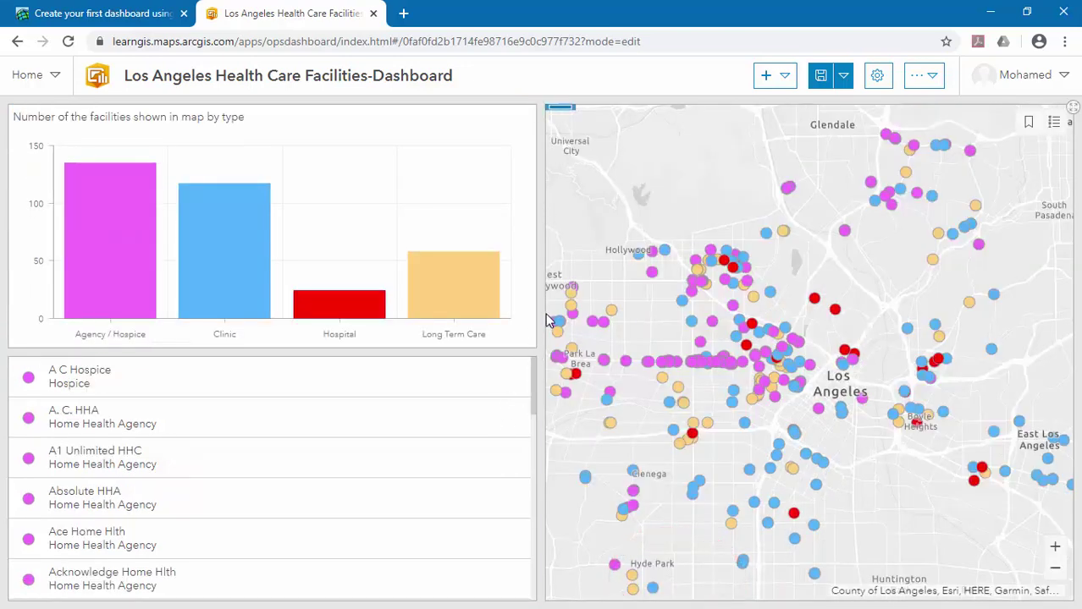
{"action": "left_click_drag", "start_coordinate": [541, 319], "coordinate": [313, 341]}
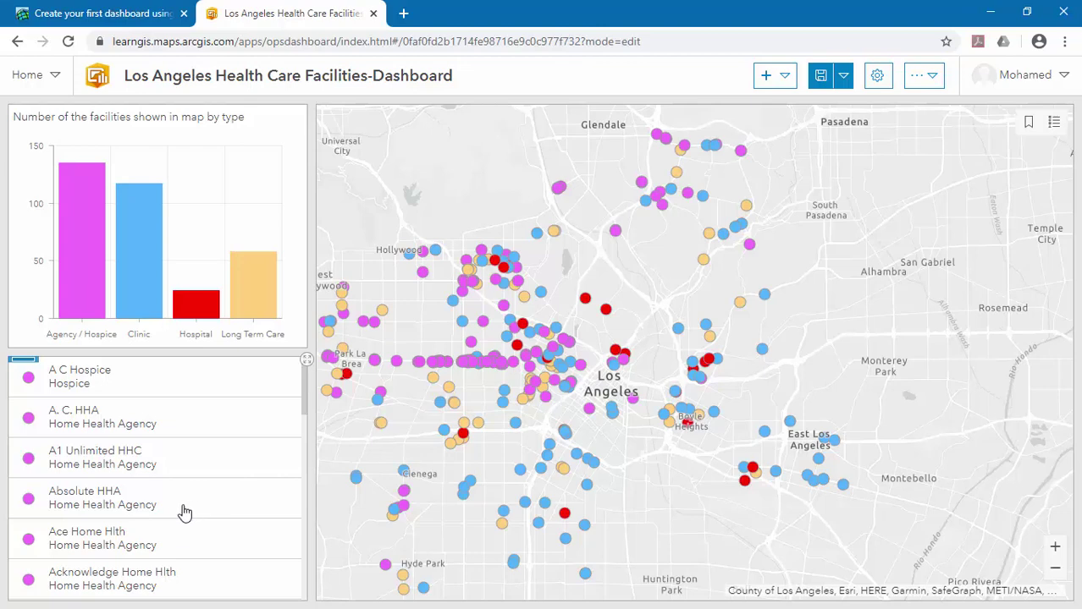
{"action": "scroll", "coordinate": [818, 441], "scroll_direction": "up", "scroll_amount": 1}
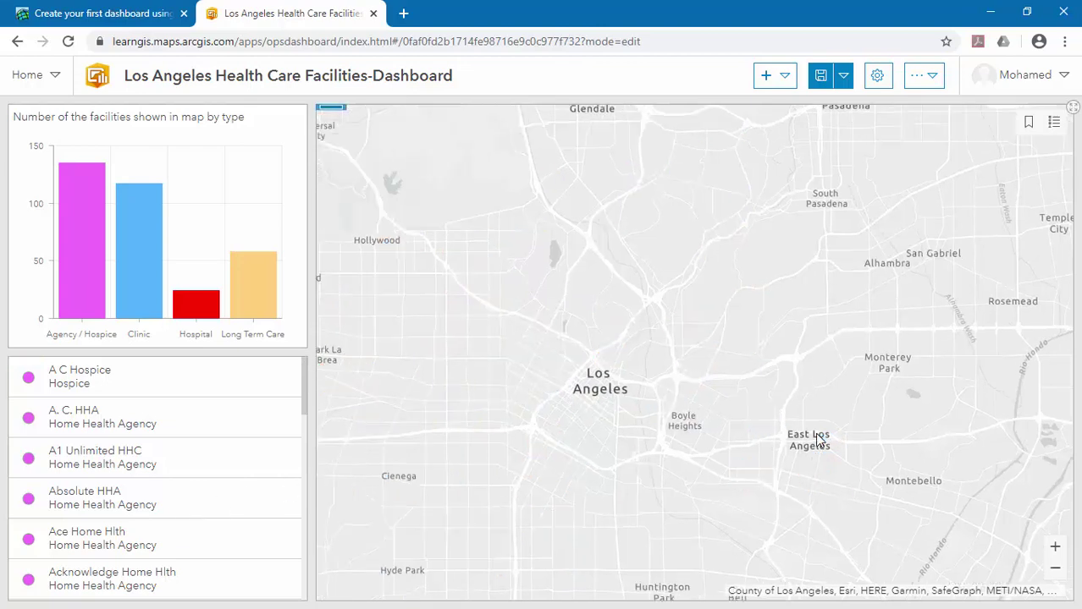
{"action": "scroll", "coordinate": [819, 441], "scroll_direction": "up", "scroll_amount": 2}
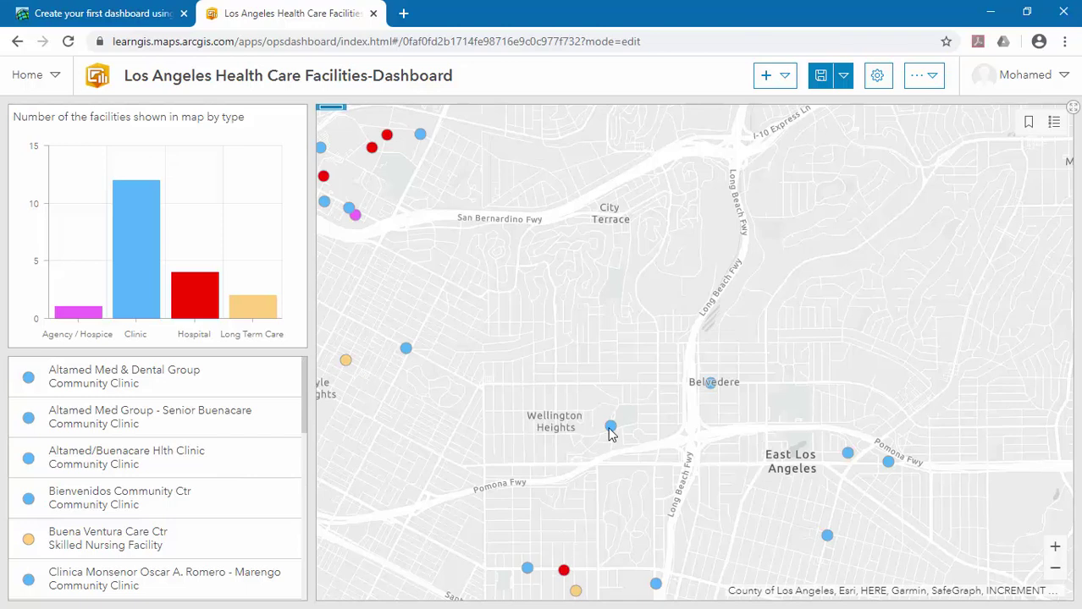
View the Queenscare Family Clinics details, locate two listed clinics on the map, then open the add-element menu.
{"action": "left_click", "coordinate": [610, 427]}
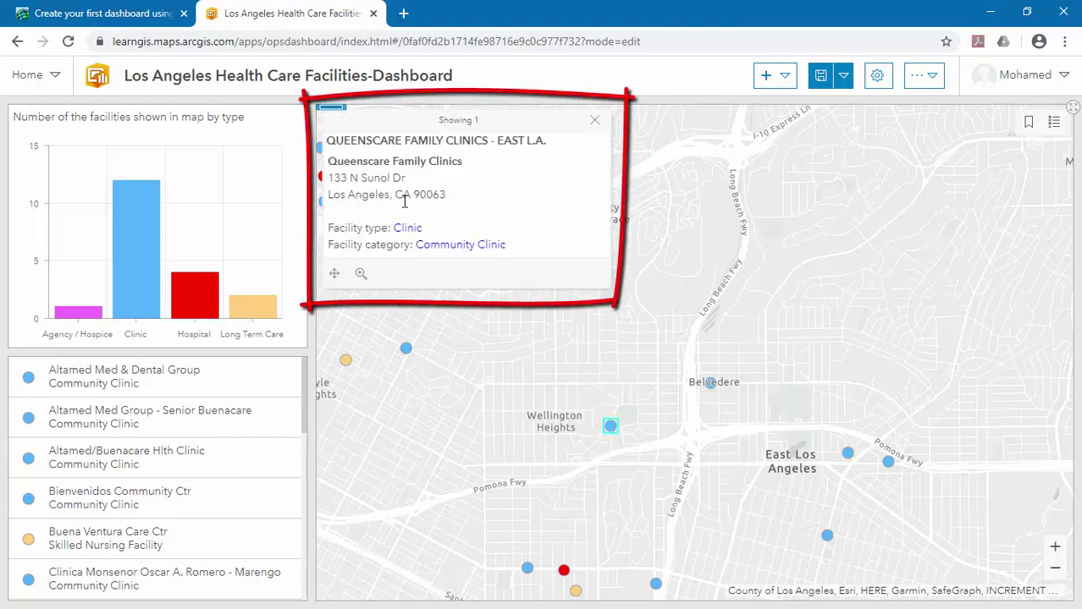
{"action": "left_click", "coordinate": [594, 120]}
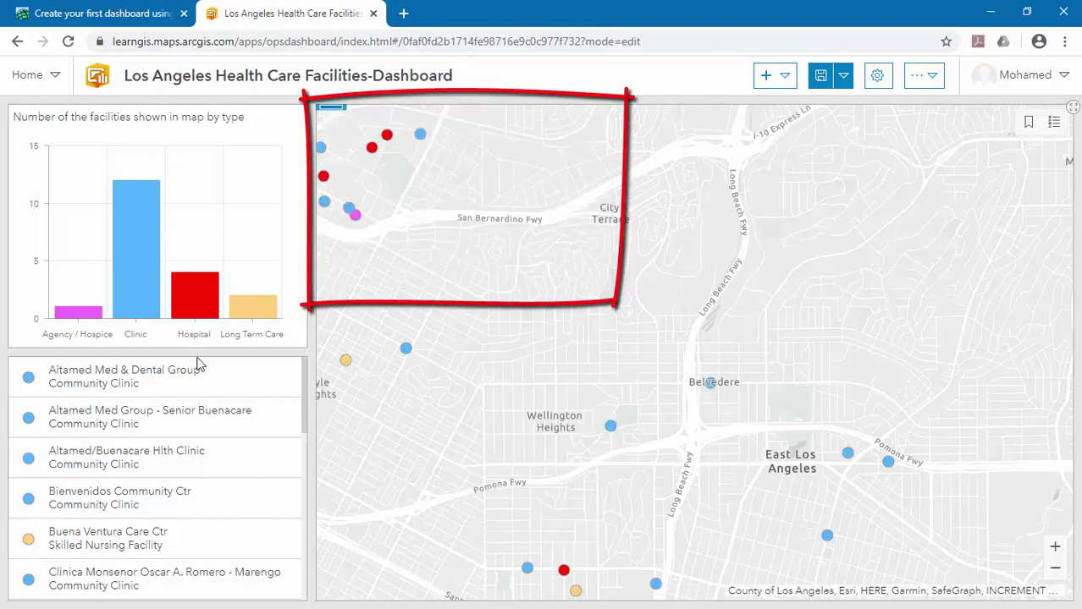
{"action": "left_click", "coordinate": [109, 458]}
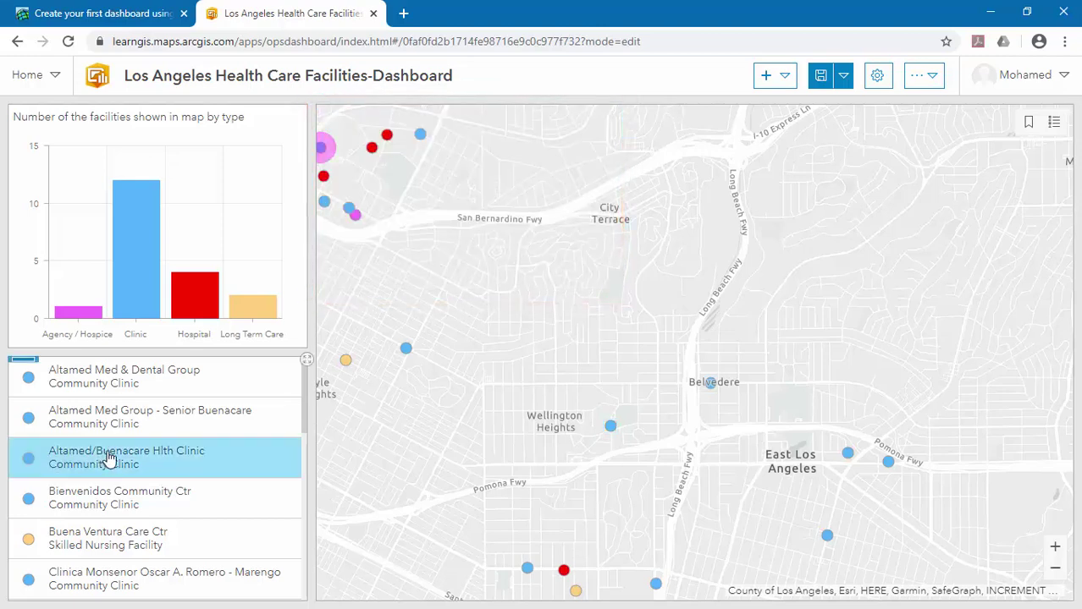
{"action": "left_click", "coordinate": [100, 506]}
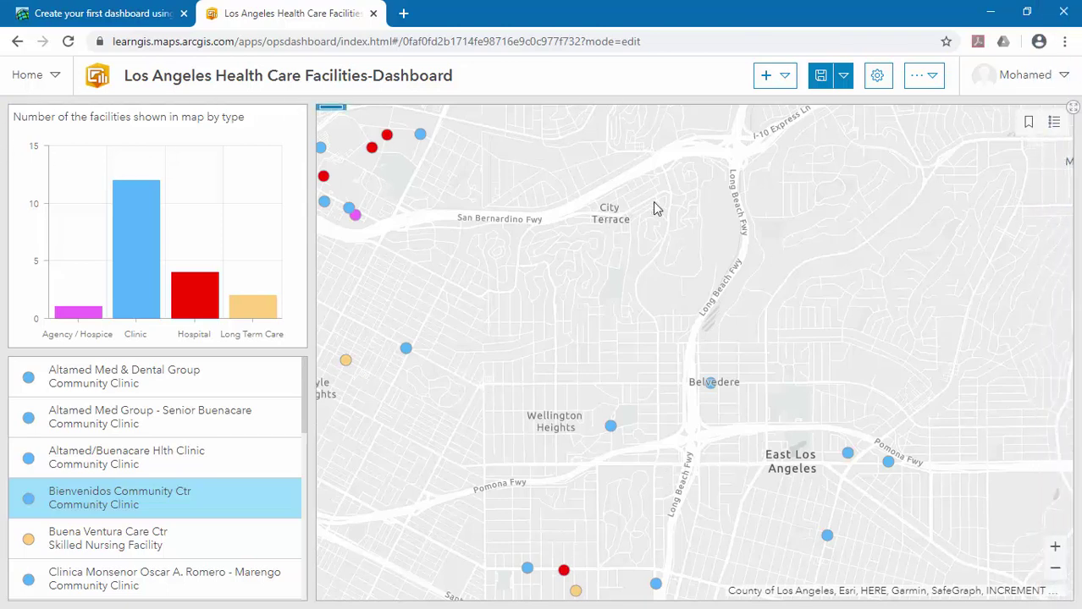
{"action": "left_click", "coordinate": [780, 88]}
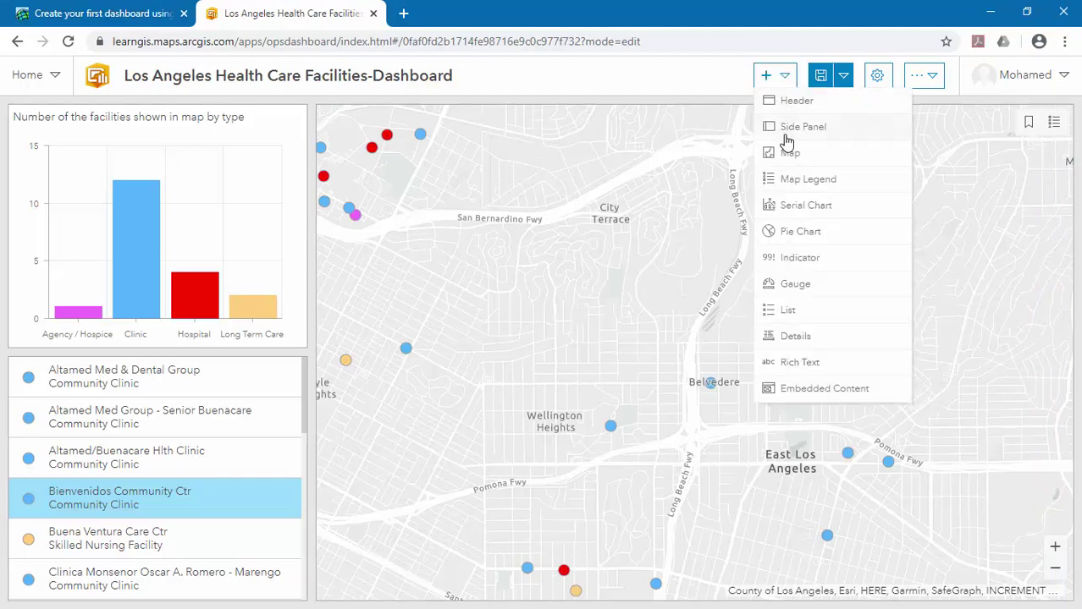
Add a header and type the title 'Health Care Facilities Dashboard for Los Anglos'.
{"action": "left_click", "coordinate": [787, 108]}
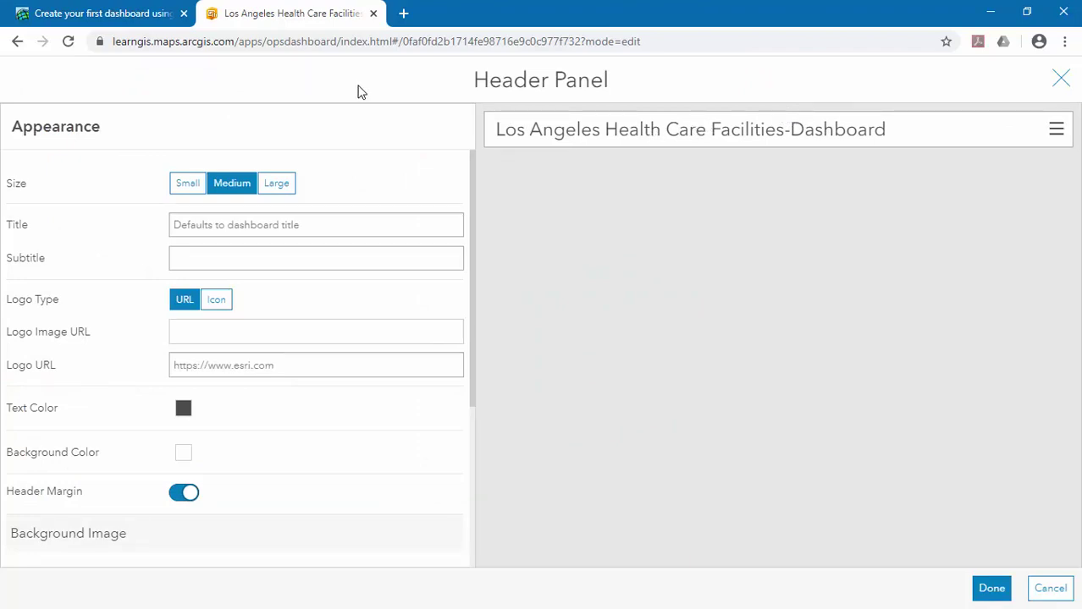
{"action": "left_click", "coordinate": [313, 224]}
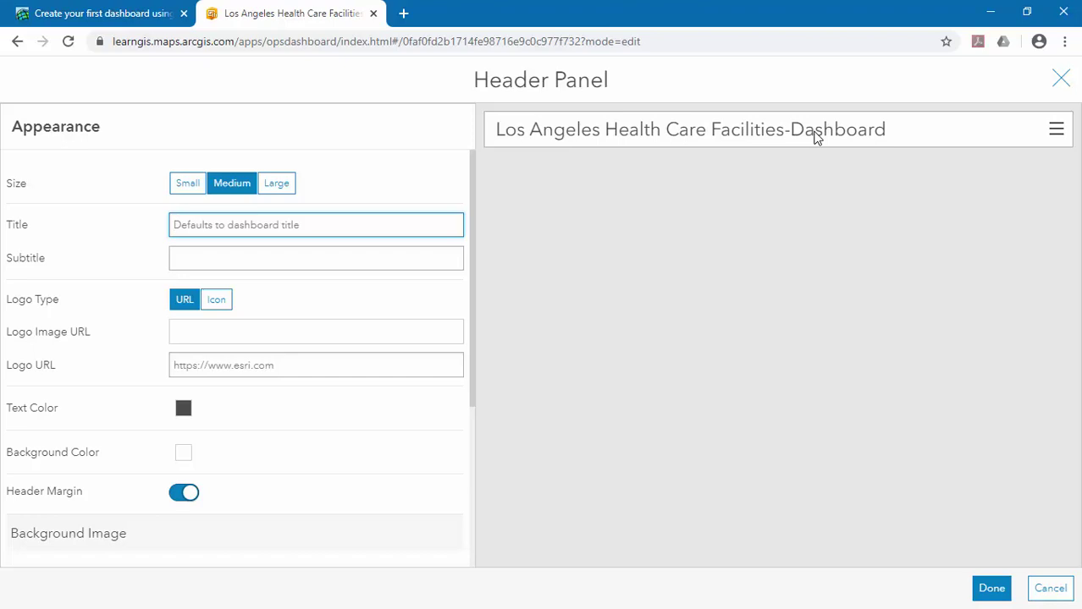
{"action": "type", "text": "Heal"}
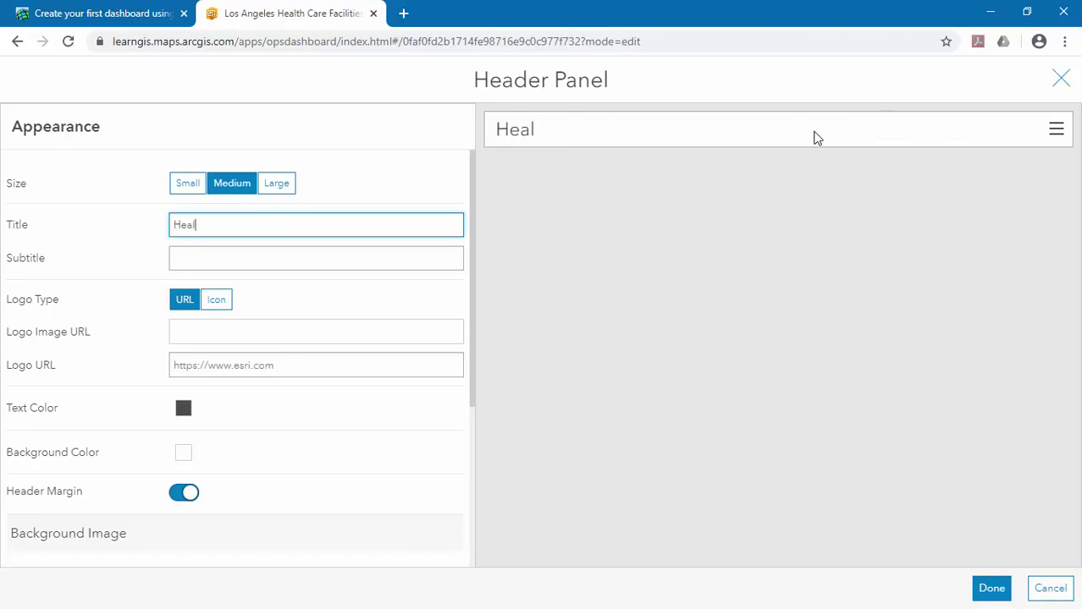
{"action": "type", "text": "th Care Facilite"}
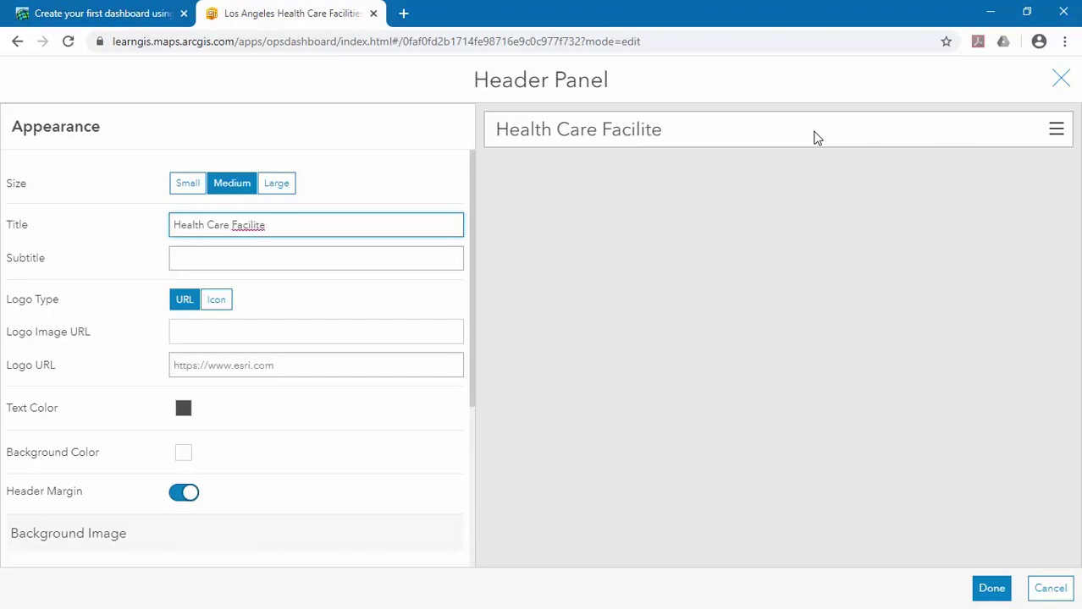
{"action": "key", "text": "BackSpace"}
{"action": "type", "text": "ies Dash"}
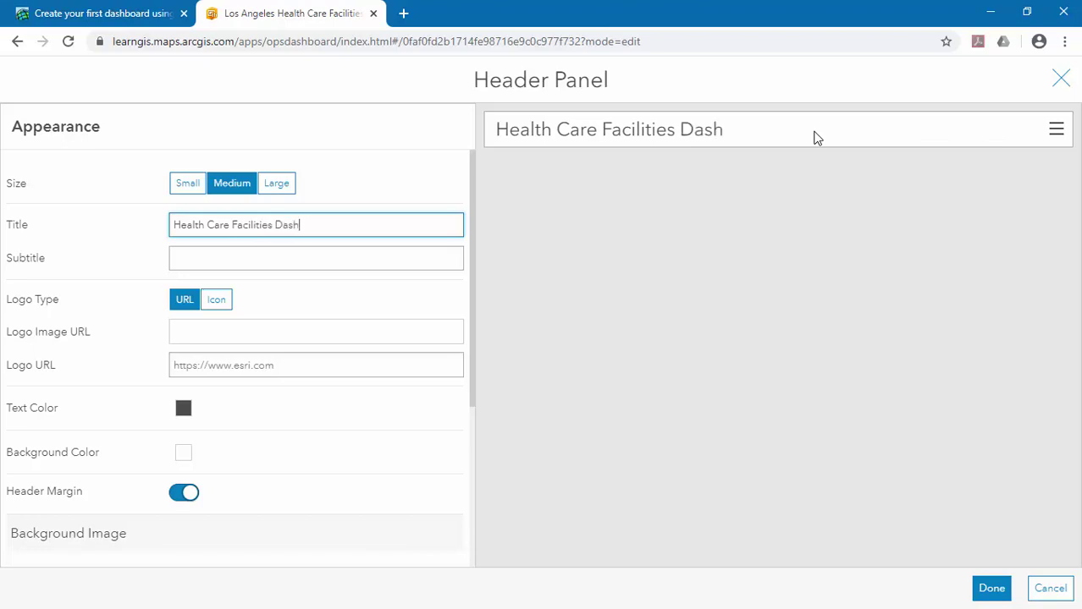
{"action": "type", "text": "board"}
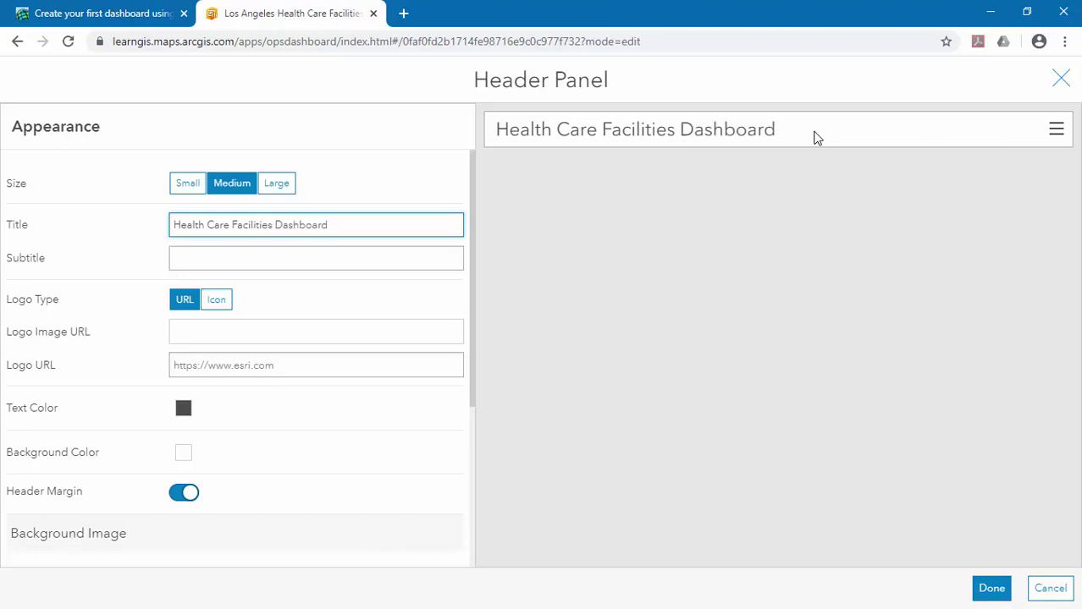
{"action": "type", "text": " for Los Ang"}
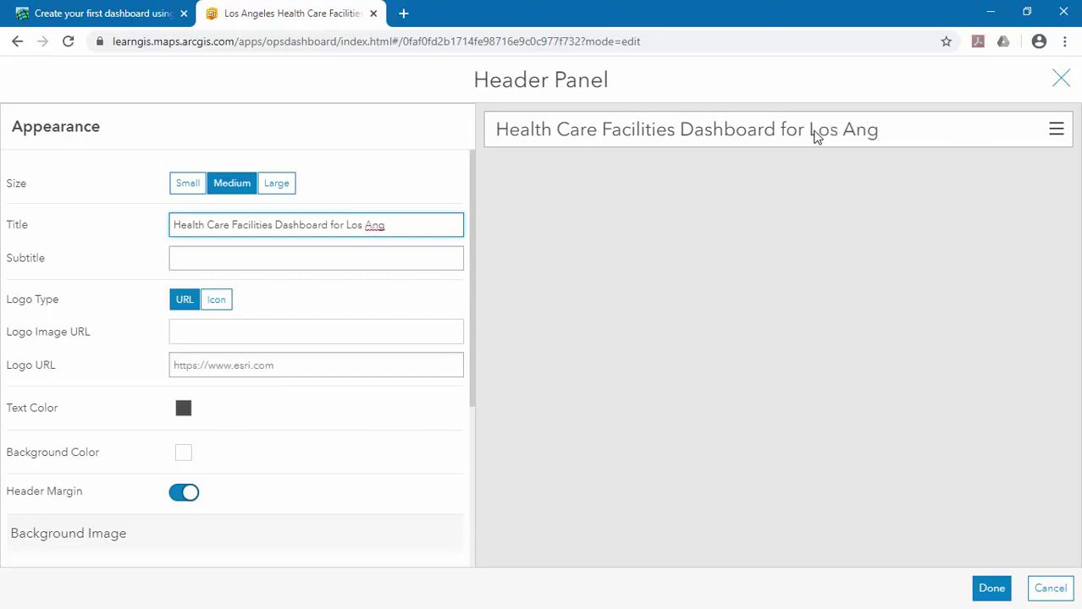
{"action": "type", "text": "log"}
{"action": "key", "text": "BackSpace"}
{"action": "type", "text": "s"}
Correct 'Anglos' to 'Angles' from the spelling suggestions and append 'county' to the title.
{"action": "double_click", "coordinate": [385, 225]}
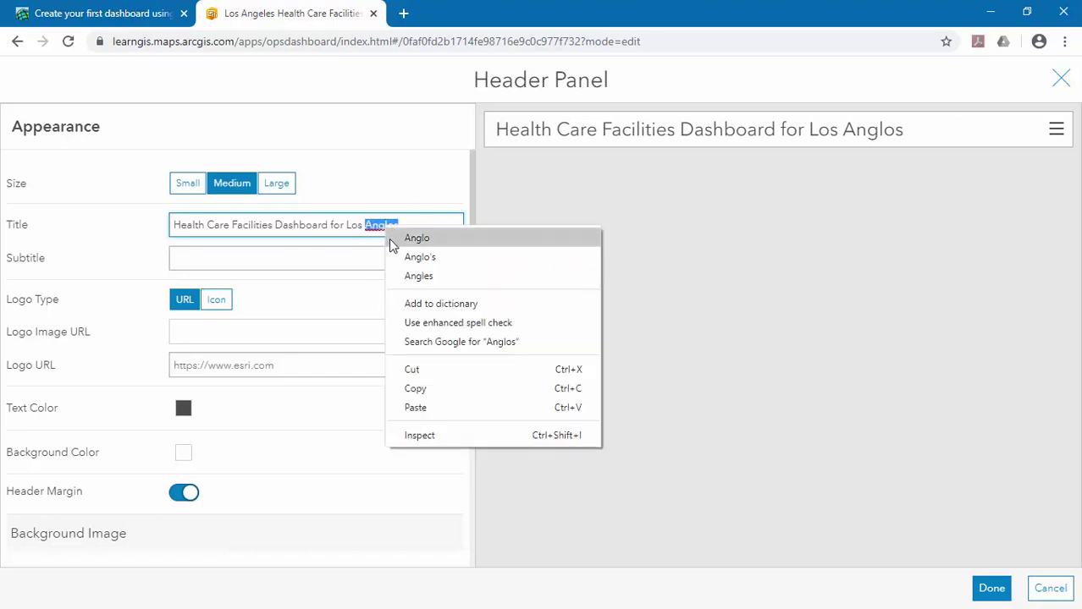
{"action": "left_click", "coordinate": [418, 276]}
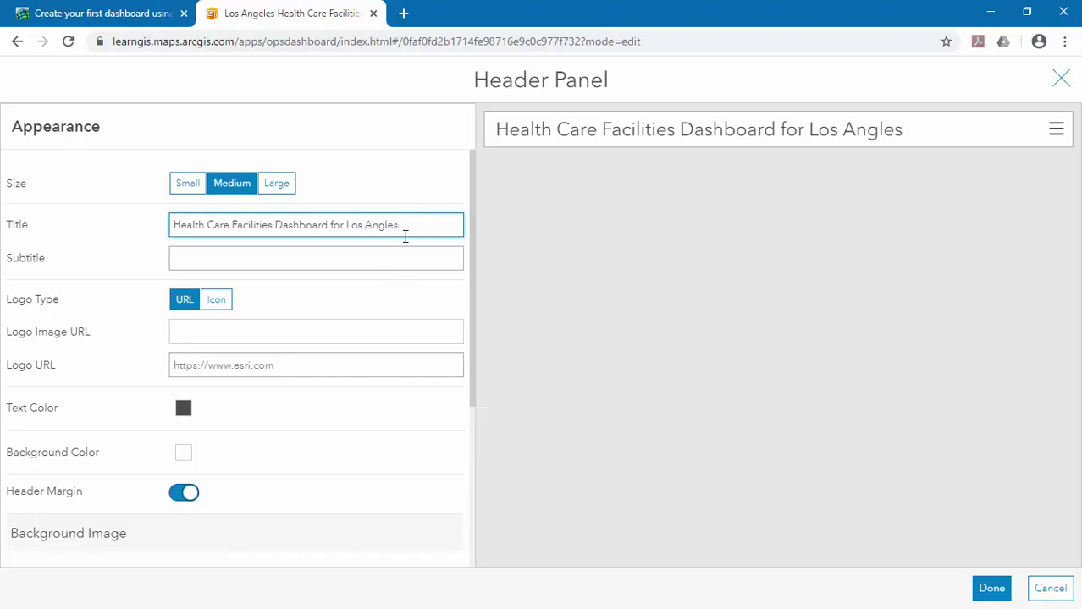
{"action": "type", "text": "county"}
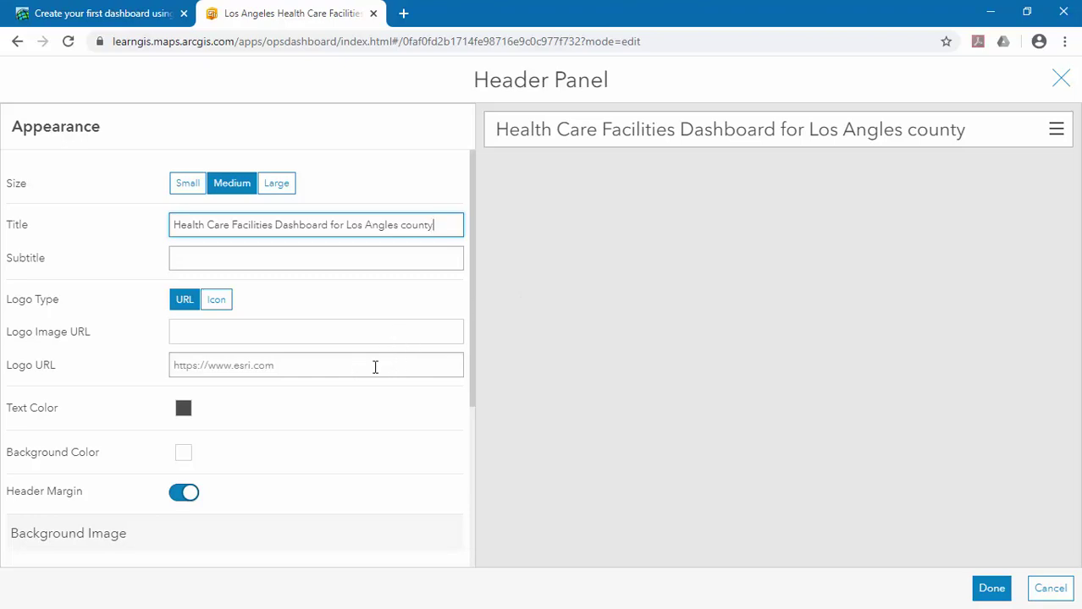
{"action": "left_click", "coordinate": [214, 305]}
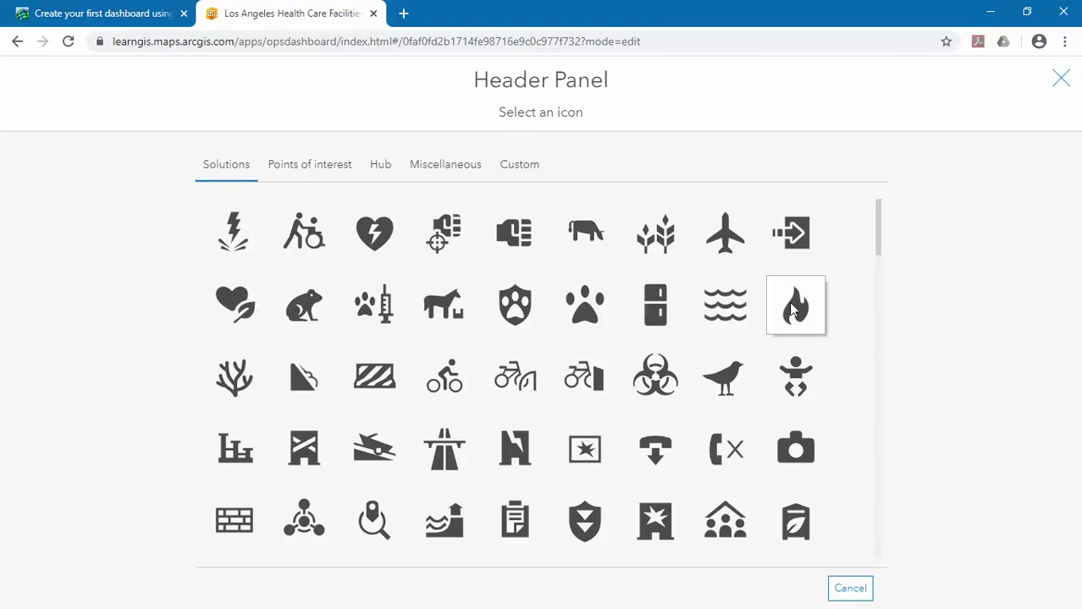
Use a red (#ff0000) star-of-life icon as the header logo and apply the header.
{"action": "scroll", "coordinate": [715, 303], "scroll_direction": "down", "scroll_amount": 1}
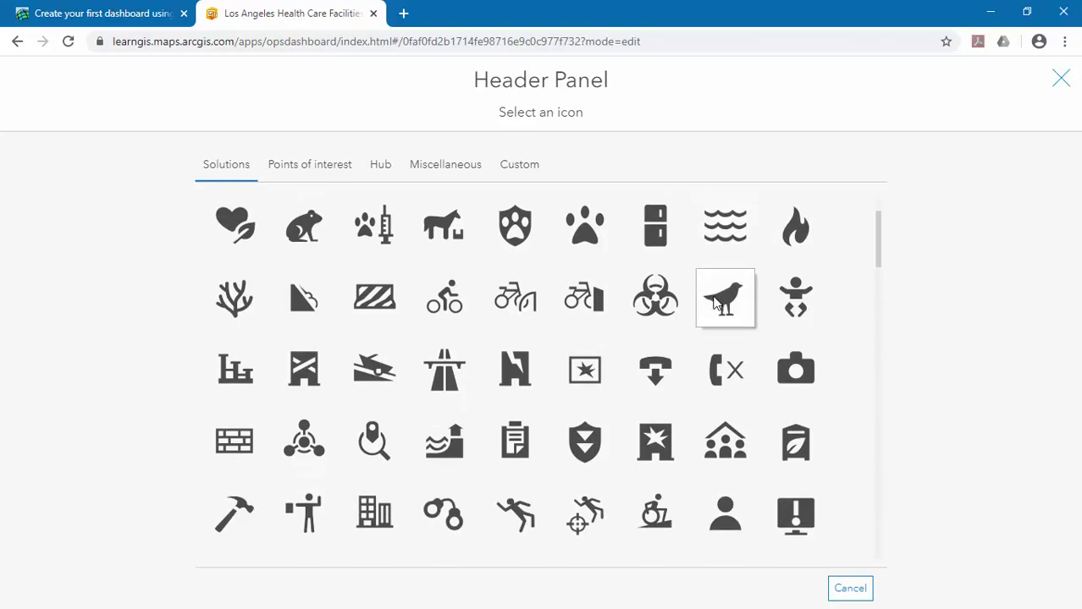
{"action": "scroll", "coordinate": [715, 301], "scroll_direction": "down", "scroll_amount": 4}
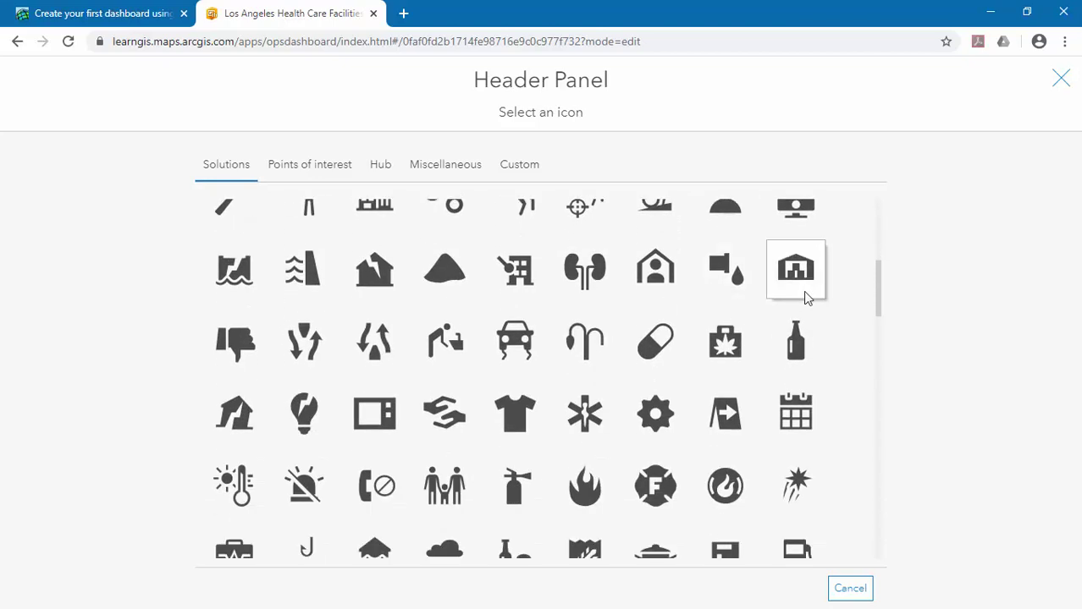
{"action": "scroll", "coordinate": [823, 304], "scroll_direction": "down", "scroll_amount": 1}
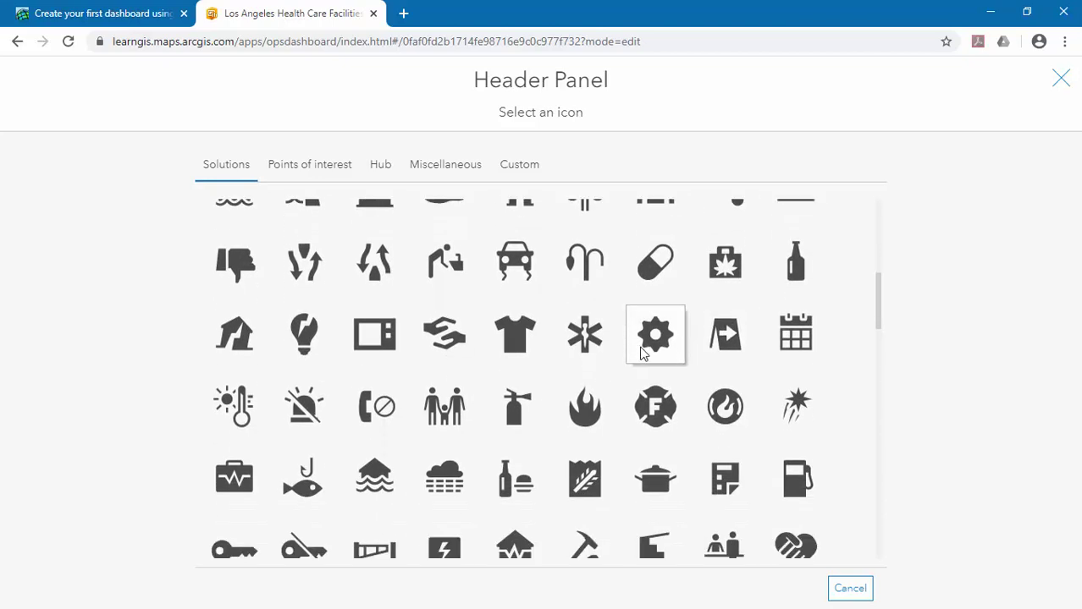
{"action": "left_click", "coordinate": [585, 336]}
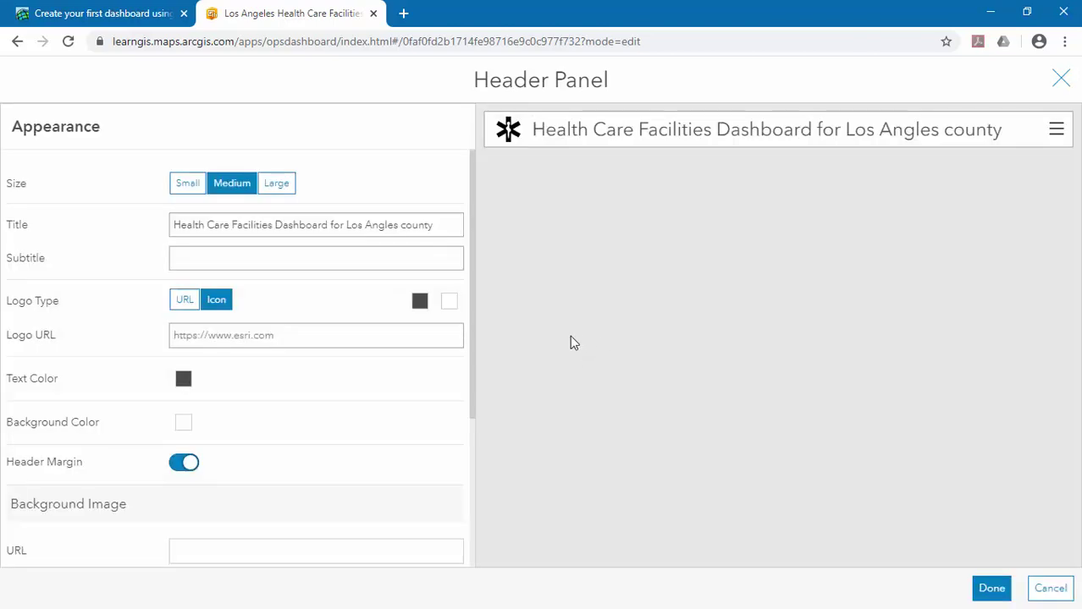
{"action": "left_click", "coordinate": [423, 304]}
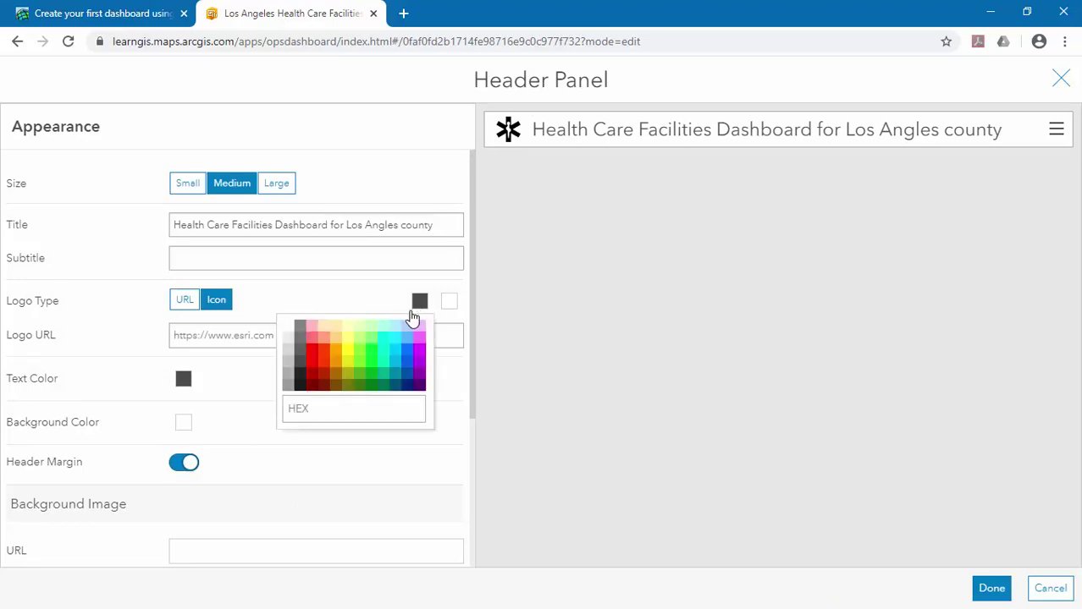
{"action": "left_click", "coordinate": [314, 356]}
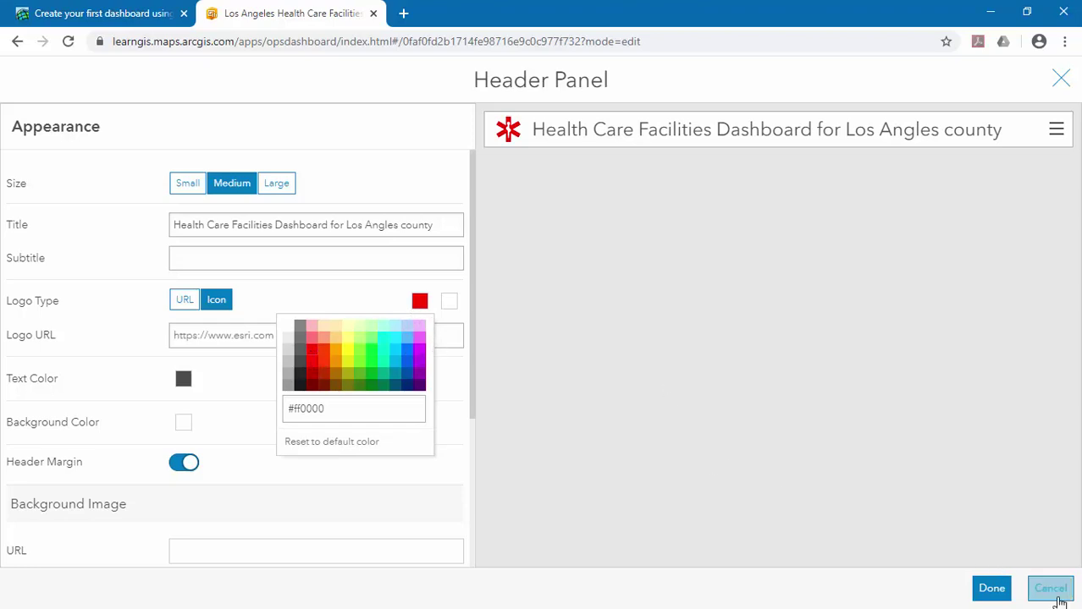
{"action": "left_click", "coordinate": [991, 593]}
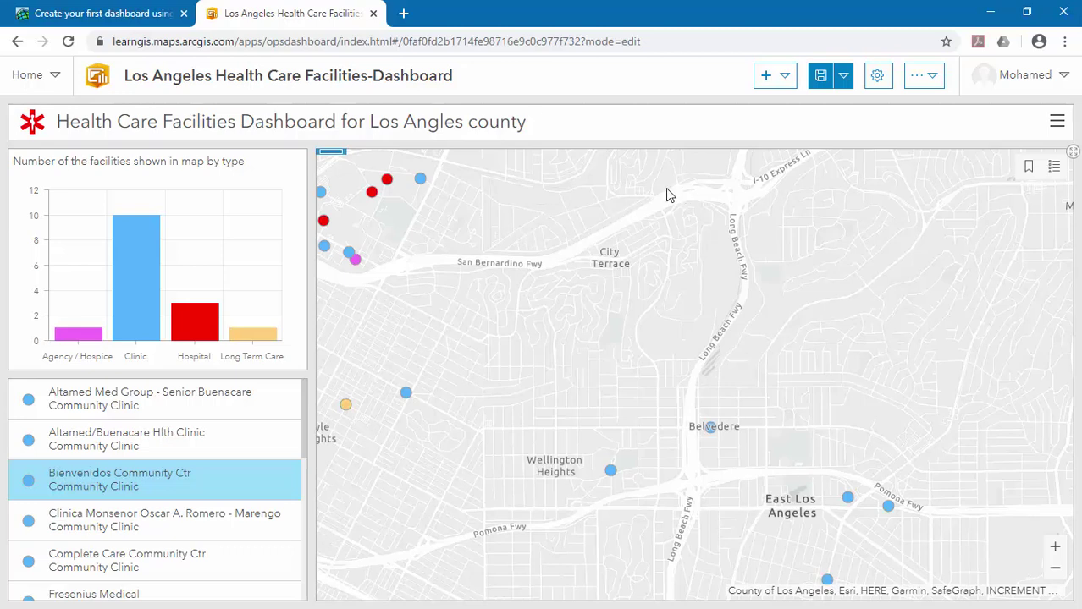
Save the dashboard, switch it to the Dark theme, and save it again.
{"action": "left_click", "coordinate": [822, 83]}
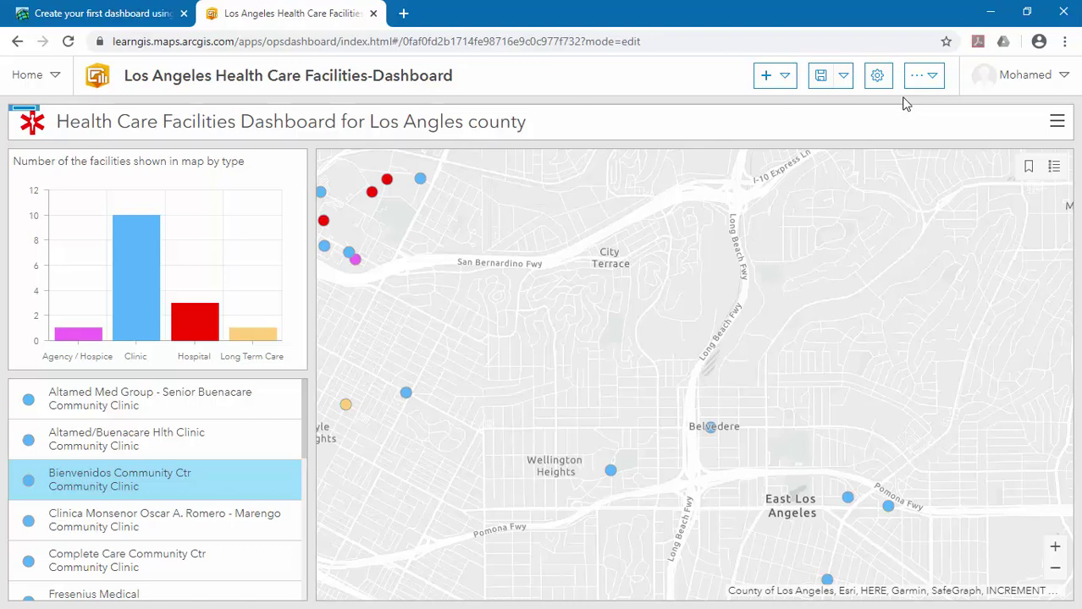
{"action": "left_click", "coordinate": [935, 93]}
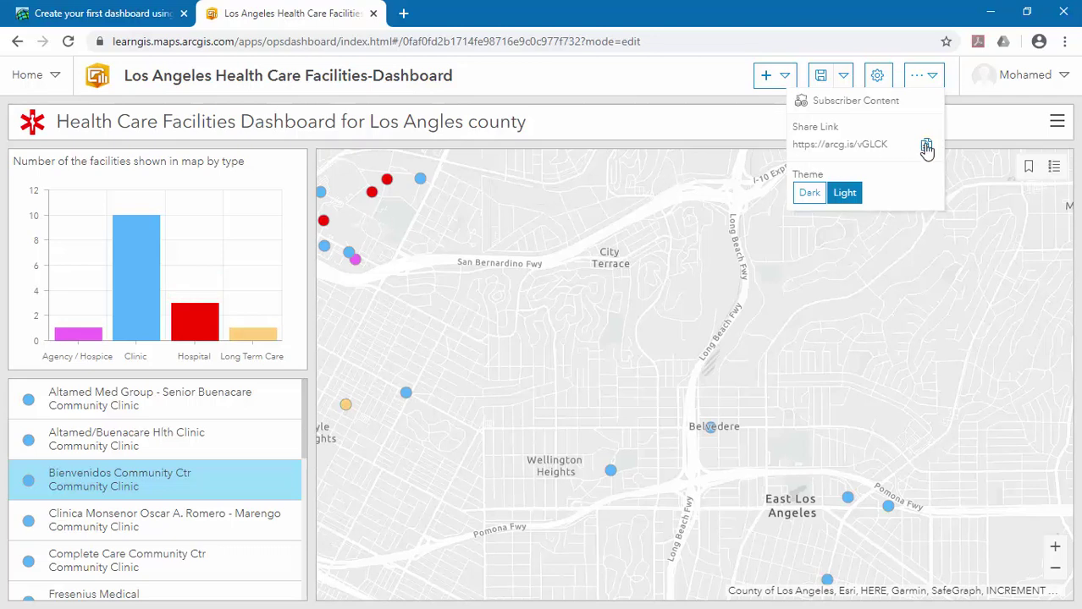
{"action": "left_click", "coordinate": [809, 194]}
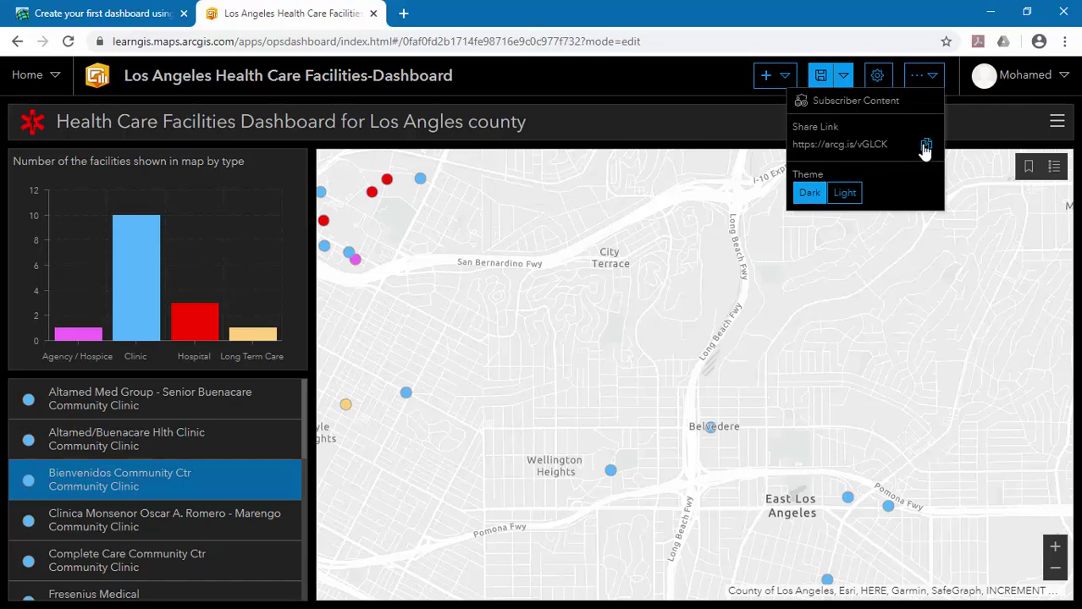
{"action": "left_click", "coordinate": [820, 76]}
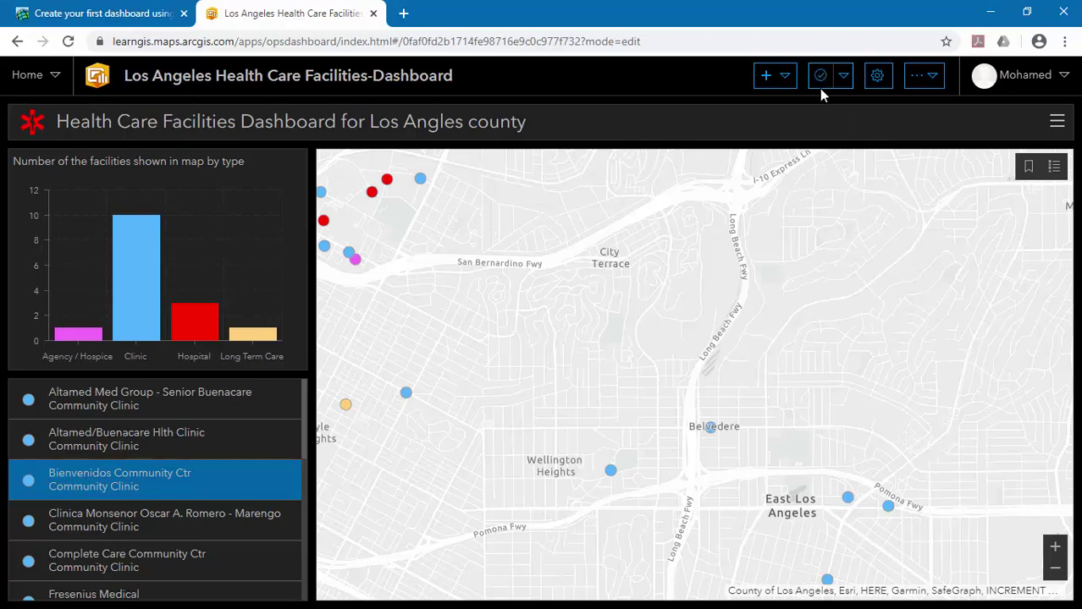
{"action": "left_click", "coordinate": [928, 80]}
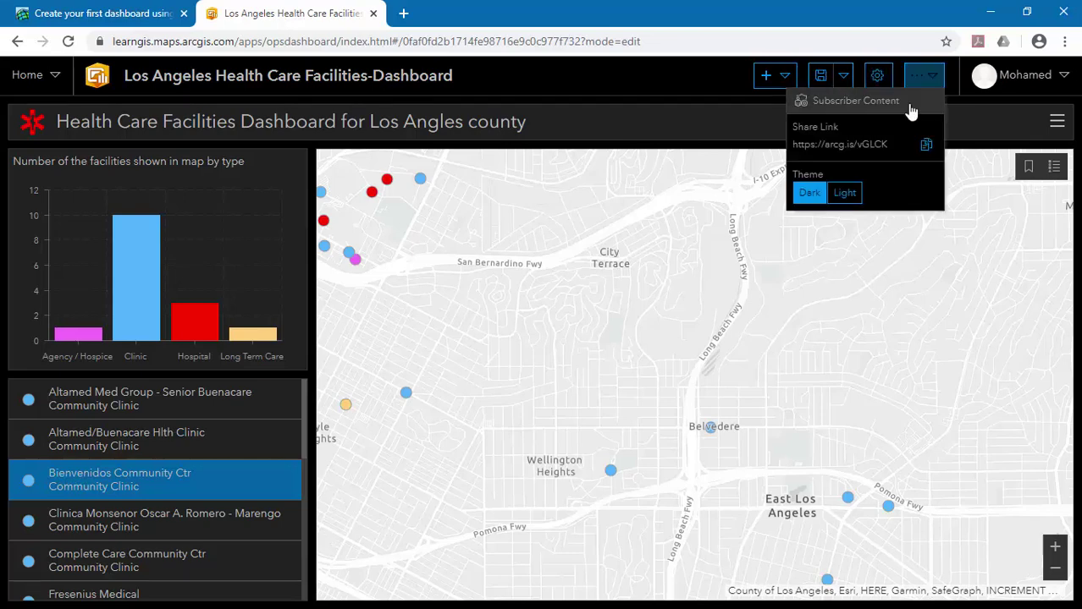
Open the dashboard live in a new tab, zoom toward W Olympic Blvd, and check the legend.
{"action": "left_click", "coordinate": [406, 14]}
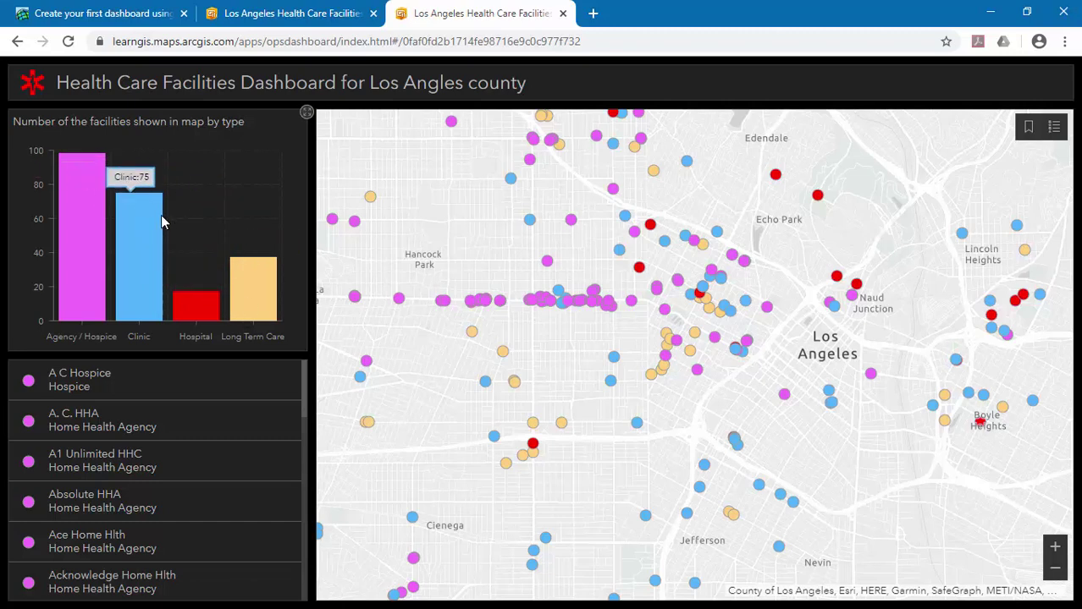
{"action": "scroll", "coordinate": [592, 302], "scroll_direction": "up", "scroll_amount": 1}
{"action": "scroll", "coordinate": [593, 302], "scroll_direction": "up", "scroll_amount": 1}
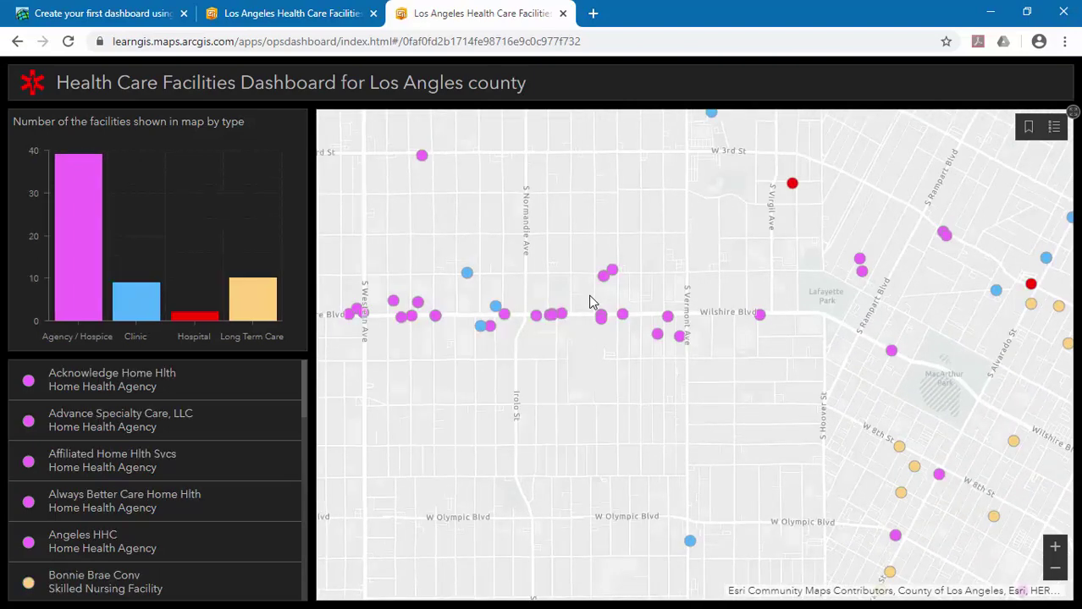
{"action": "left_click_drag", "start_coordinate": [645, 438], "coordinate": [456, 138]}
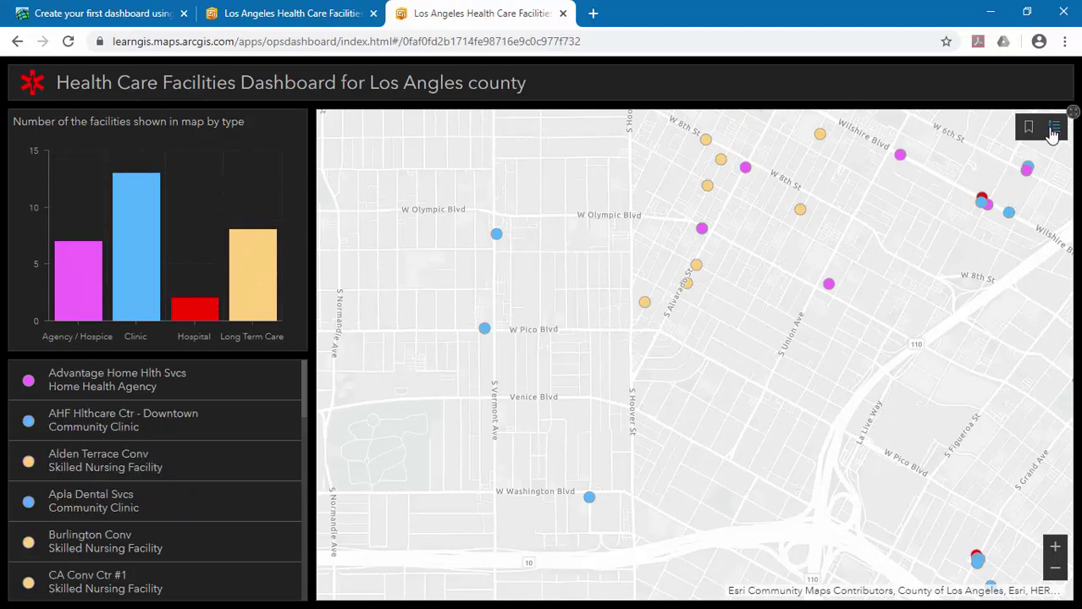
{"action": "left_click", "coordinate": [1052, 131]}
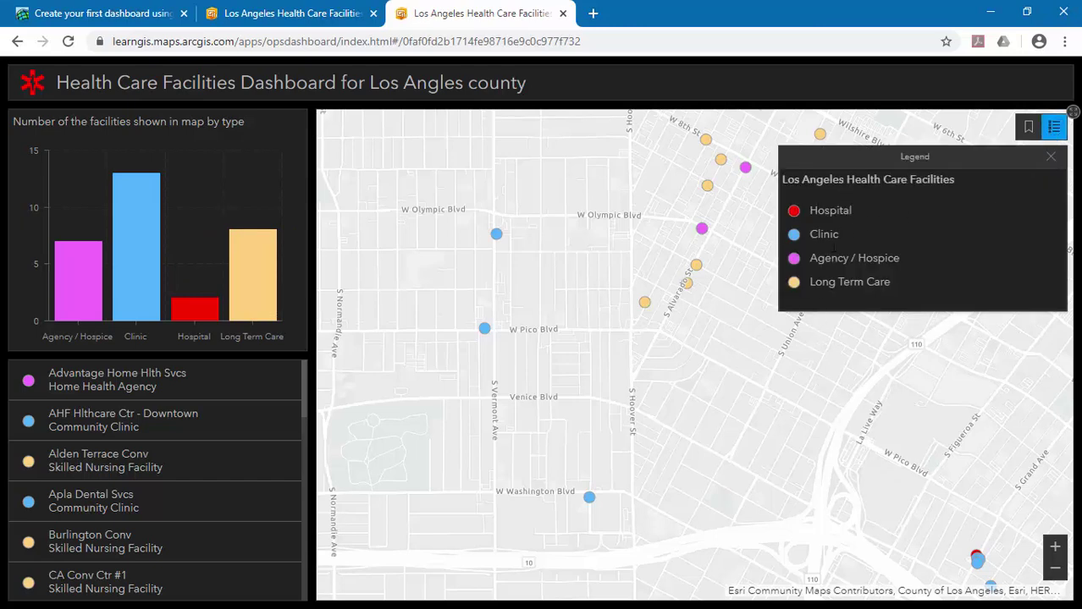
{"action": "left_click", "coordinate": [1051, 157]}
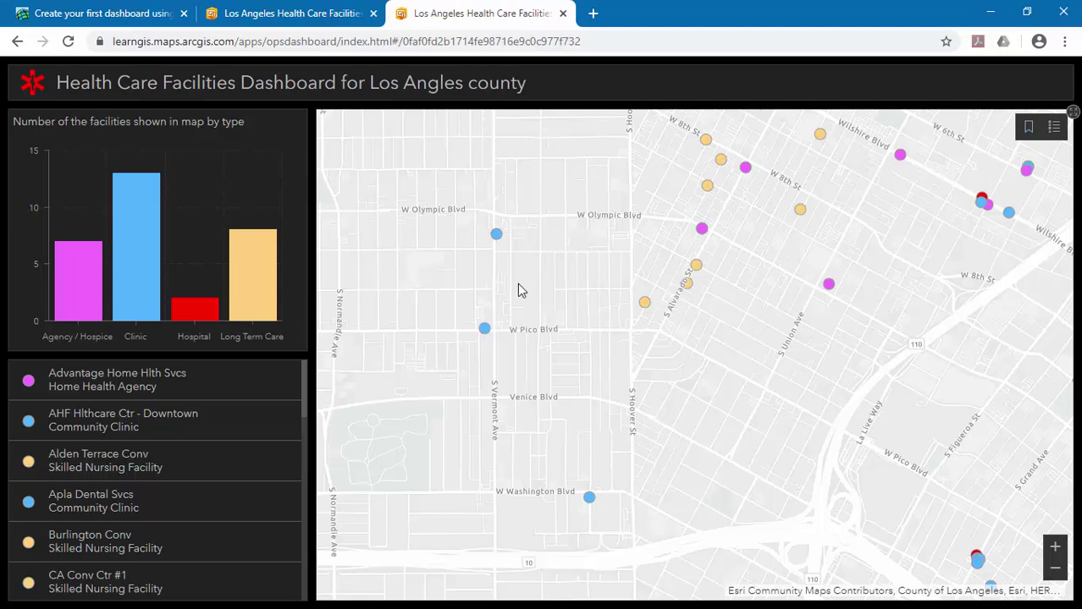
Zoom out, pan the map east toward East Los Angeles, and zoom back in.
{"action": "scroll", "coordinate": [534, 285], "scroll_direction": "down", "scroll_amount": 4}
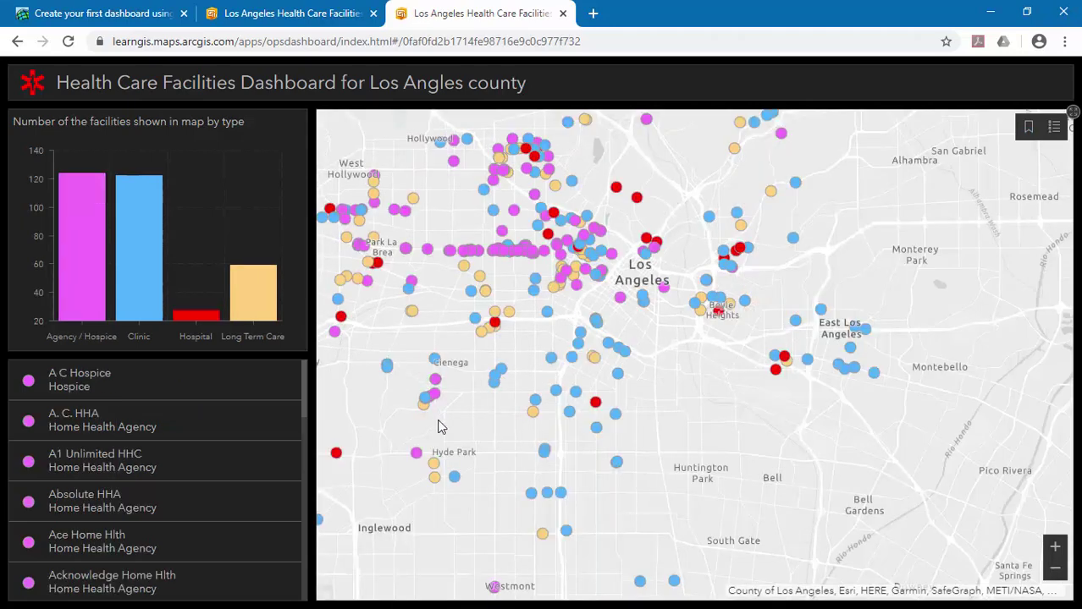
{"action": "left_click_drag", "start_coordinate": [440, 425], "coordinate": [347, 348]}
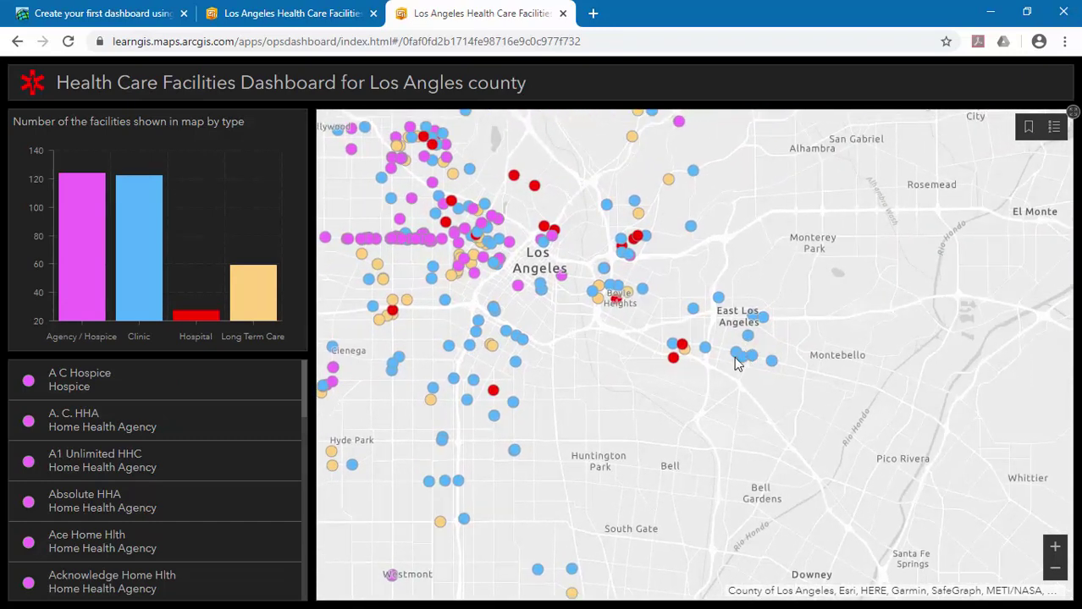
{"action": "scroll", "coordinate": [733, 335], "scroll_direction": "up", "scroll_amount": 2}
{"action": "scroll", "coordinate": [732, 337], "scroll_direction": "up", "scroll_amount": 1}
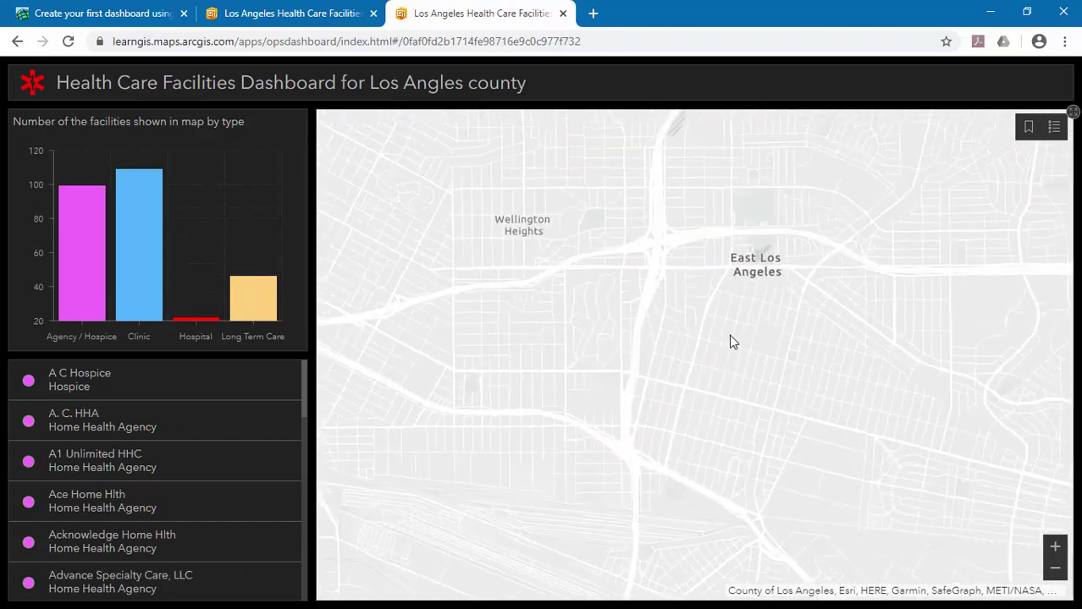
{"action": "scroll", "coordinate": [732, 342], "scroll_direction": "up", "scroll_amount": 1}
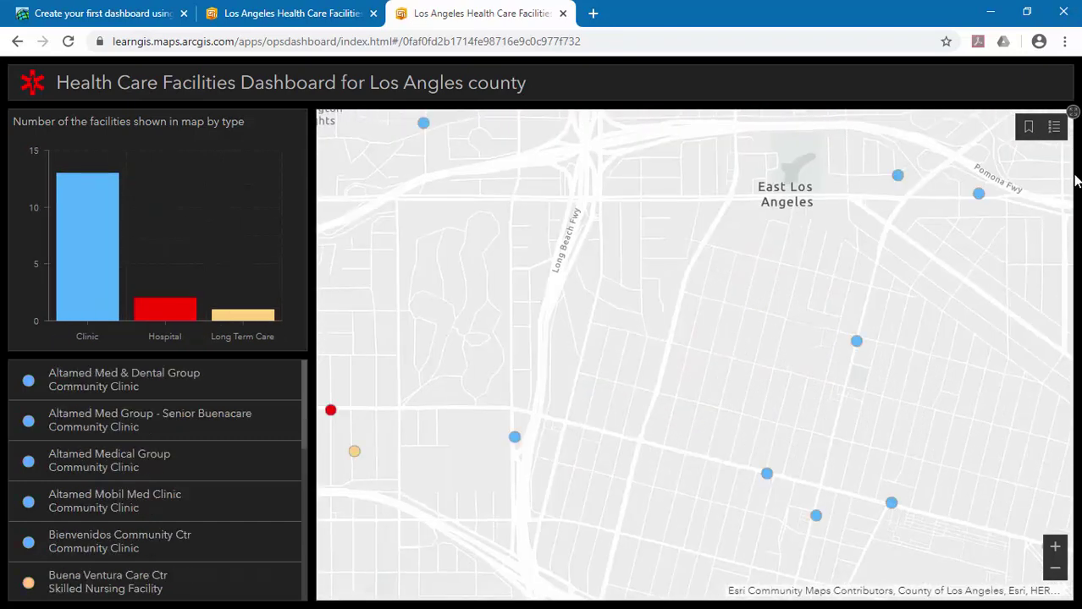
Jump via bookmarks to South Los Angeles, Los Angeles County, then the Default Map Extent.
{"action": "left_click", "coordinate": [1028, 127]}
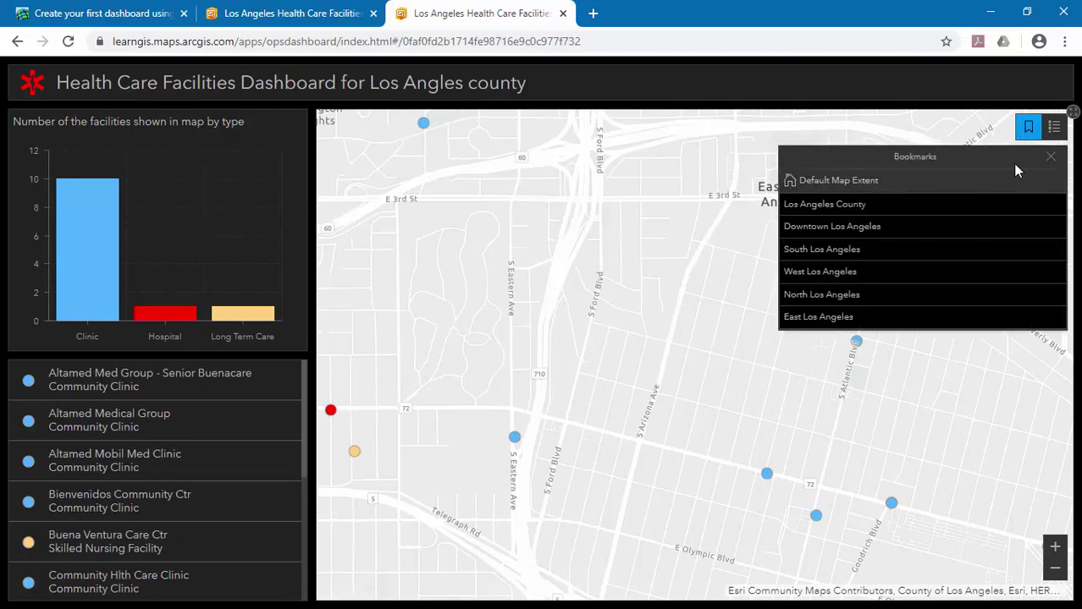
{"action": "left_click", "coordinate": [840, 252]}
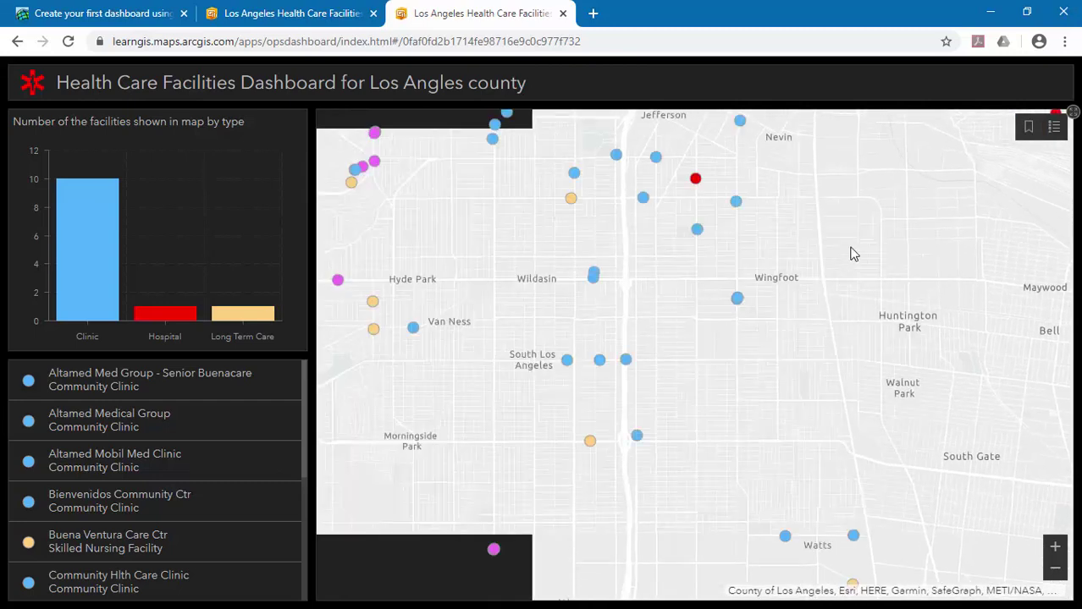
{"action": "left_click", "coordinate": [1029, 128]}
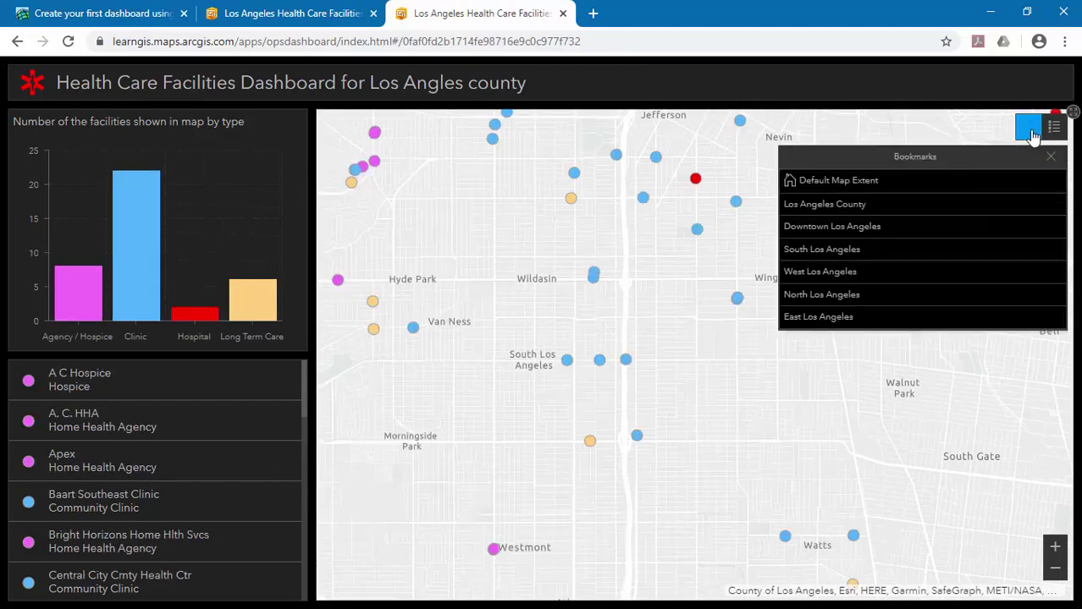
{"action": "left_click", "coordinate": [860, 206]}
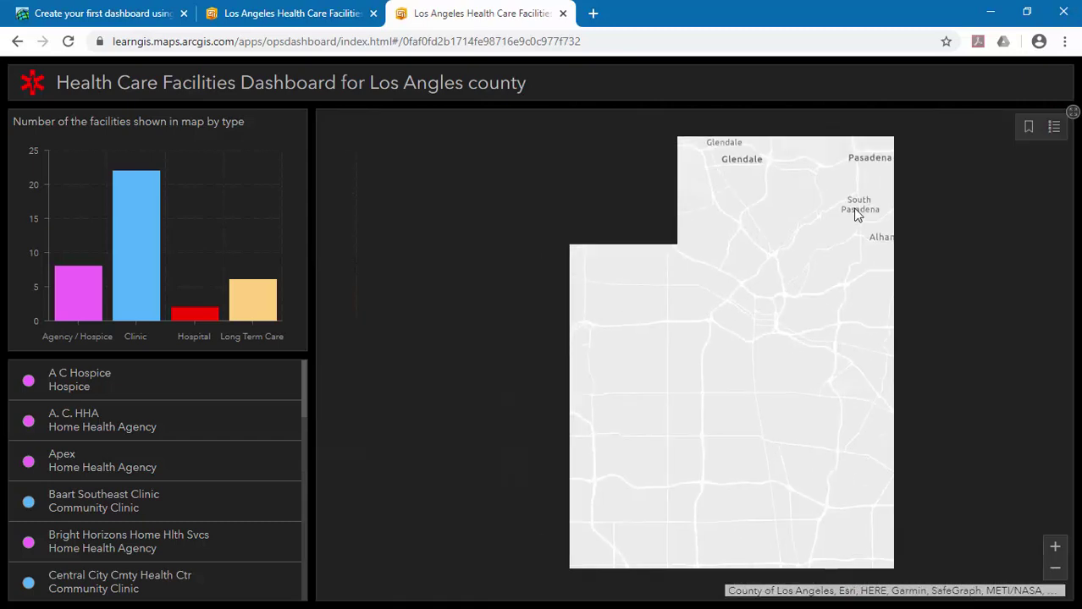
{"action": "left_click", "coordinate": [1028, 127]}
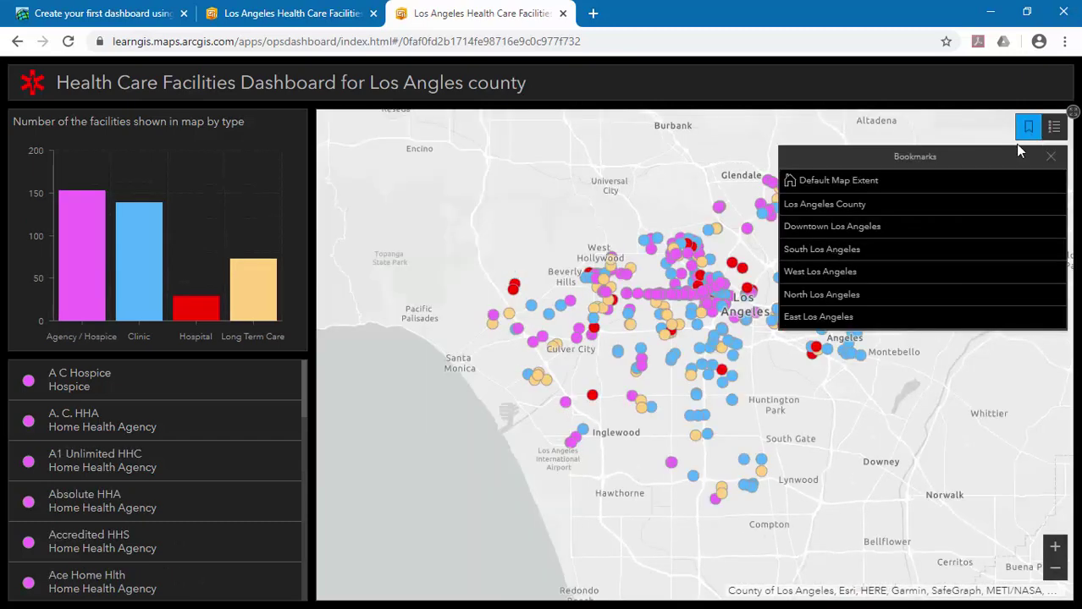
{"action": "left_click", "coordinate": [898, 186]}
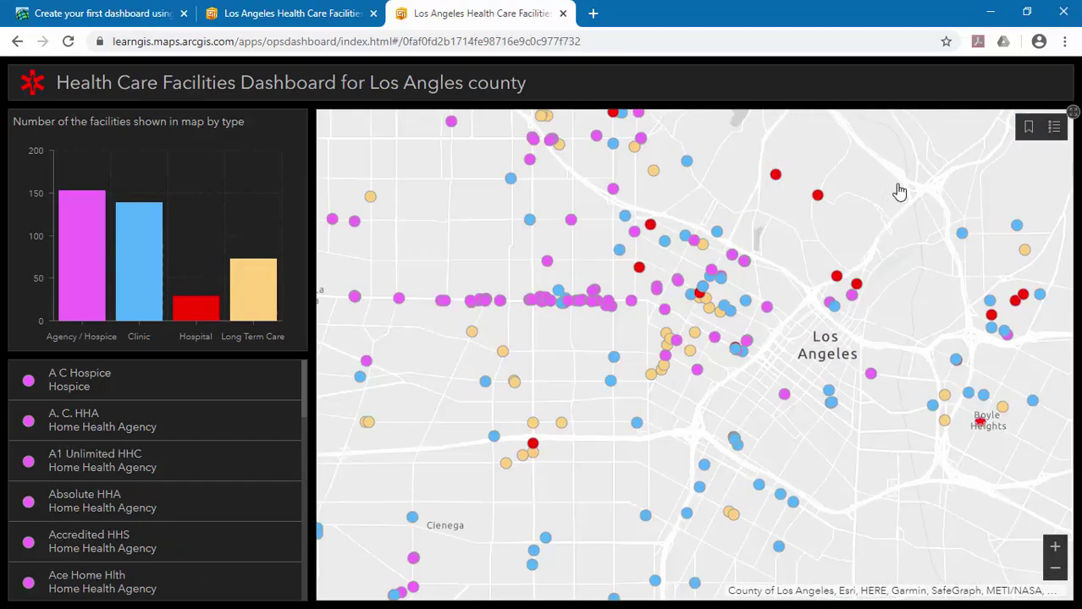